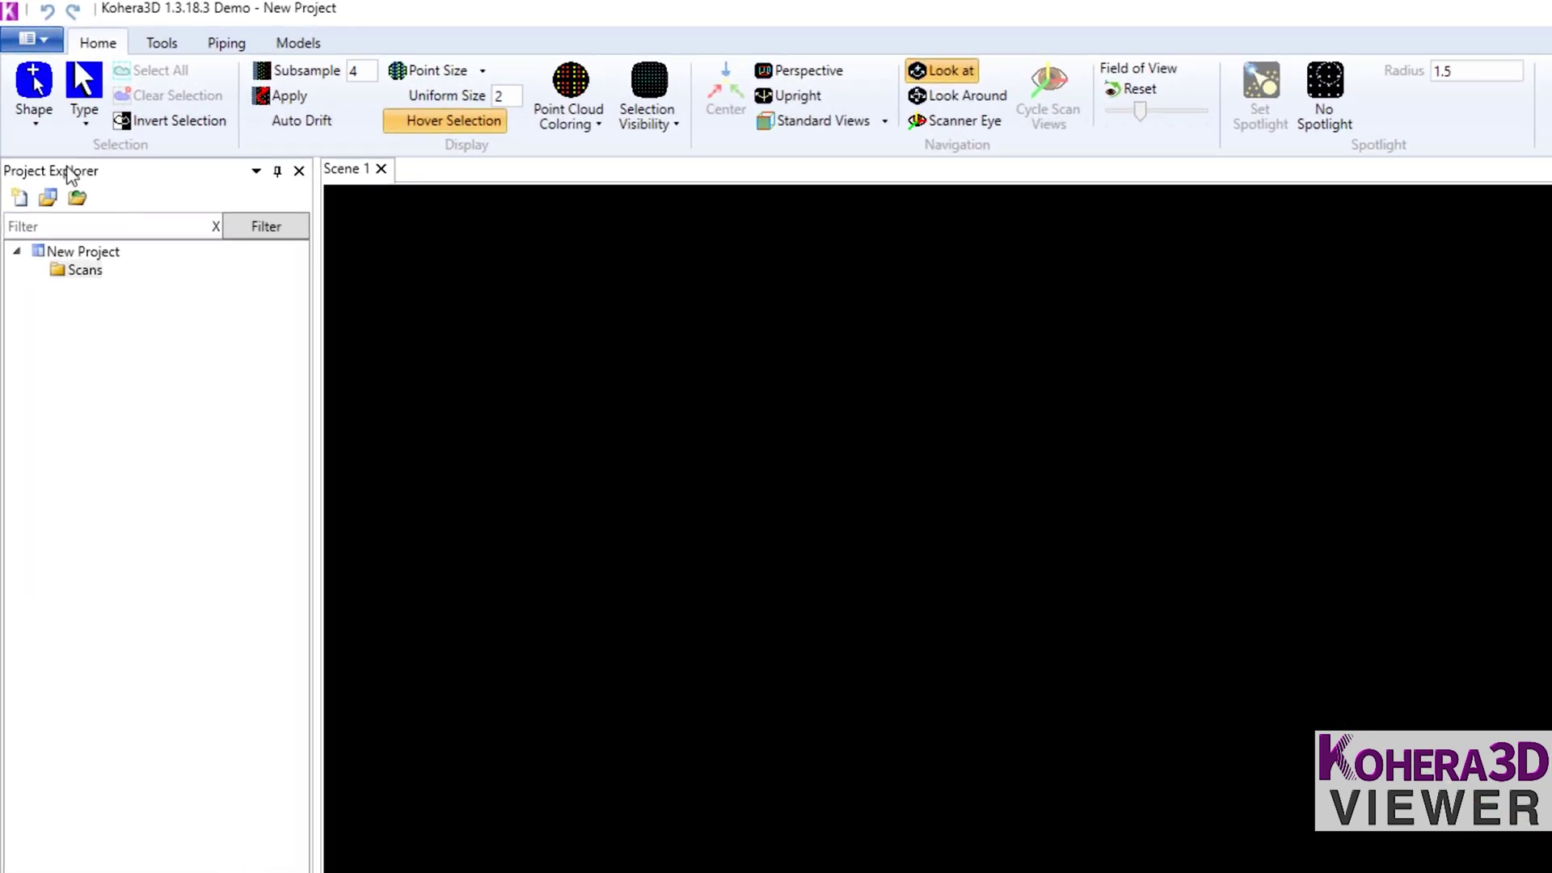
With the Scans folder selected, bring up the Open dialog for adding scan files.
click(85, 271)
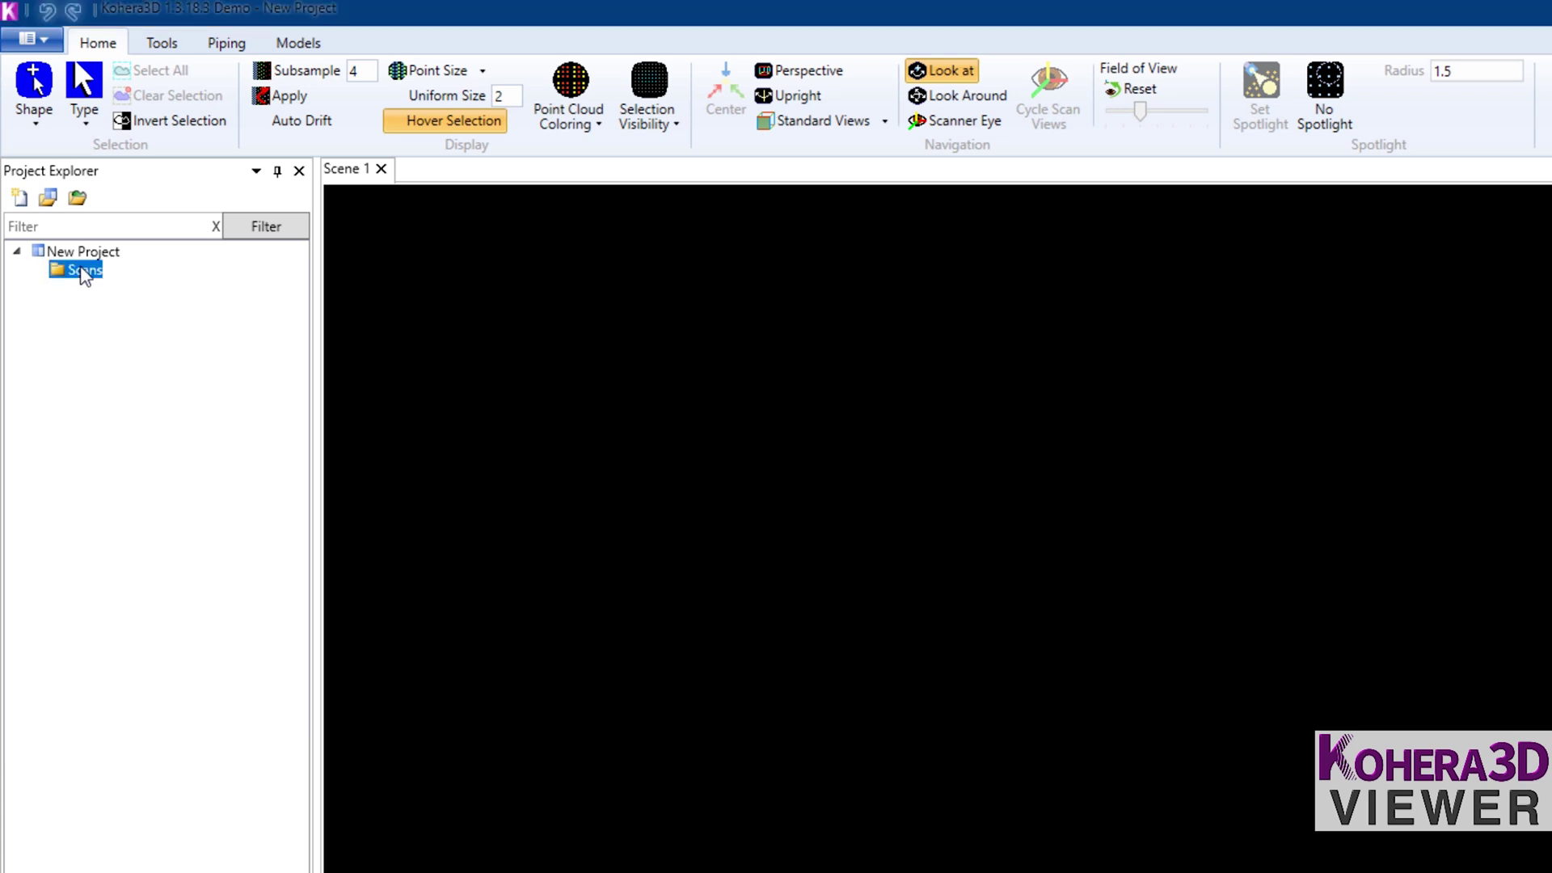
click(78, 198)
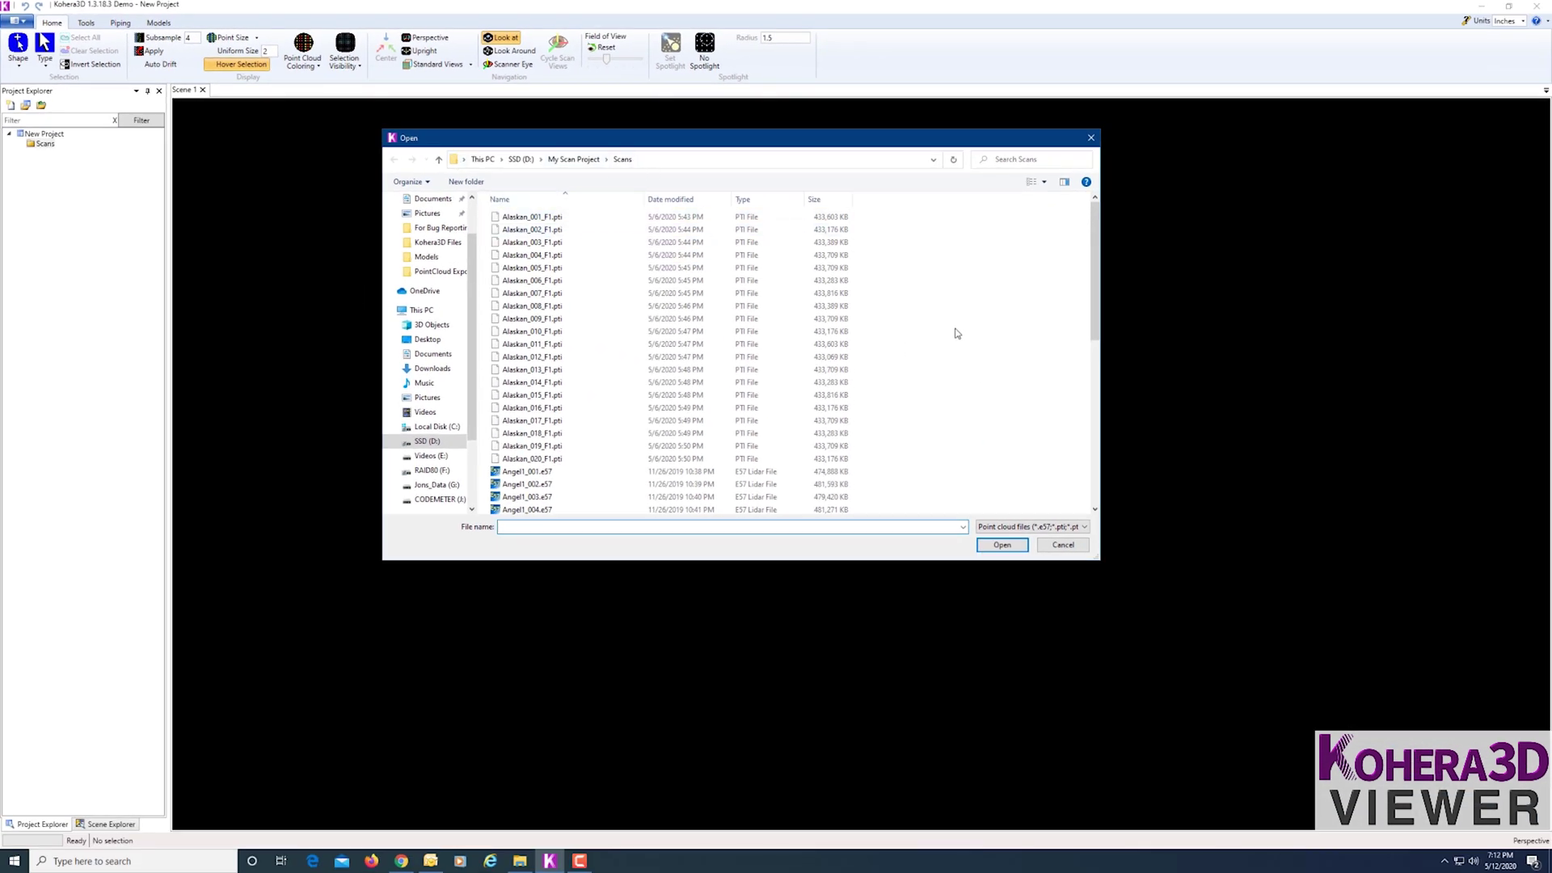
Select the scans from Pel_BWTS_201.e57 through Pel_BWTS_210_F1.pti and open them.
scroll(594, 329, down, 2)
scroll(575, 329, down, 2)
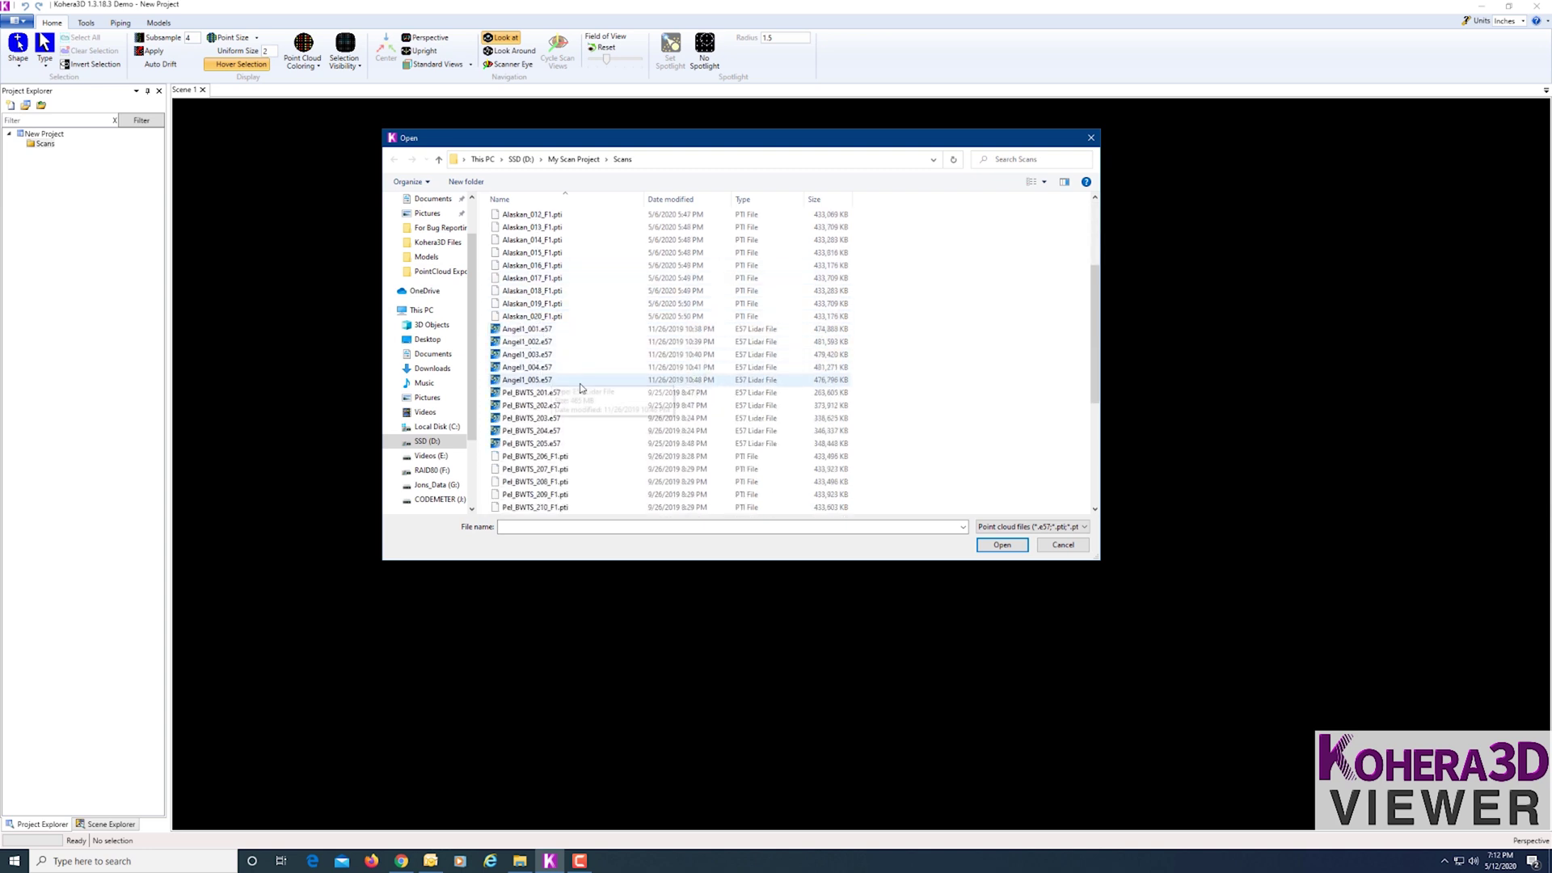
scroll(547, 361, down, 1)
click(547, 360)
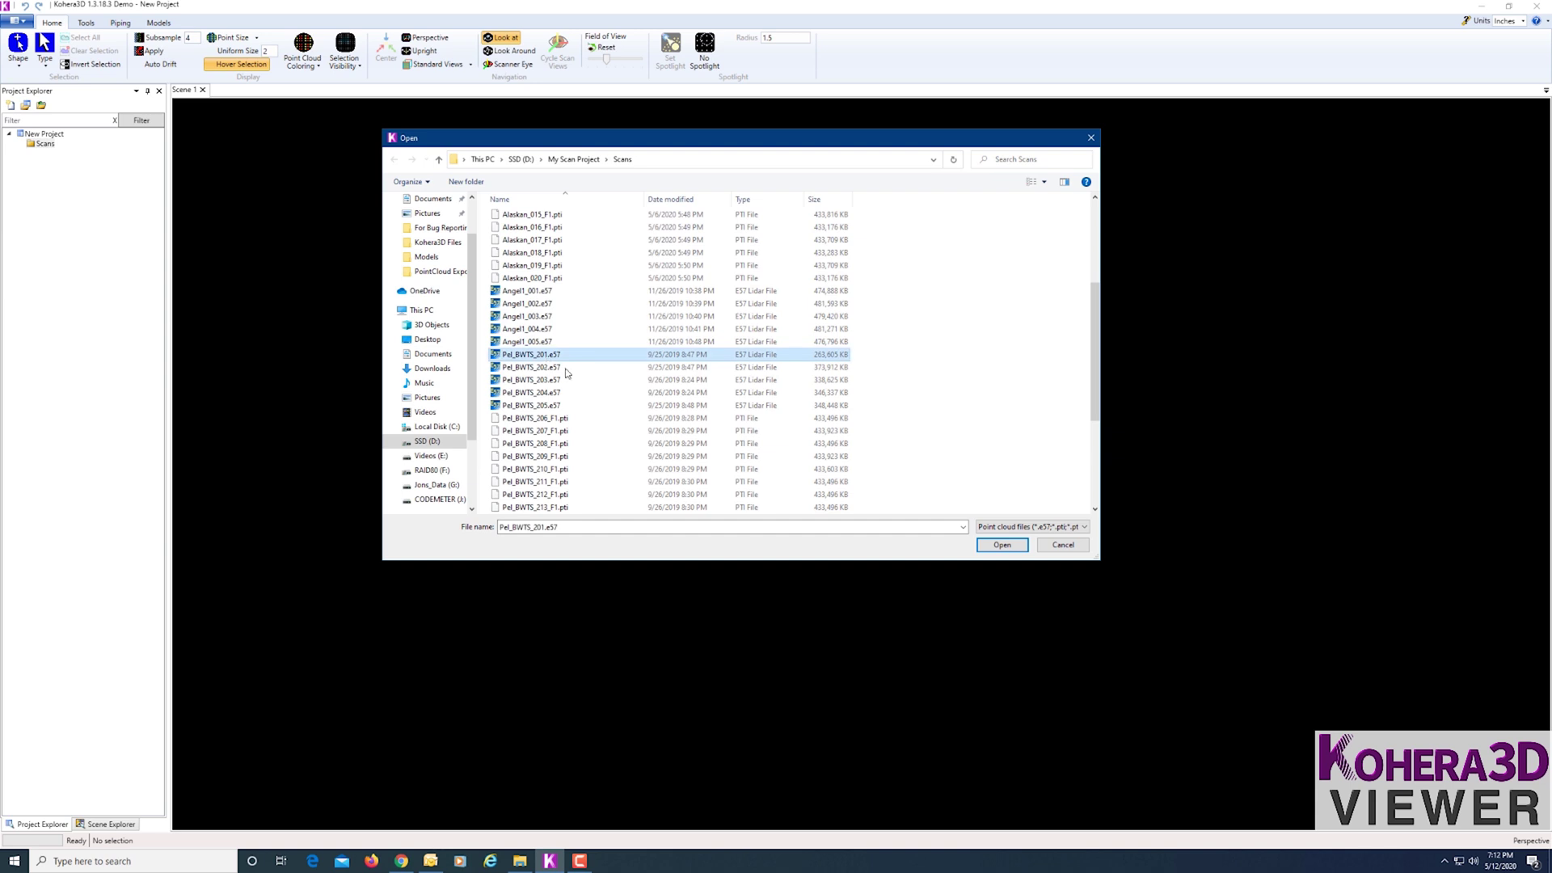
shift+click(550, 469)
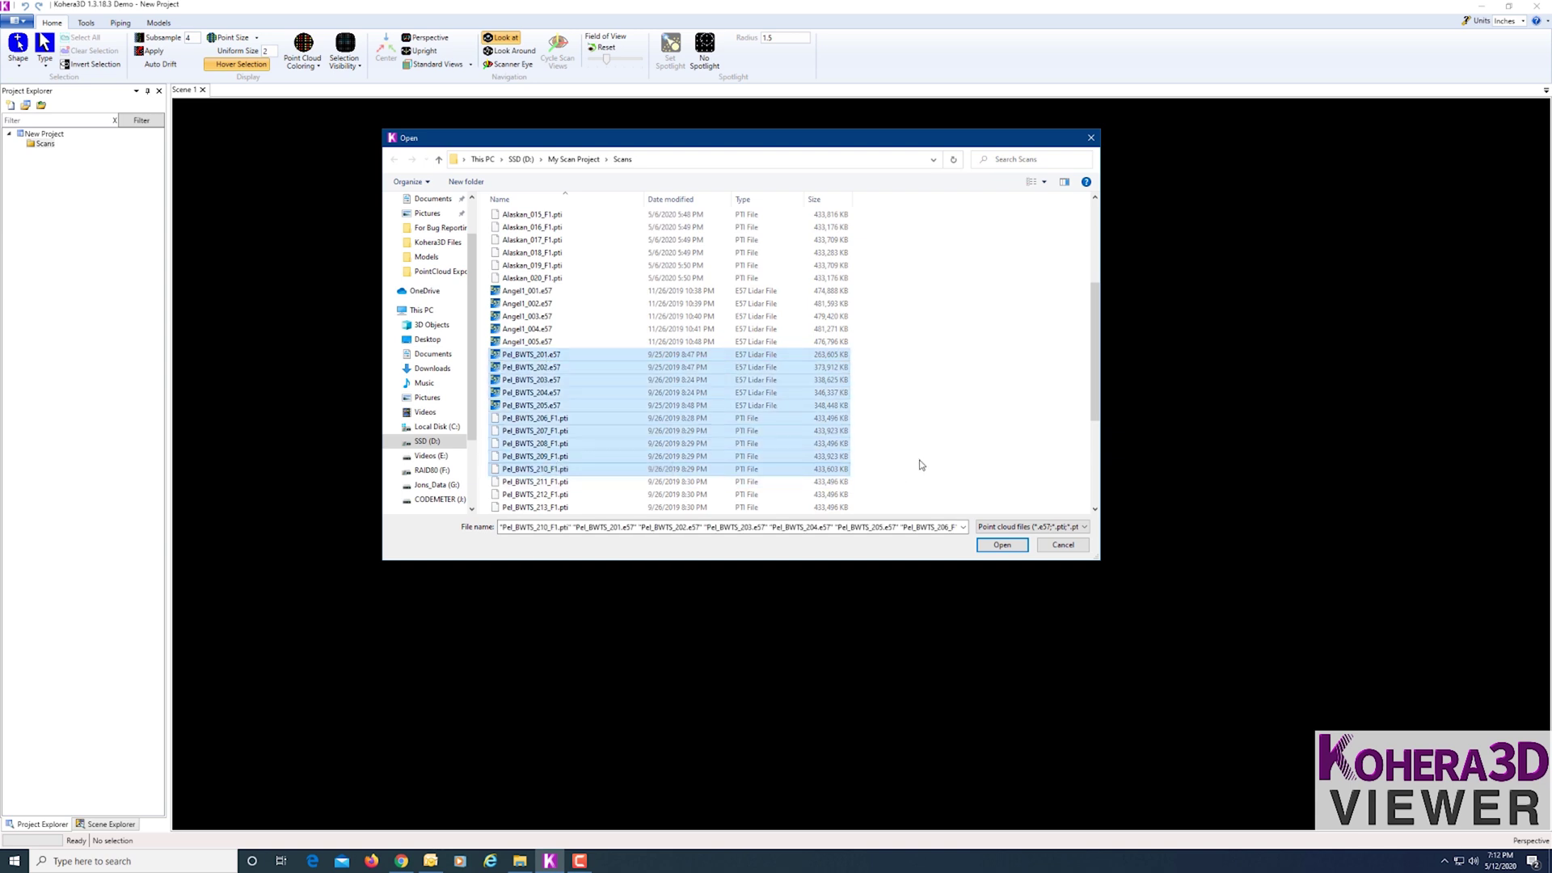
click(1002, 545)
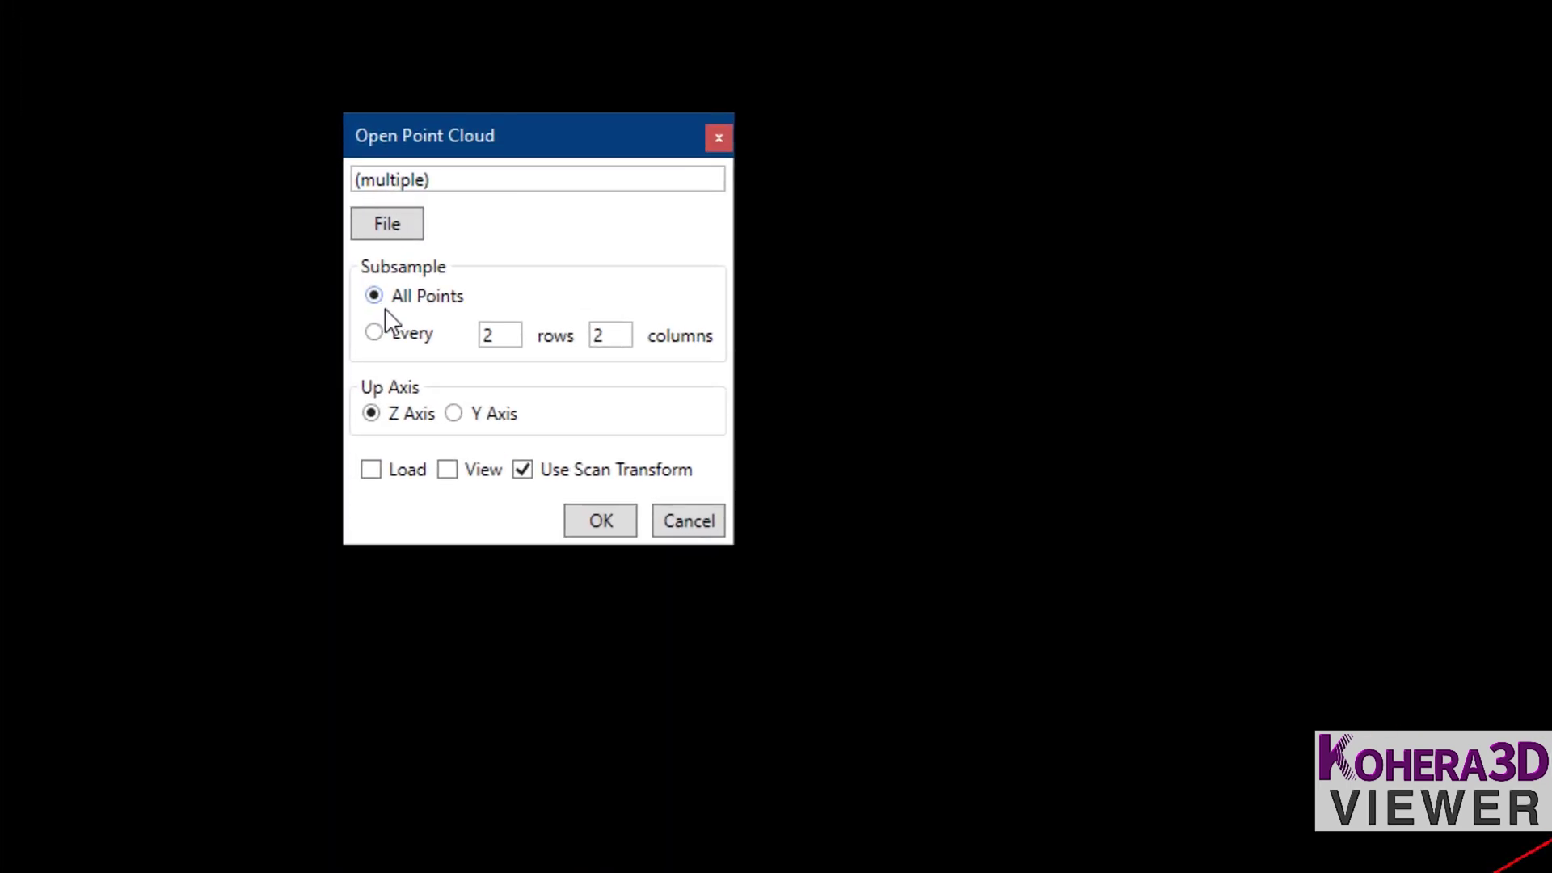
Choose Every 2 rows 2 columns subsampling and confirm the import.
click(376, 335)
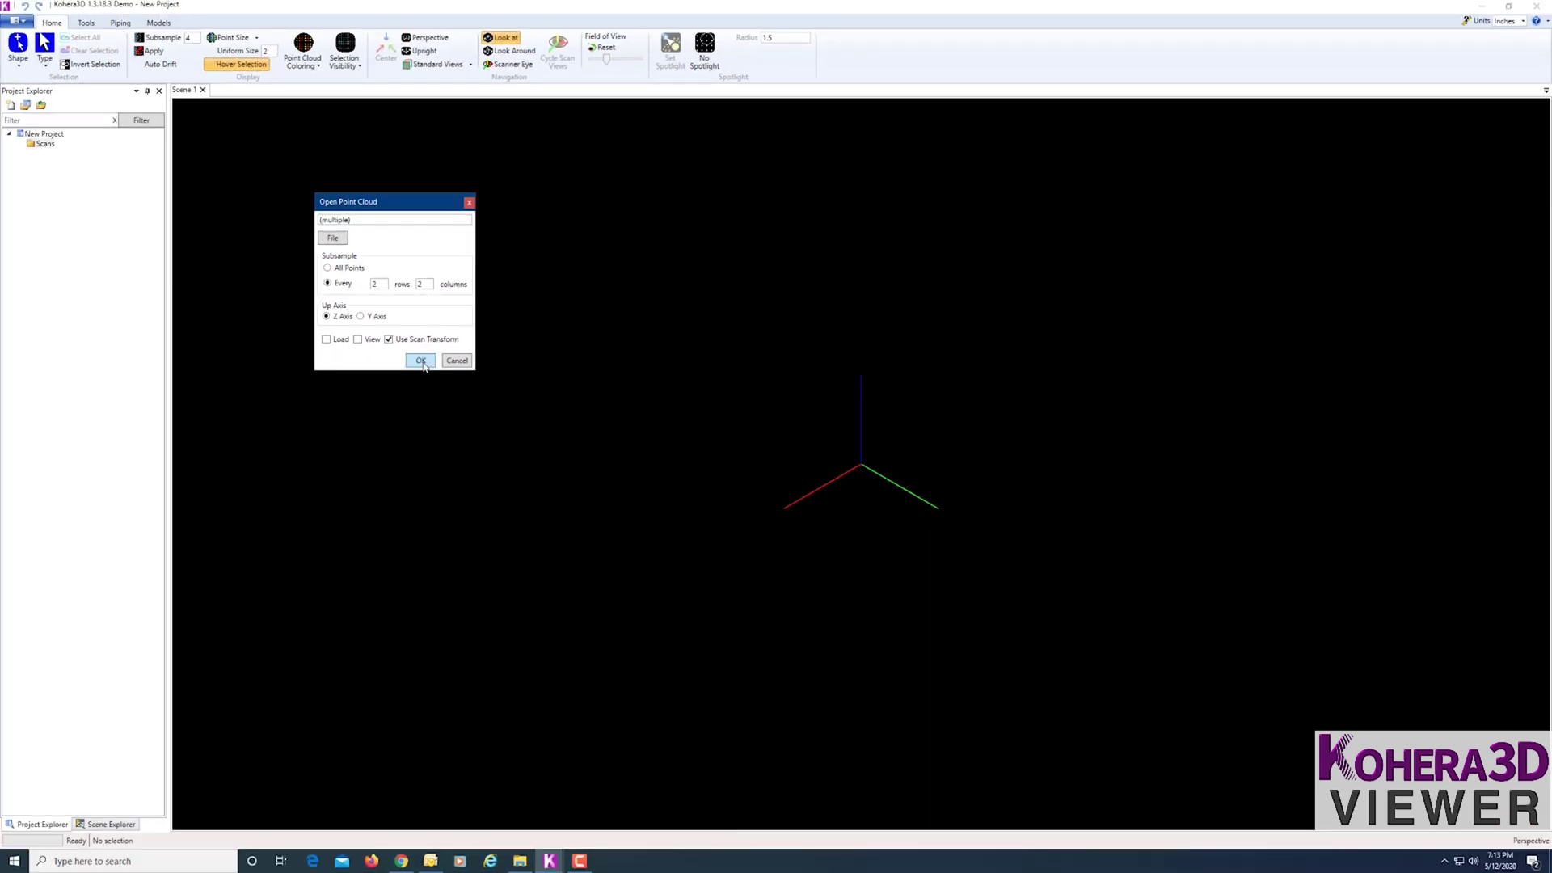
click(420, 360)
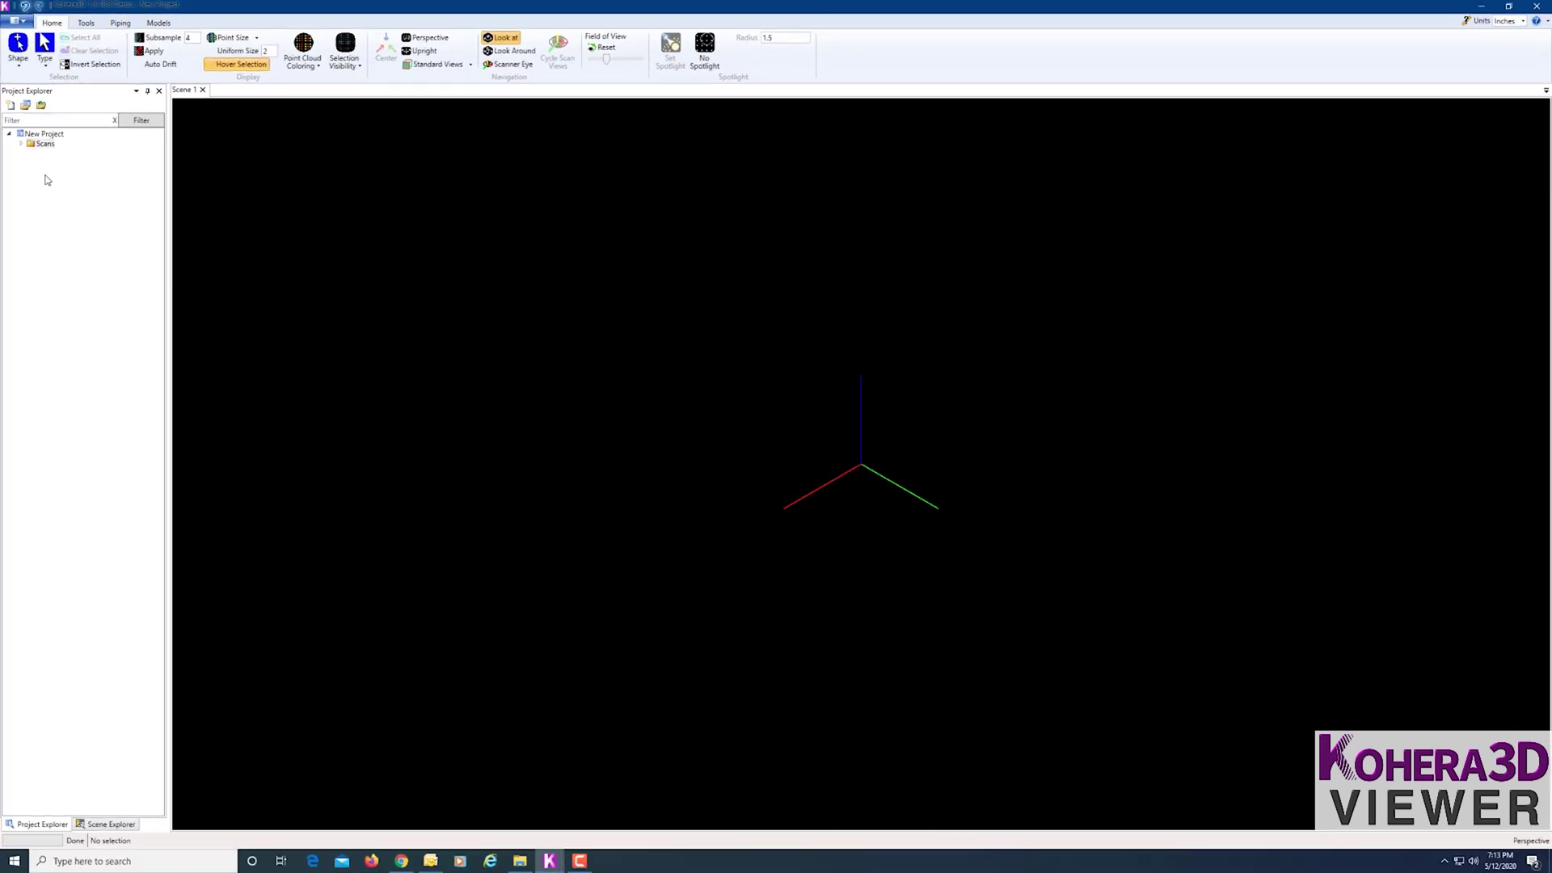
Expand Scans, drag all ten Pel_BWTS scans into Scene 1, and view the deck from the side.
click(21, 146)
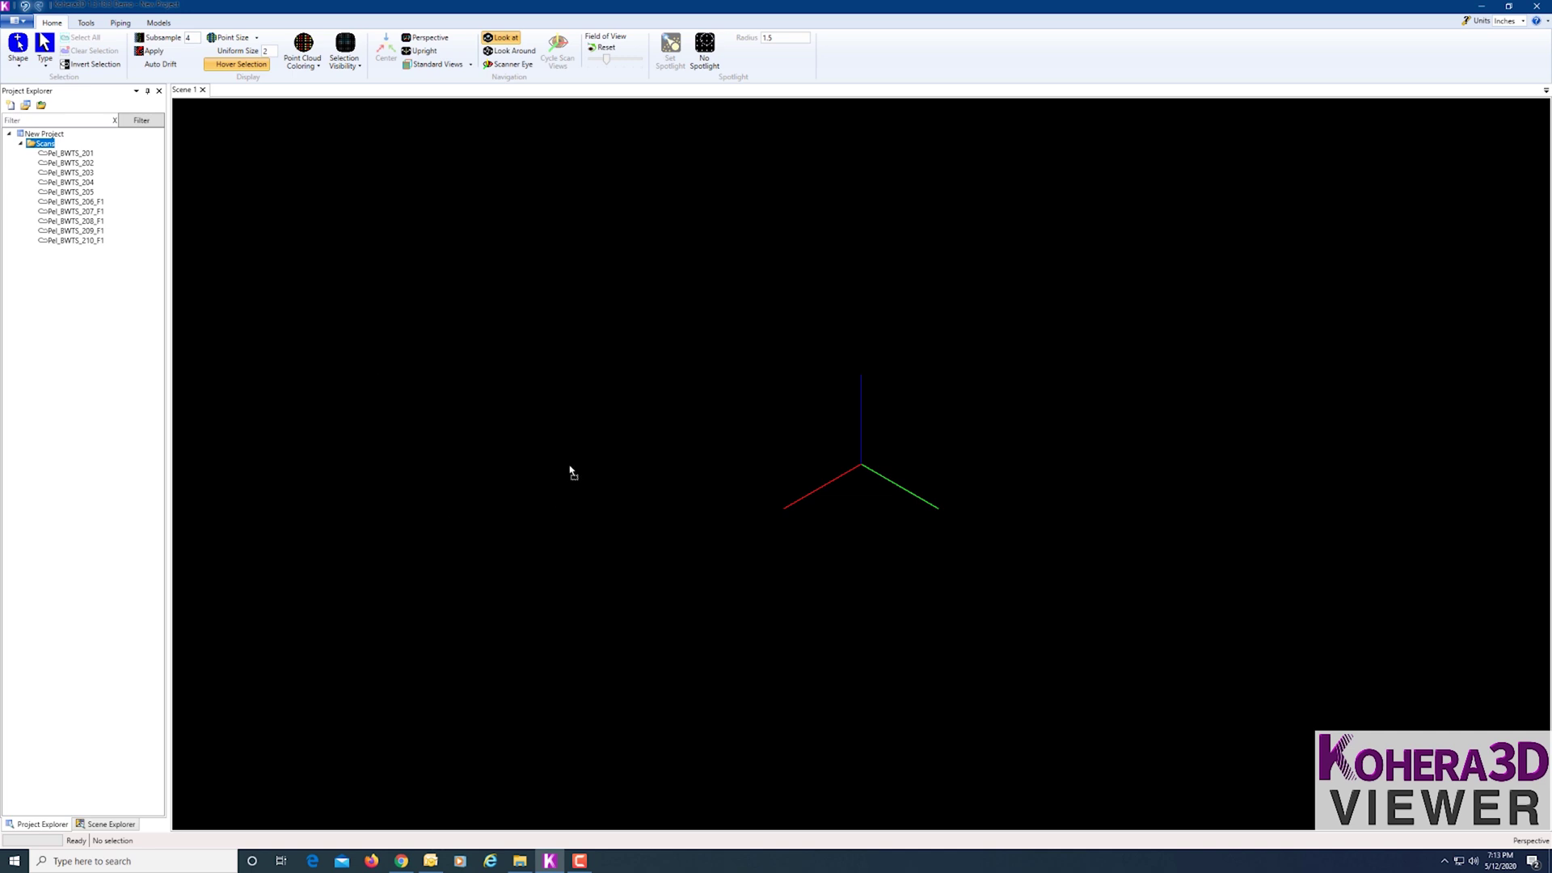
drag(523, 453, 522, 450)
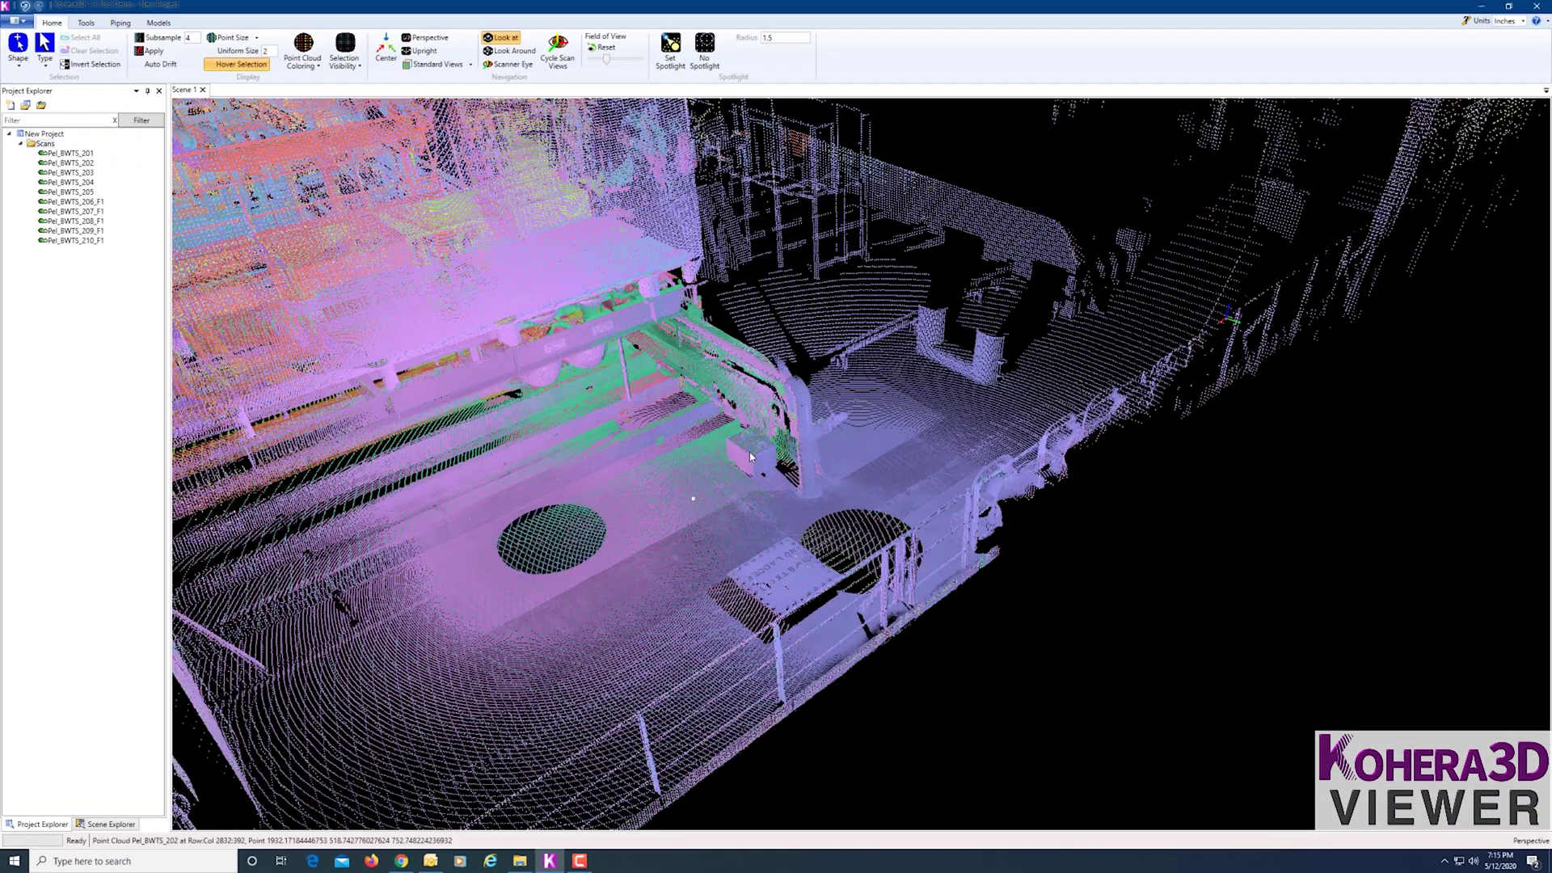
scroll(763, 435, down, 5)
middle_drag(763, 435, 897, 409)
scroll(890, 510, up, 4)
scroll(612, 315, down, 5)
scroll(590, 421, up, 4)
drag(898, 408, 983, 448)
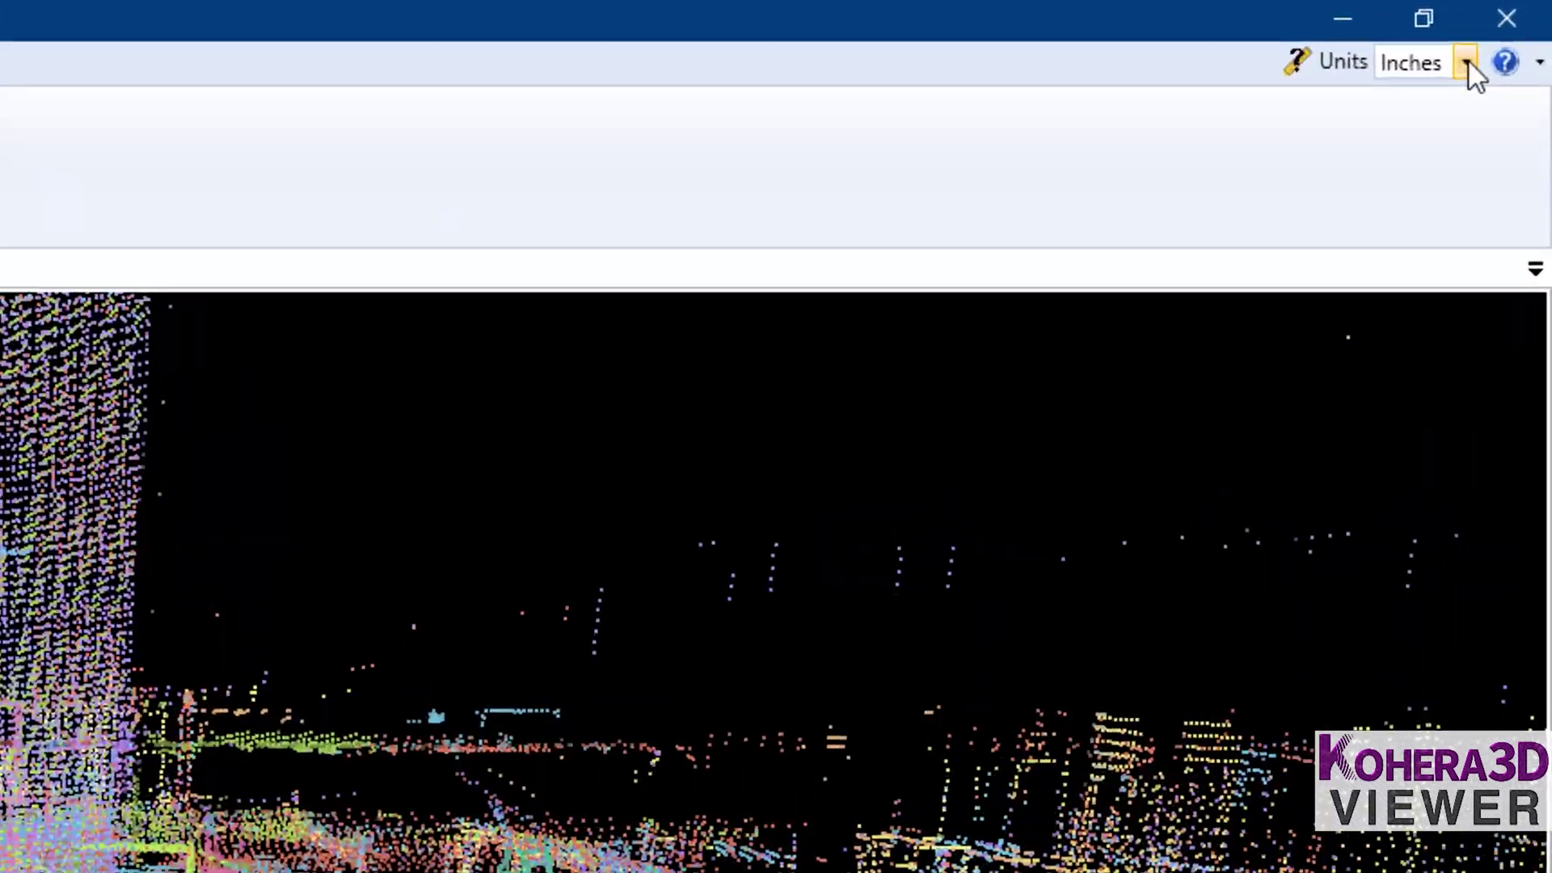
click(1466, 64)
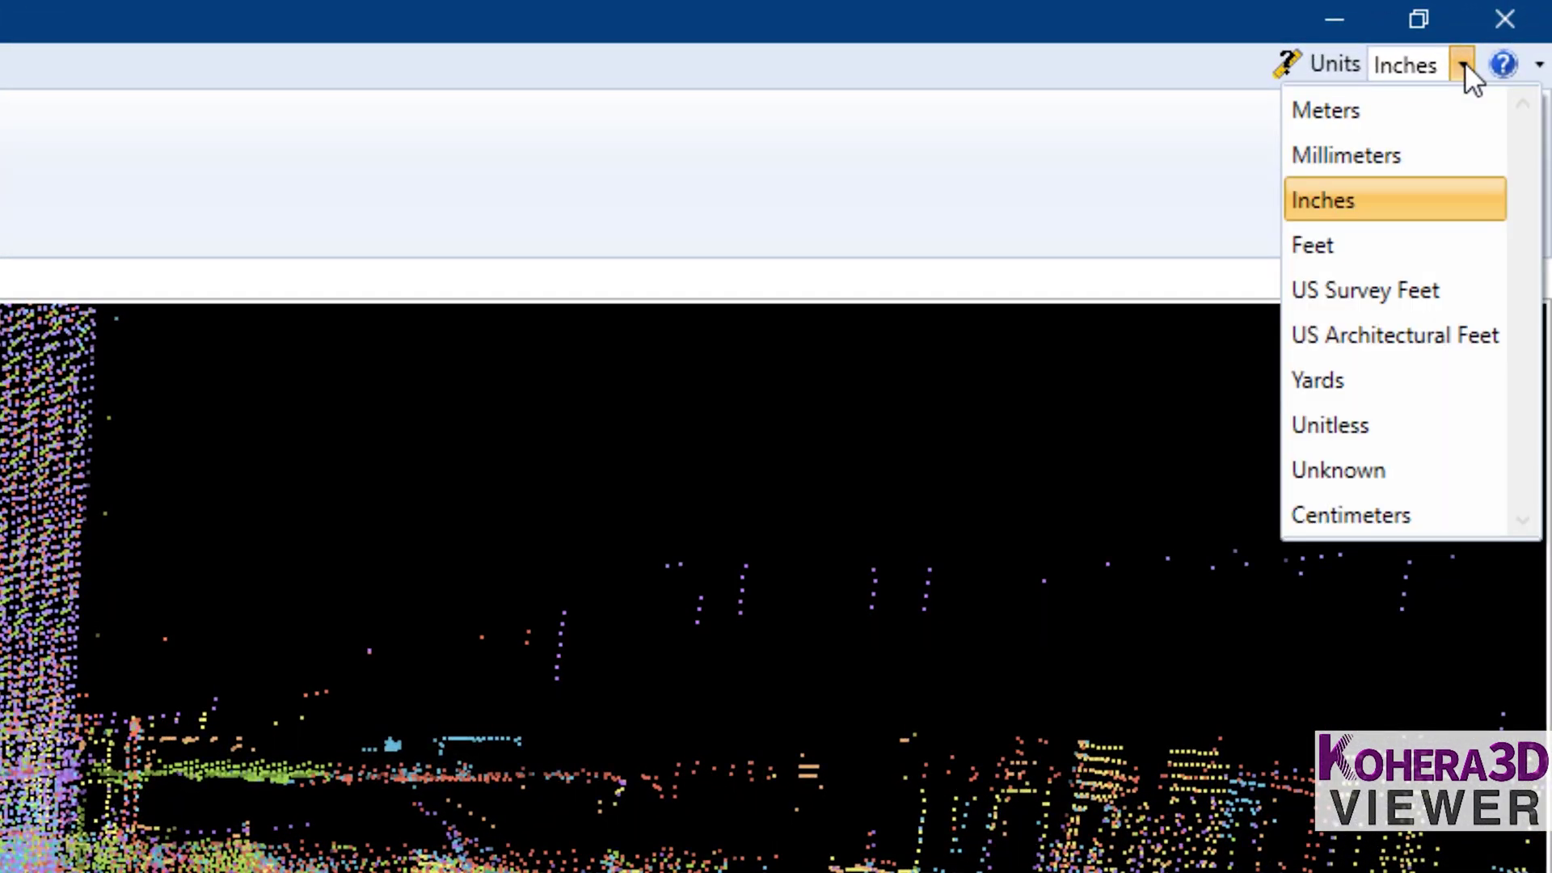
click(702, 550)
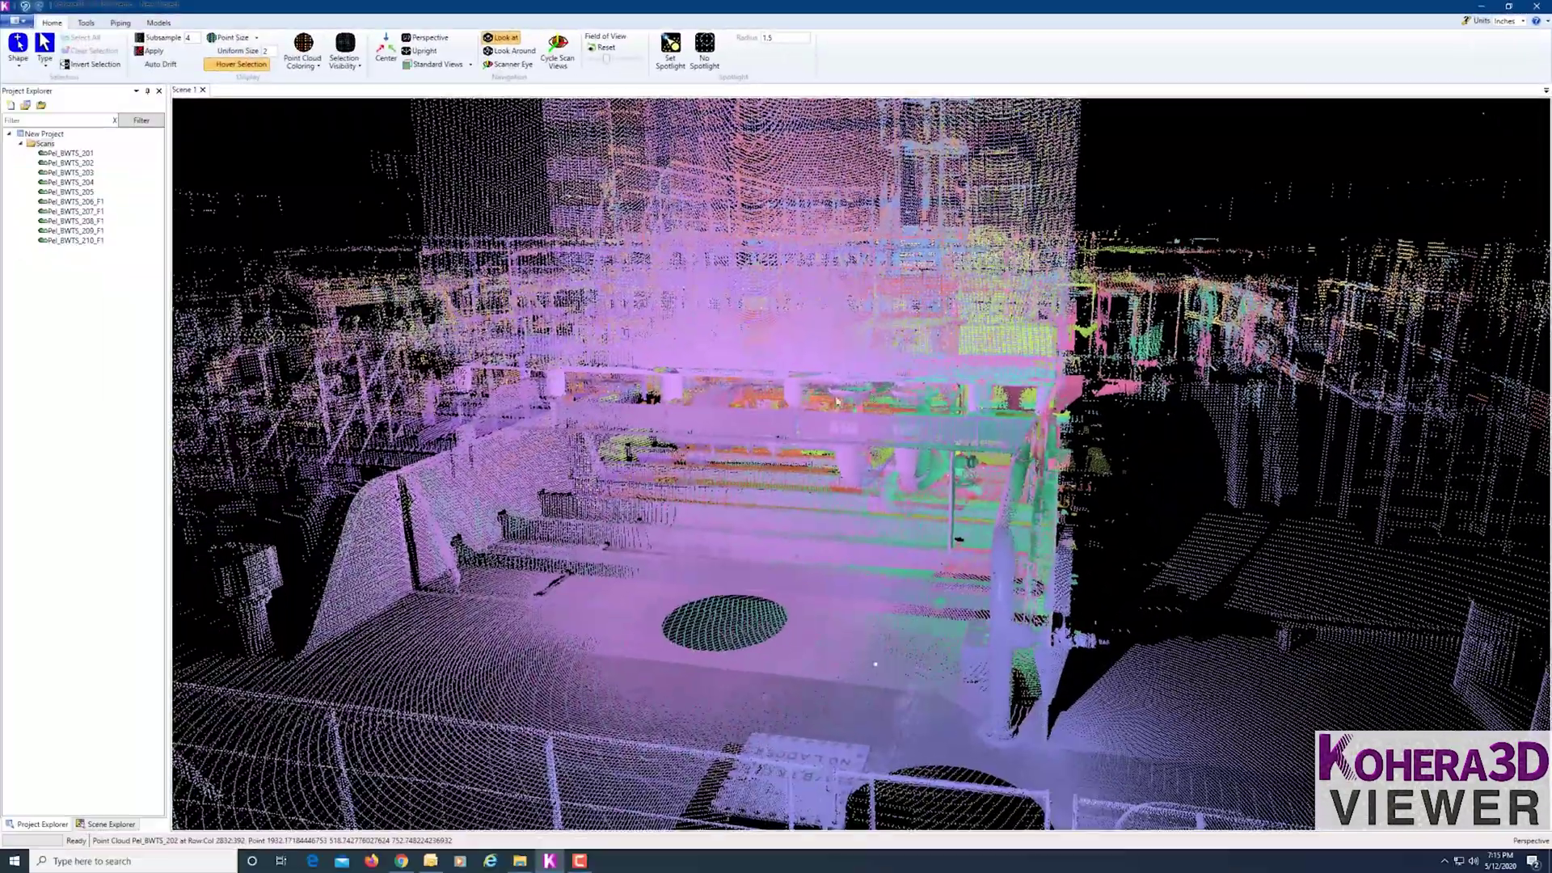
scroll(837, 402, down, 5)
scroll(838, 404, up, 4)
middle_drag(838, 403, 960, 448)
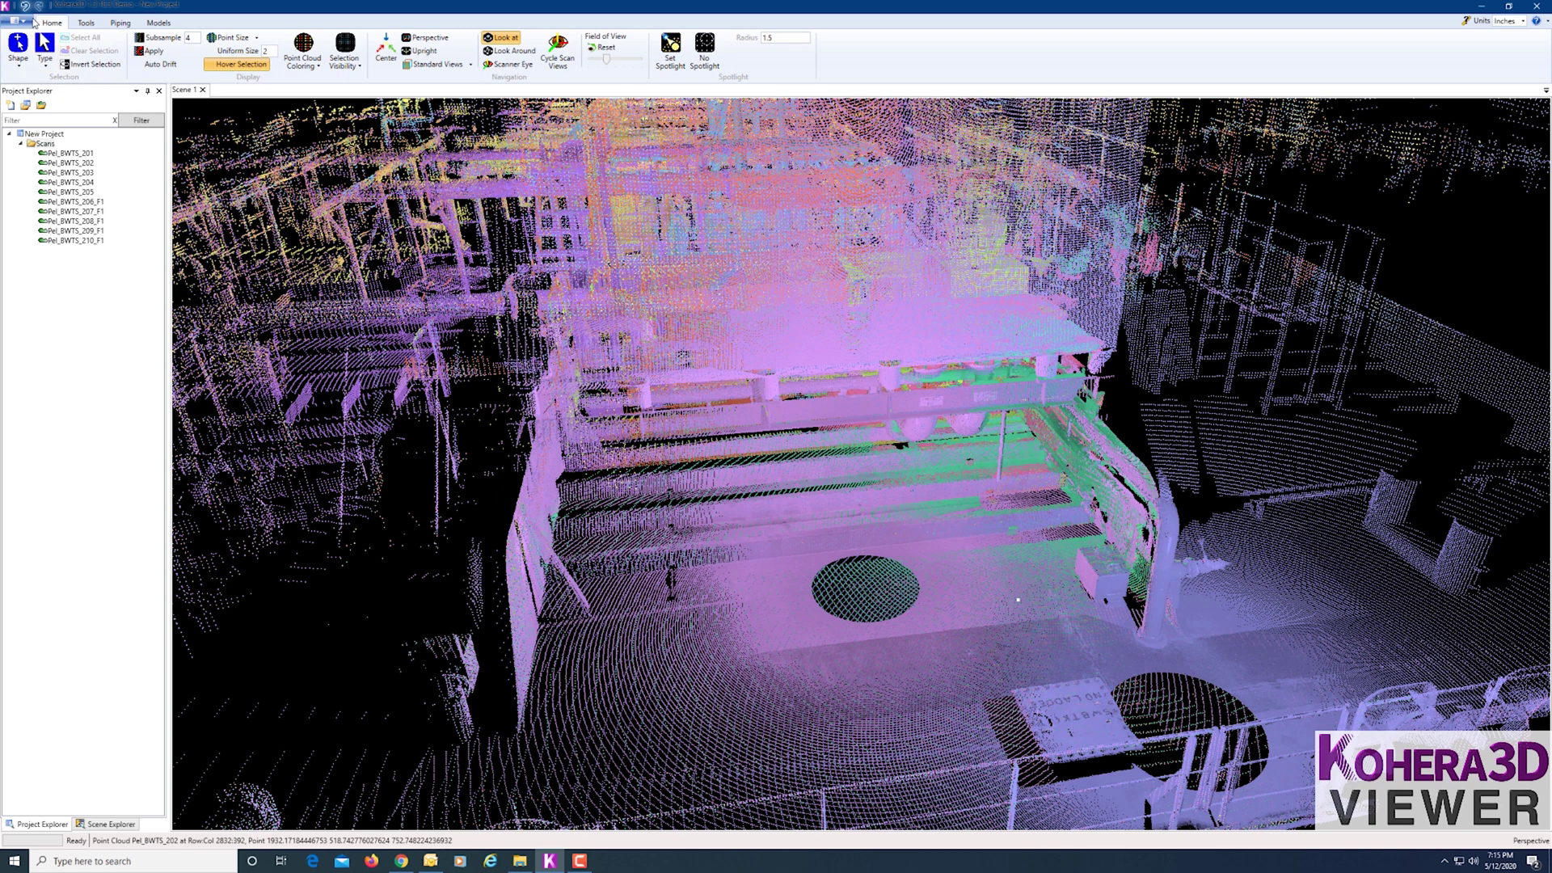
click(18, 20)
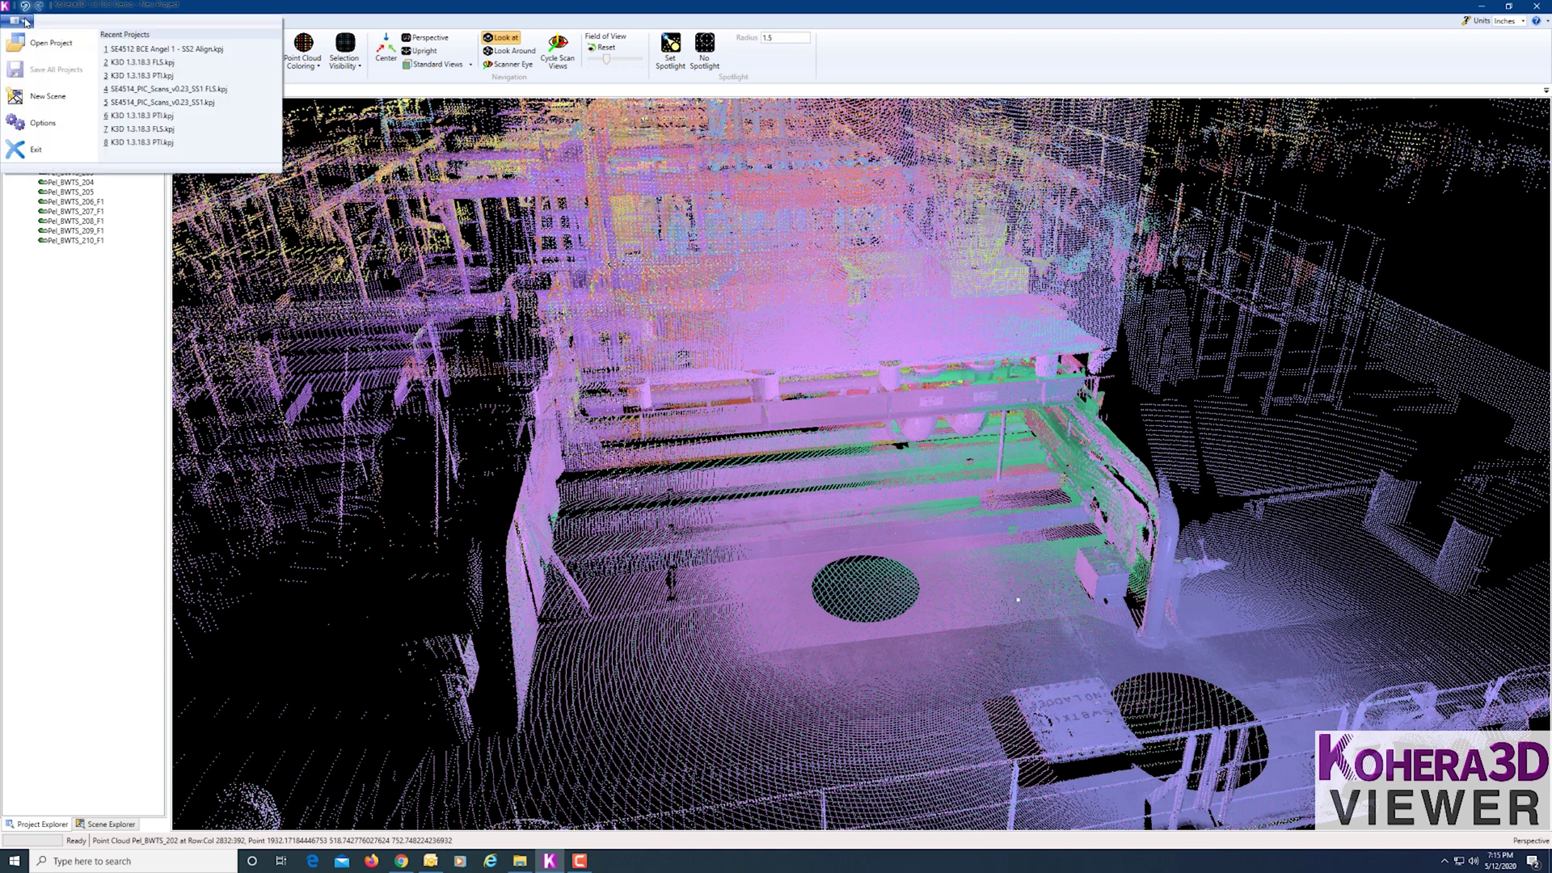
click(43, 123)
drag(113, 40, 673, 244)
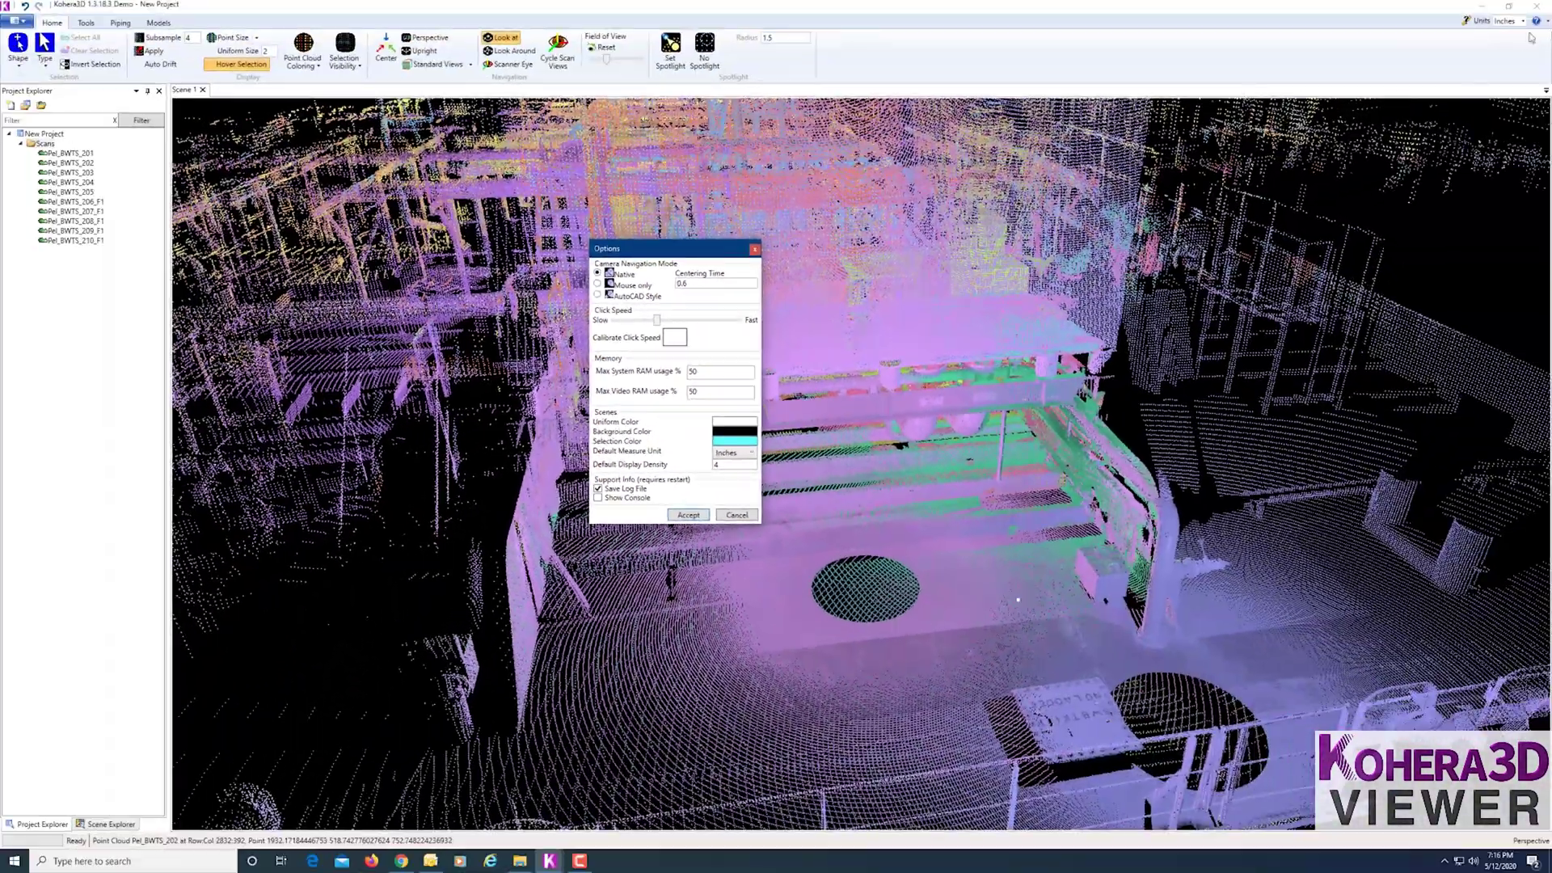
click(754, 249)
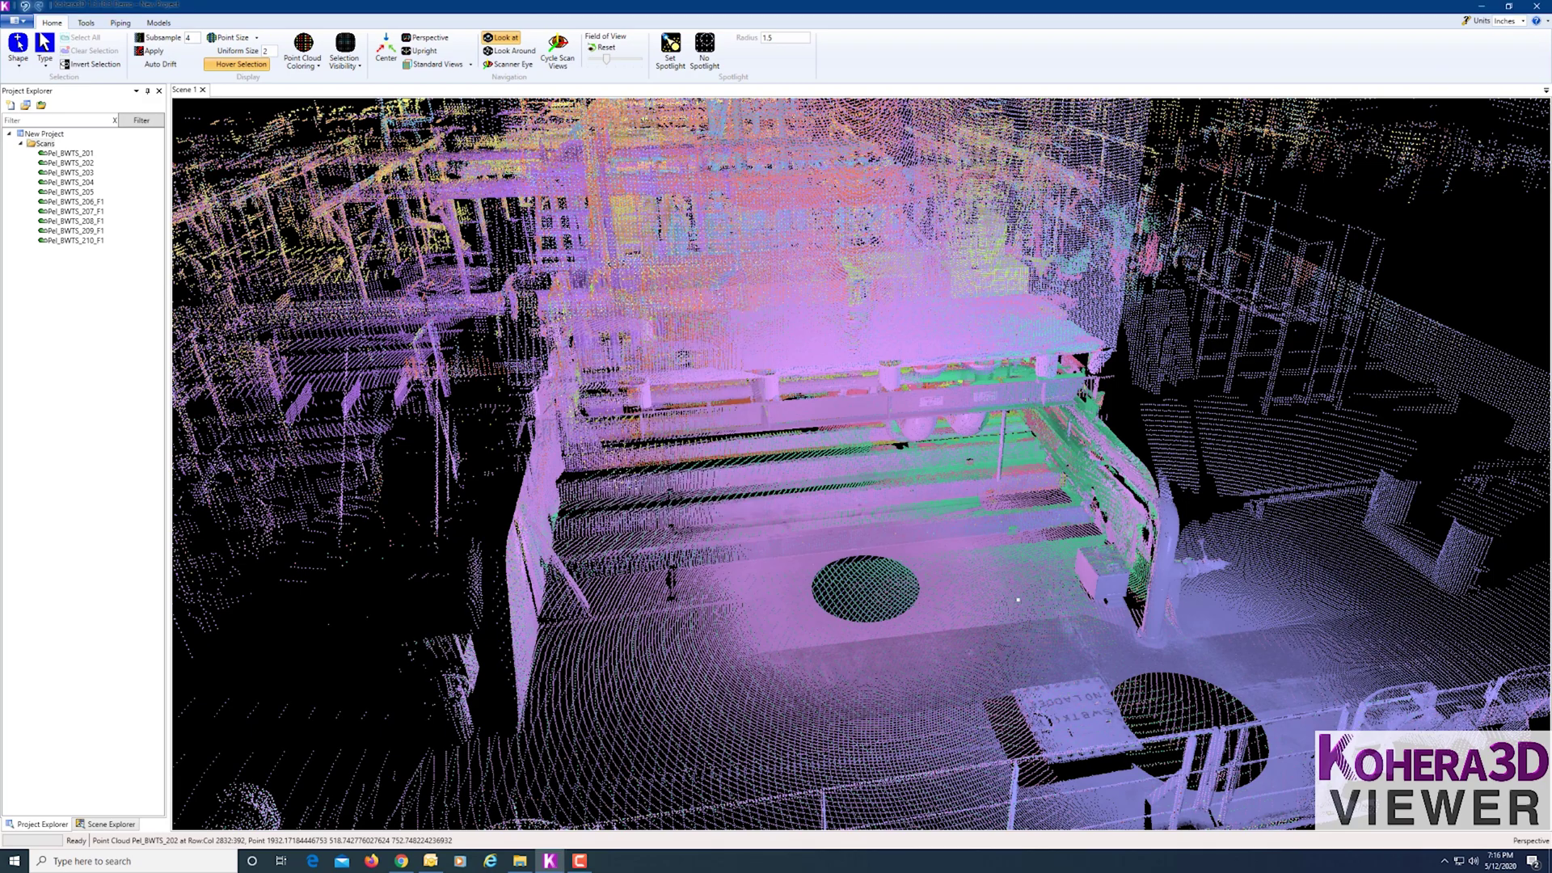
click(1542, 22)
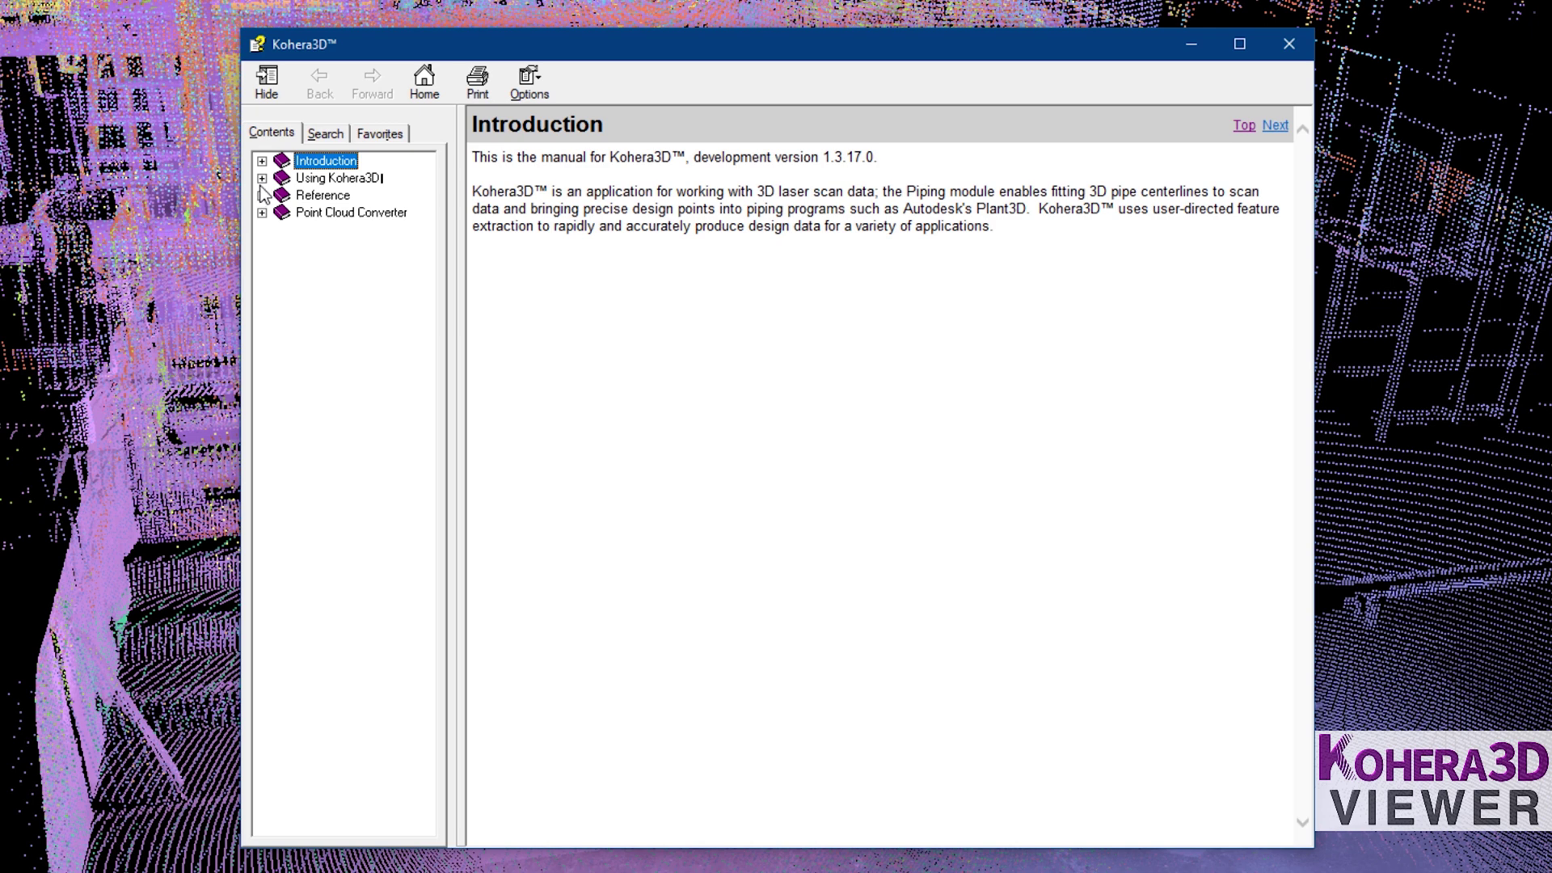
click(262, 179)
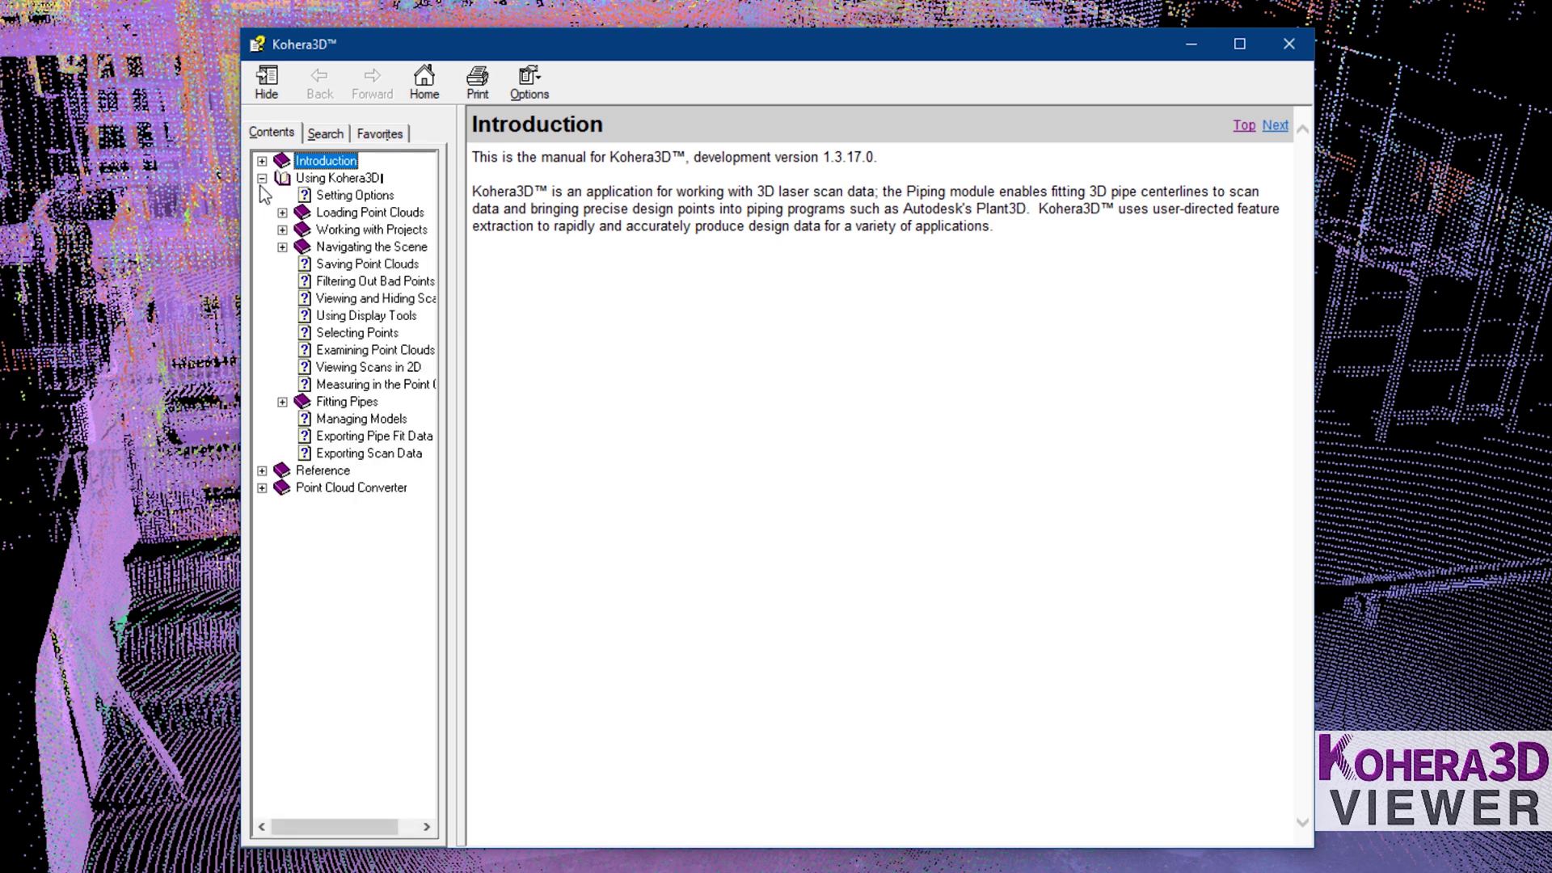
click(354, 248)
click(556, 232)
drag(1303, 197, 1292, 144)
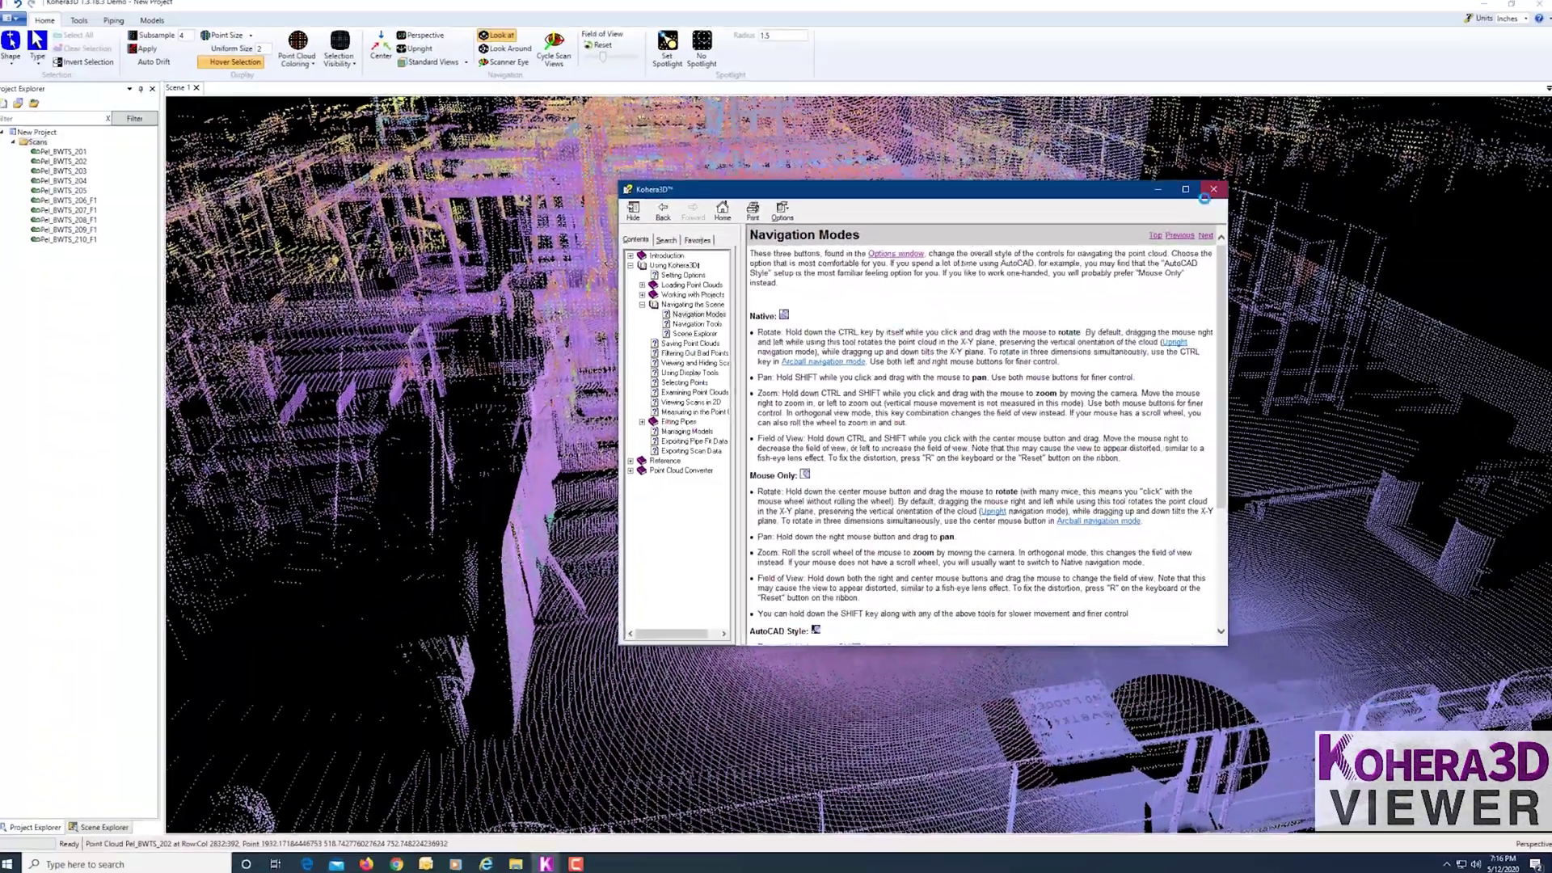
click(1255, 103)
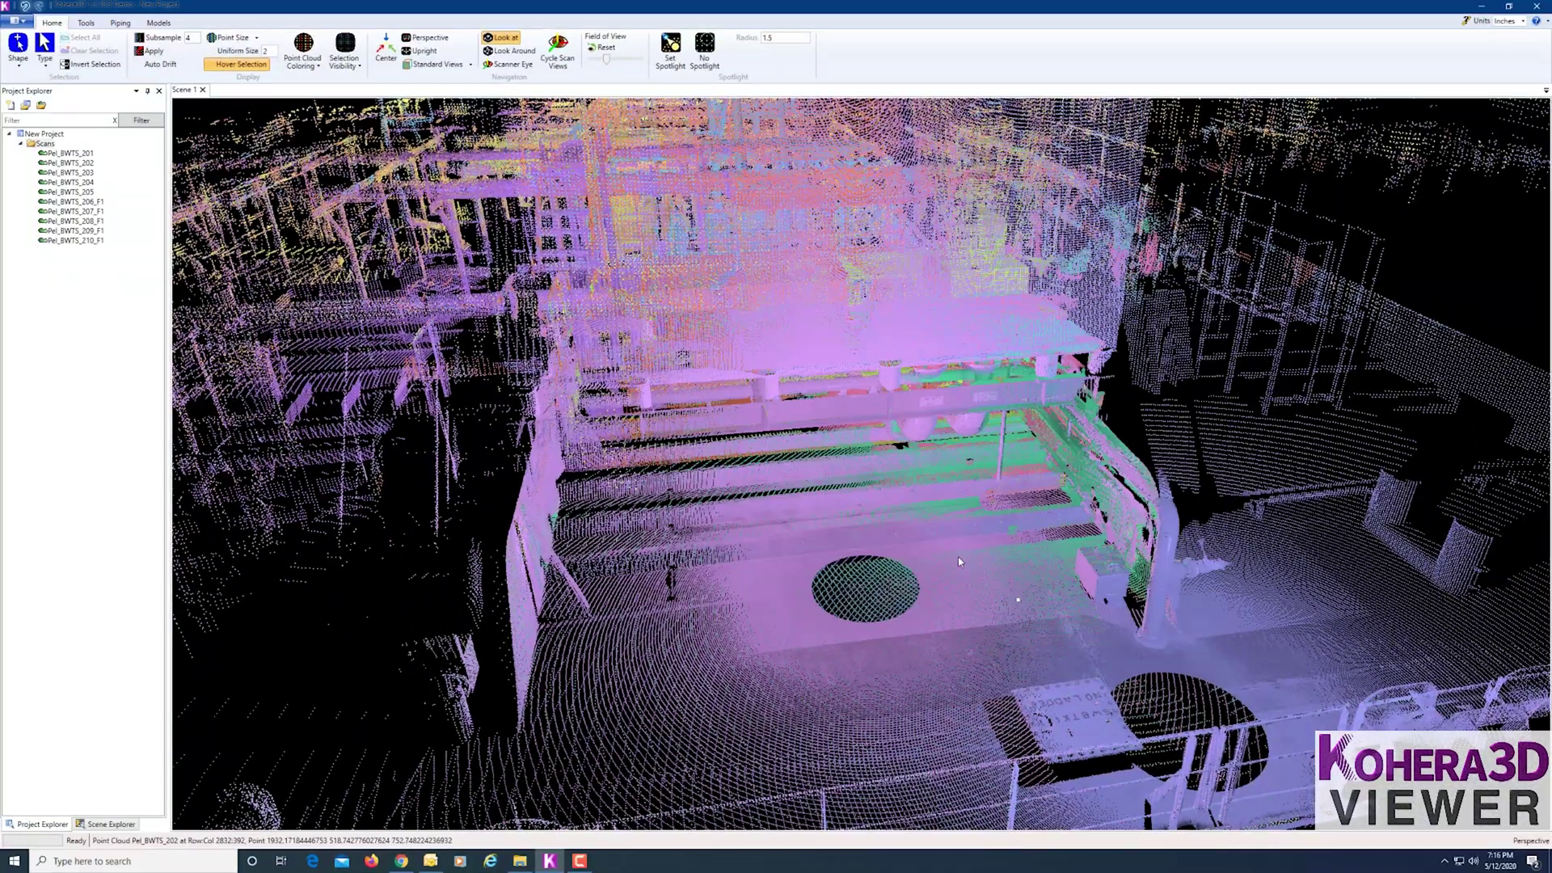
scroll(942, 551, down, 5)
scroll(796, 557, up, 3)
drag(942, 550, 989, 485)
scroll(989, 485, up, 3)
double_click(989, 485)
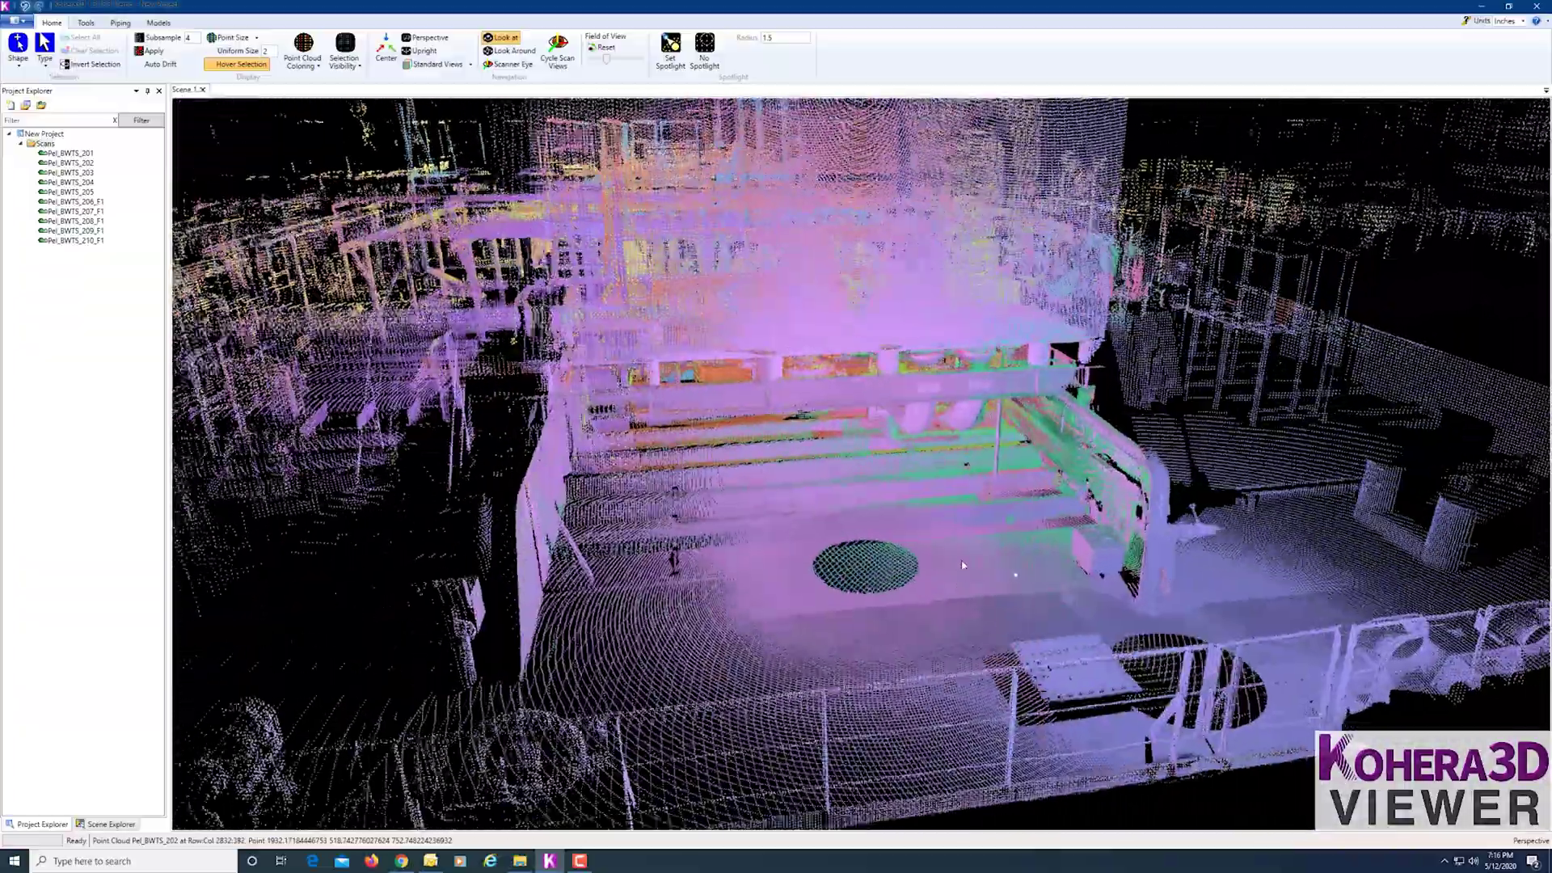
double_click(963, 564)
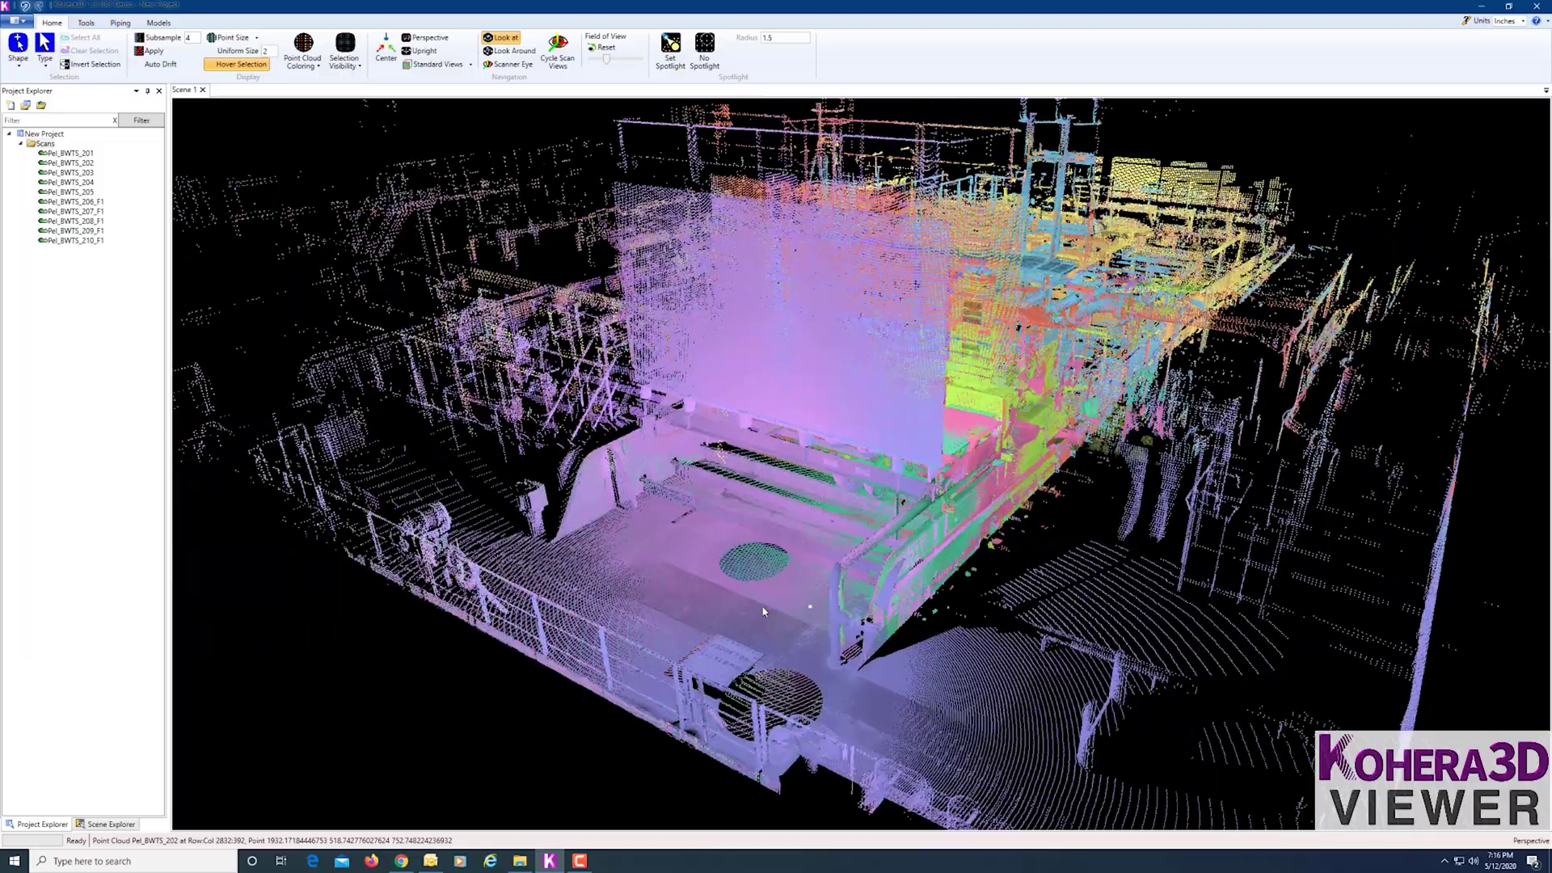
double_click(754, 615)
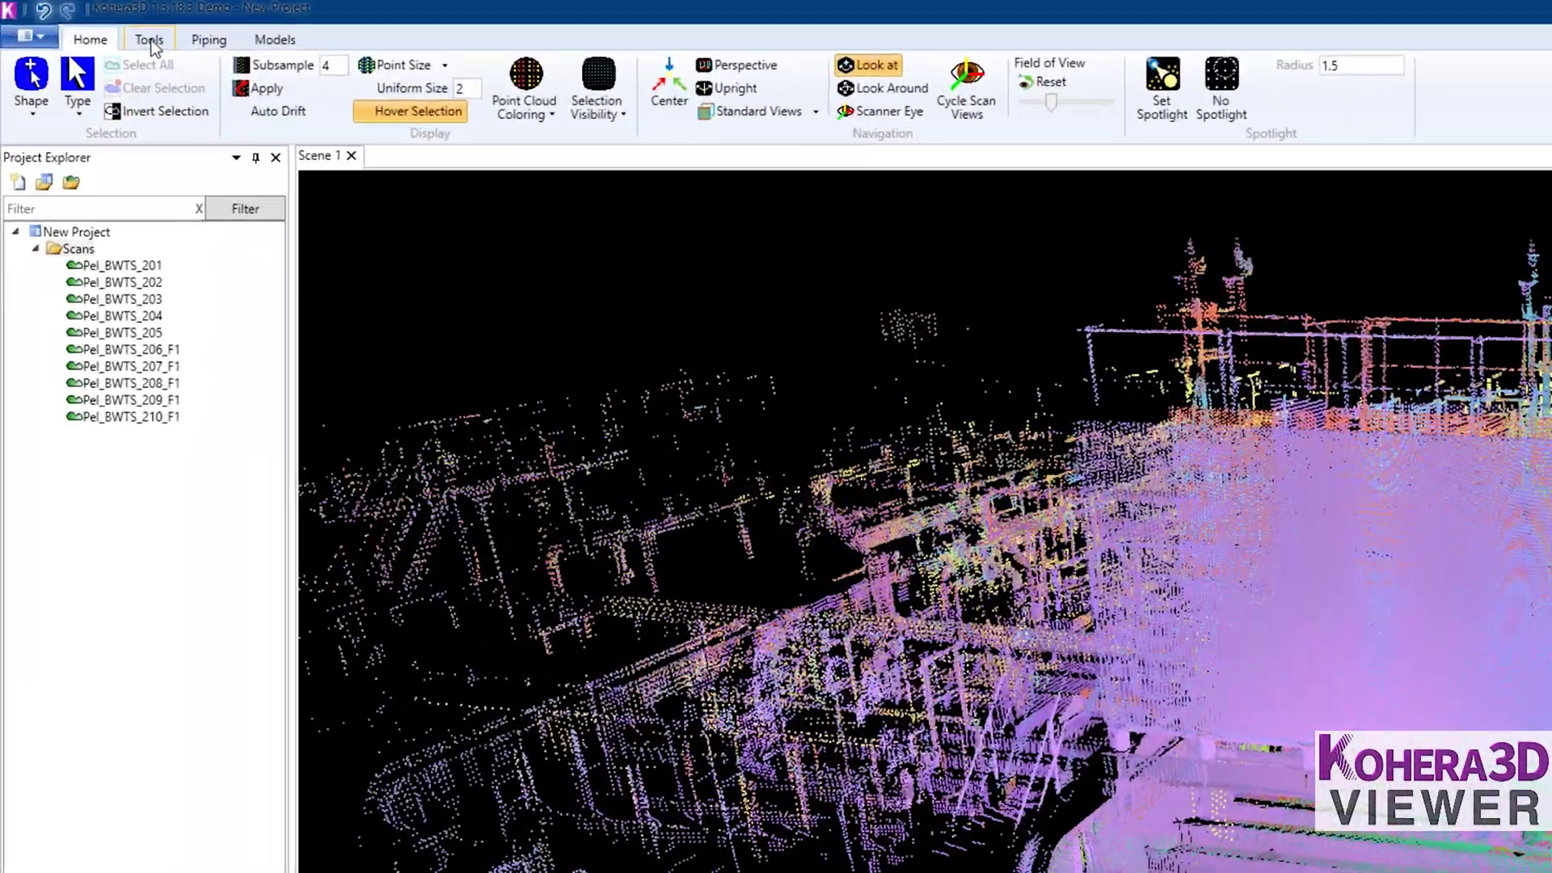
Open the measurements panel and record a first measurement point on the deck.
click(87, 25)
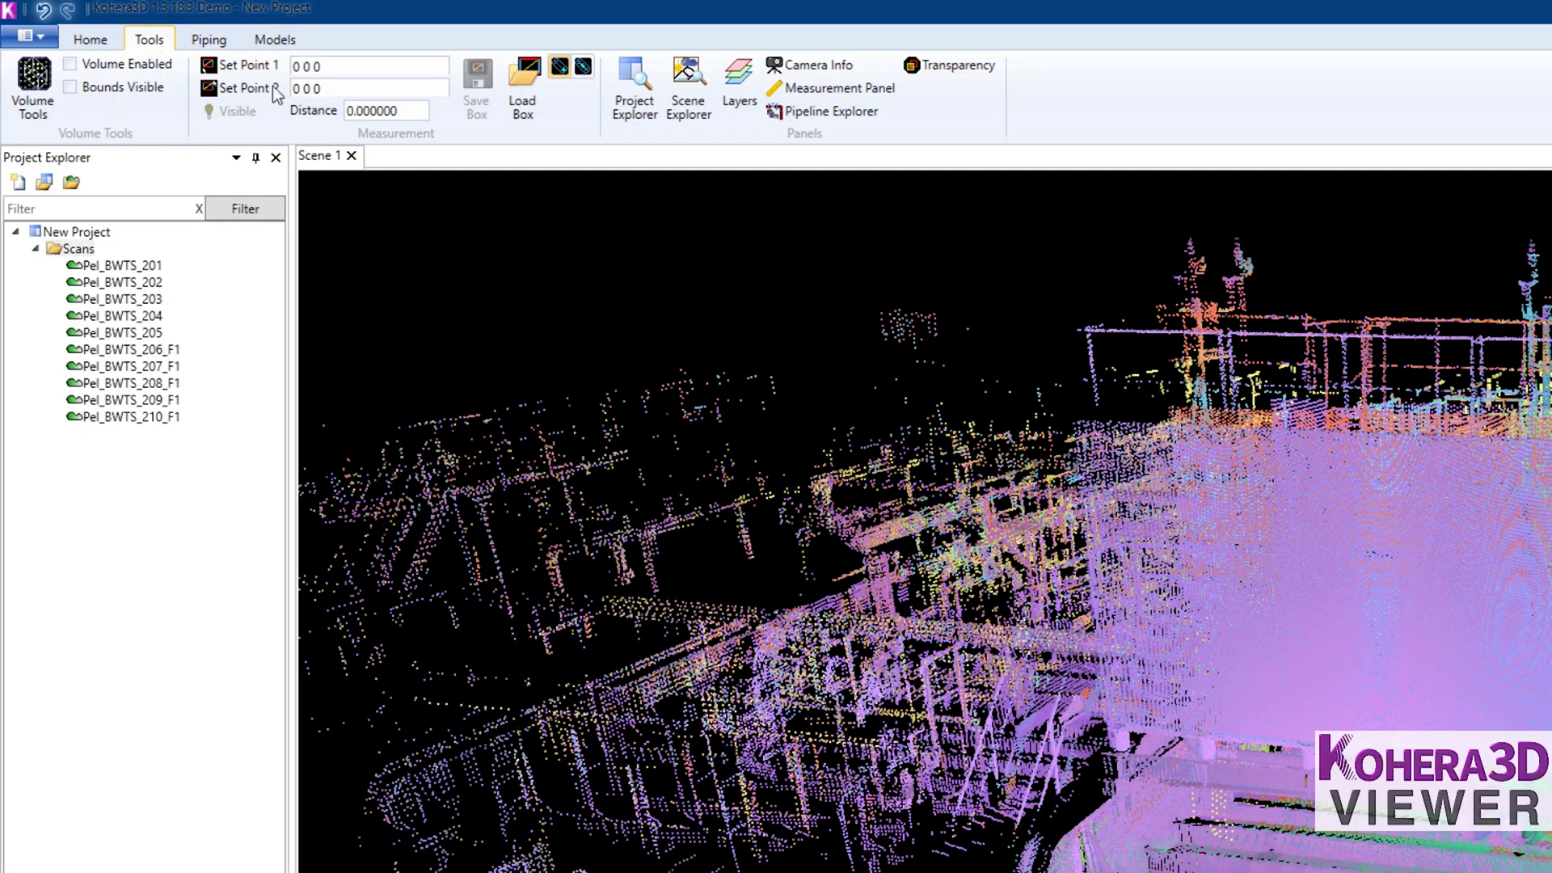
click(833, 88)
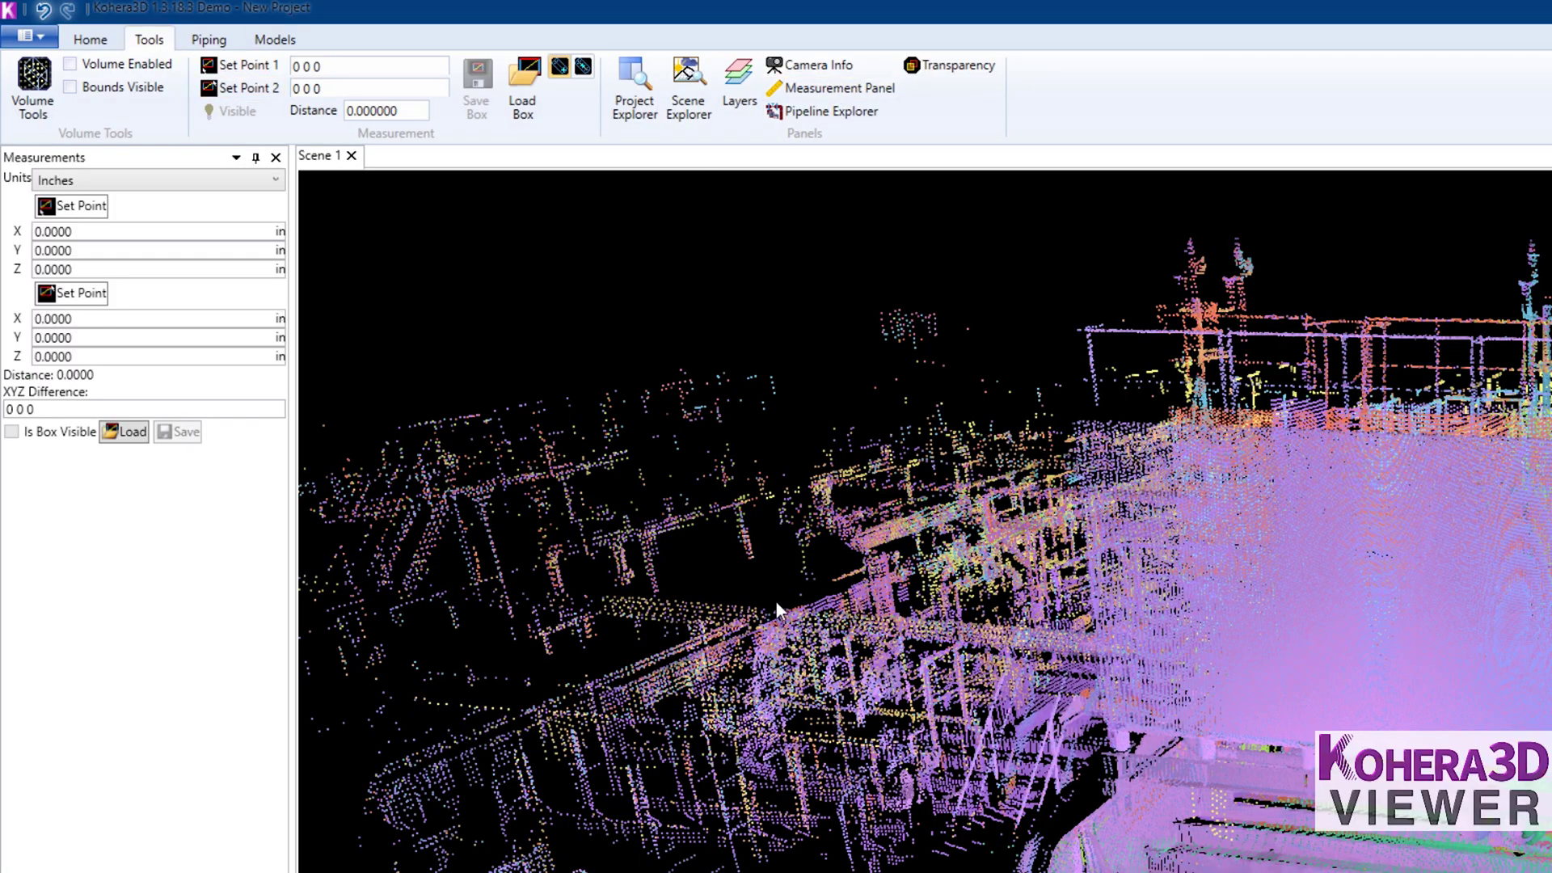
scroll(1252, 784, up, 4)
drag(1282, 780, 1010, 784)
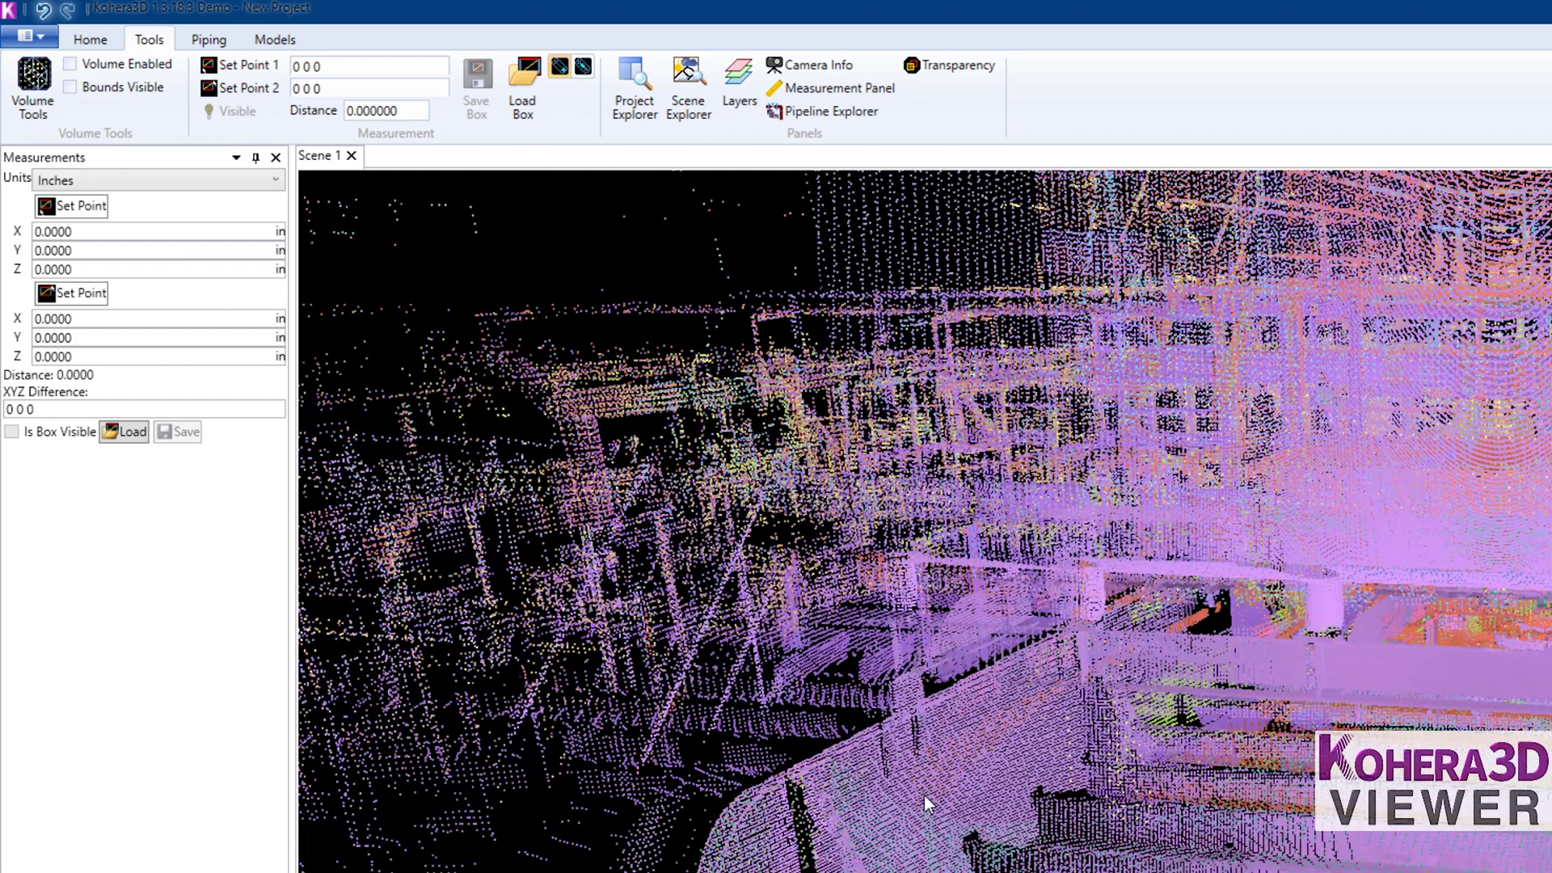
click(889, 812)
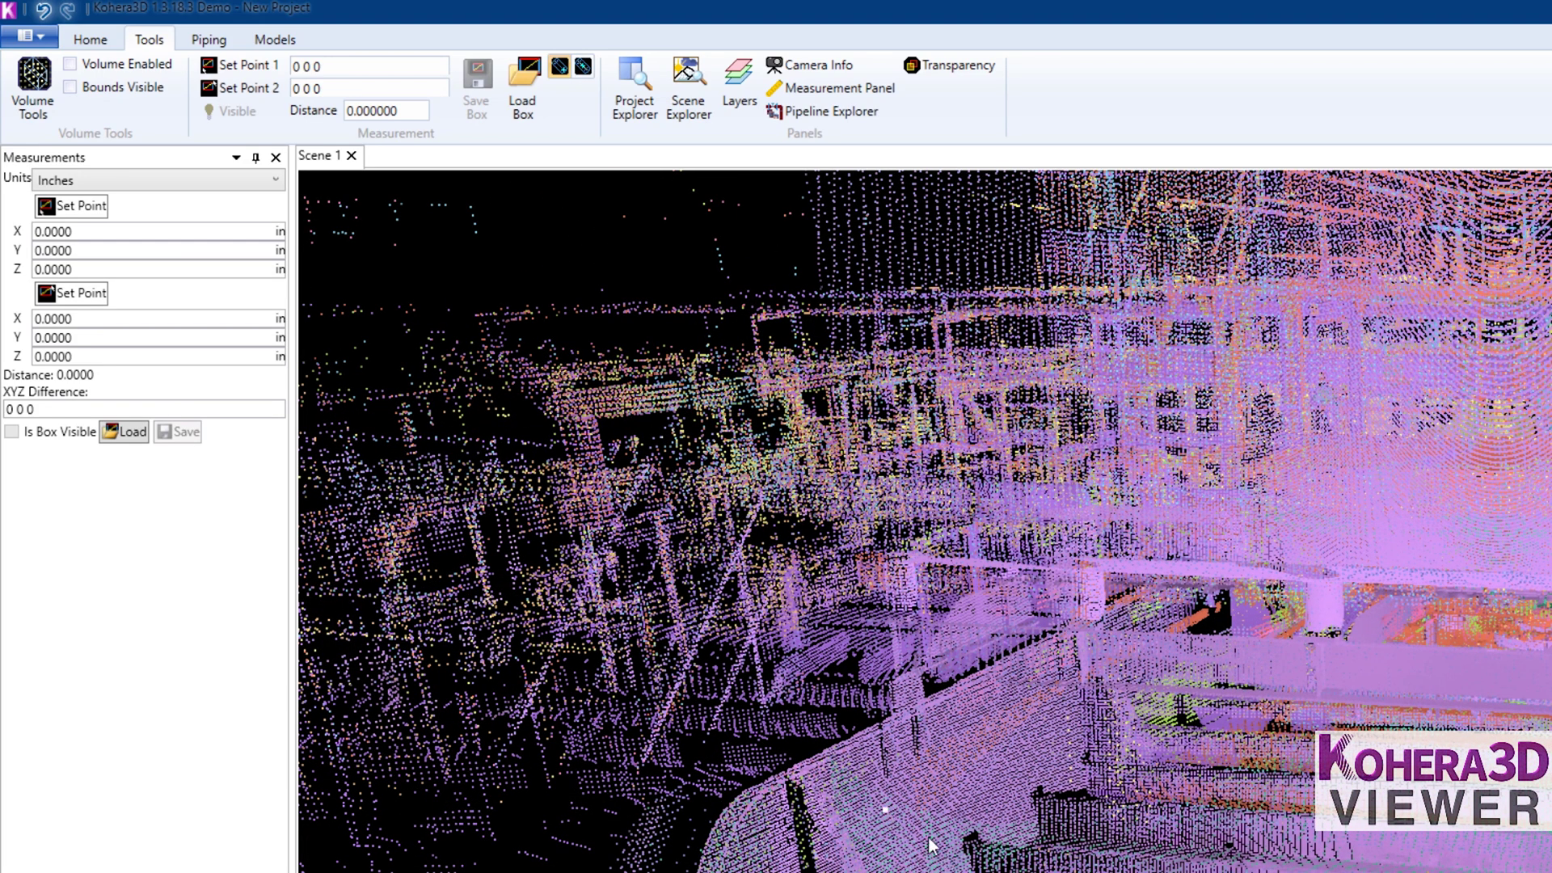
click(84, 207)
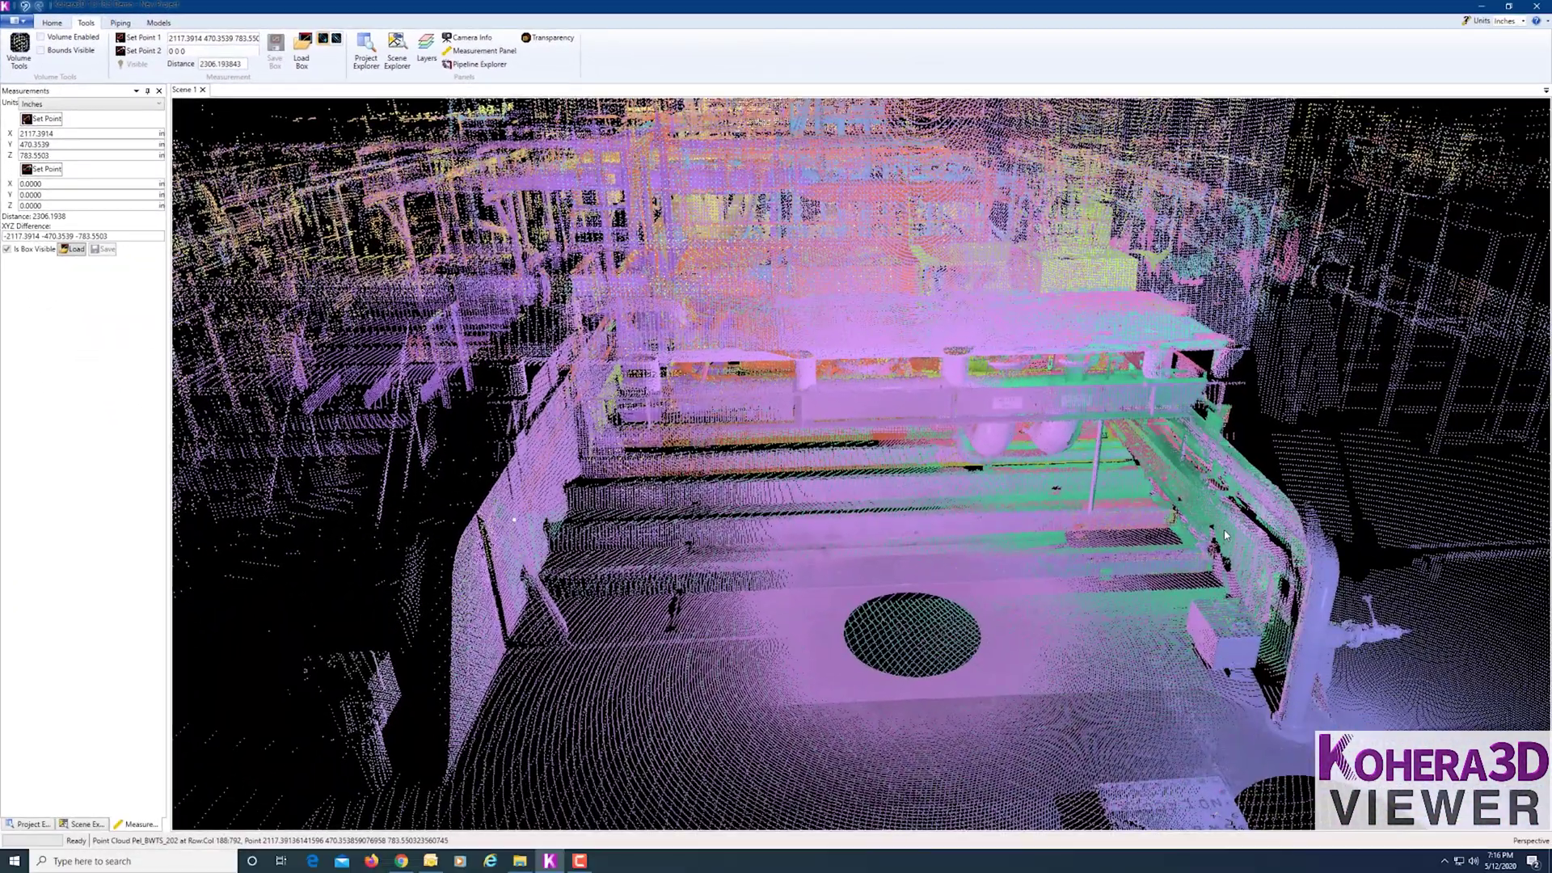
Set the second measurement point at the railing's right end.
click(1225, 535)
click(42, 169)
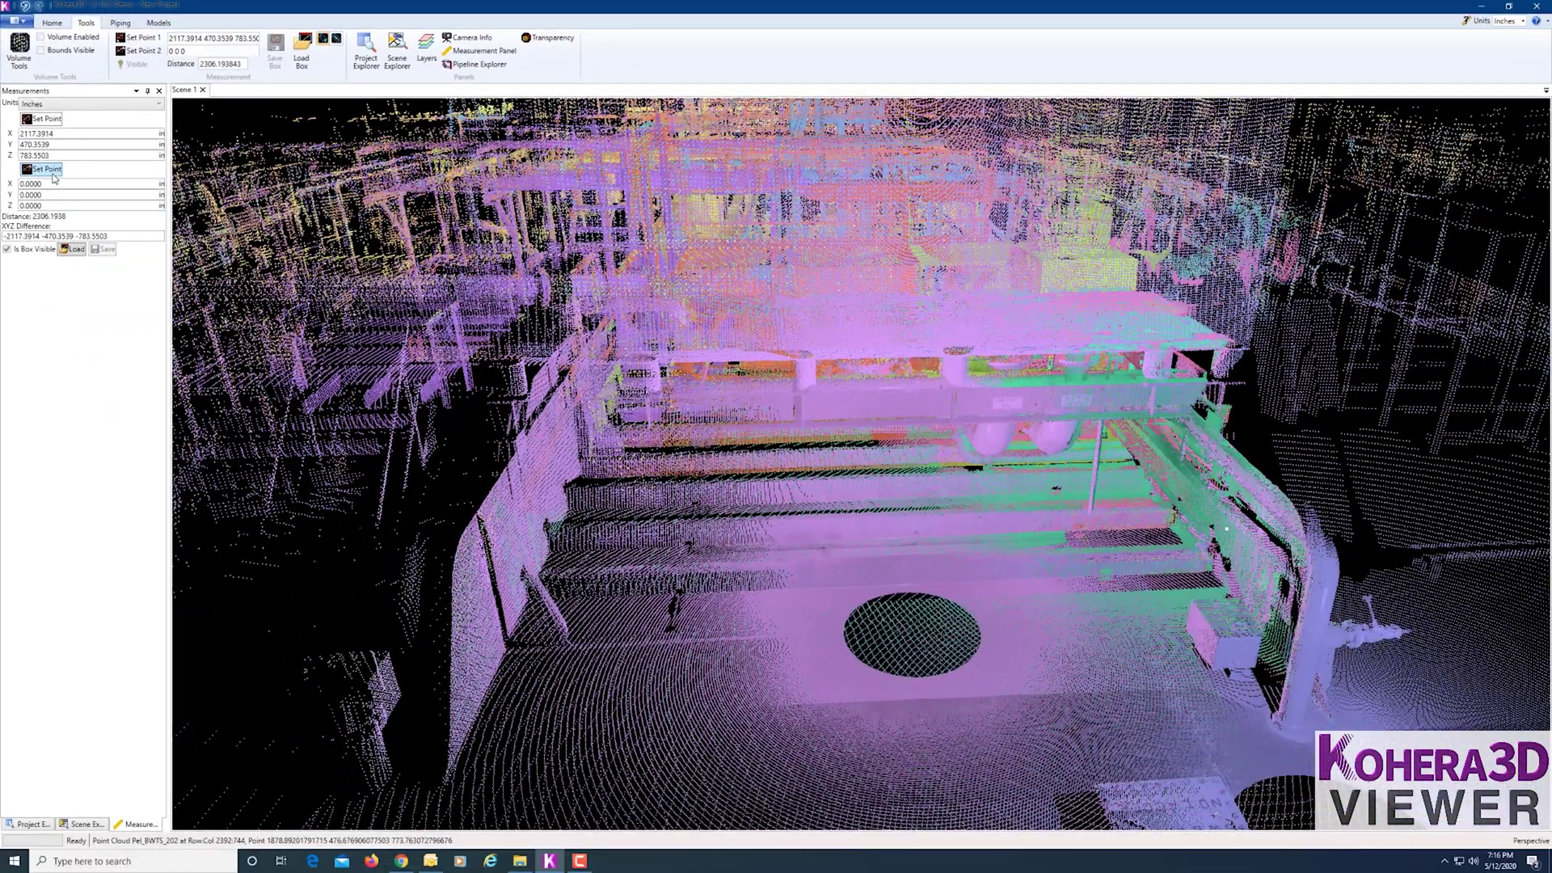
scroll(996, 599, down, 3)
middle_drag(995, 599, 897, 580)
scroll(897, 580, up, 3)
drag(897, 580, 539, 445)
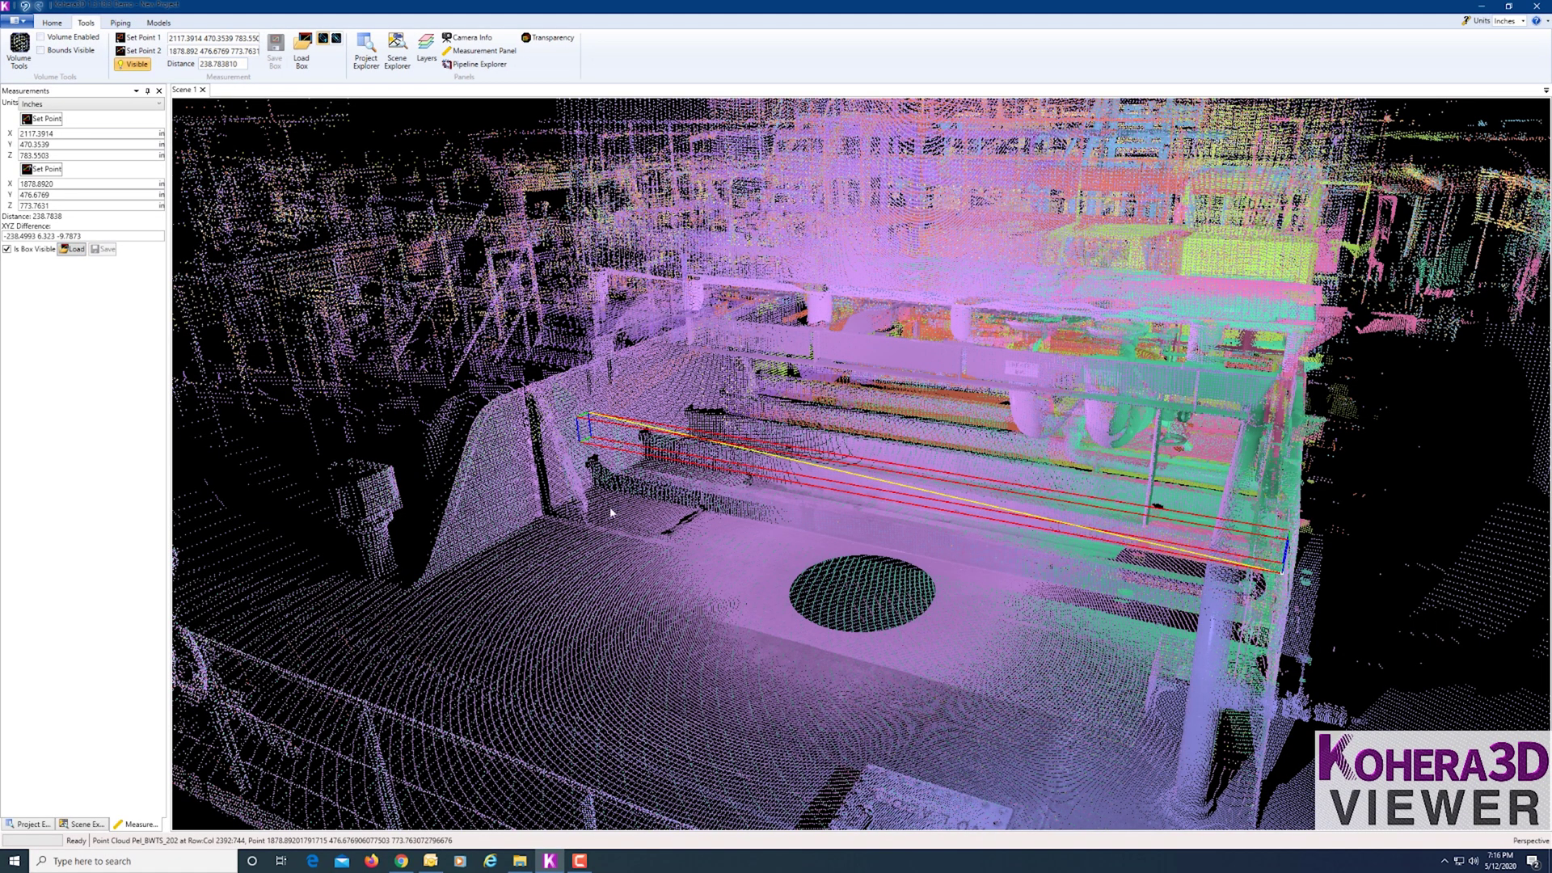
scroll(611, 501, up, 5)
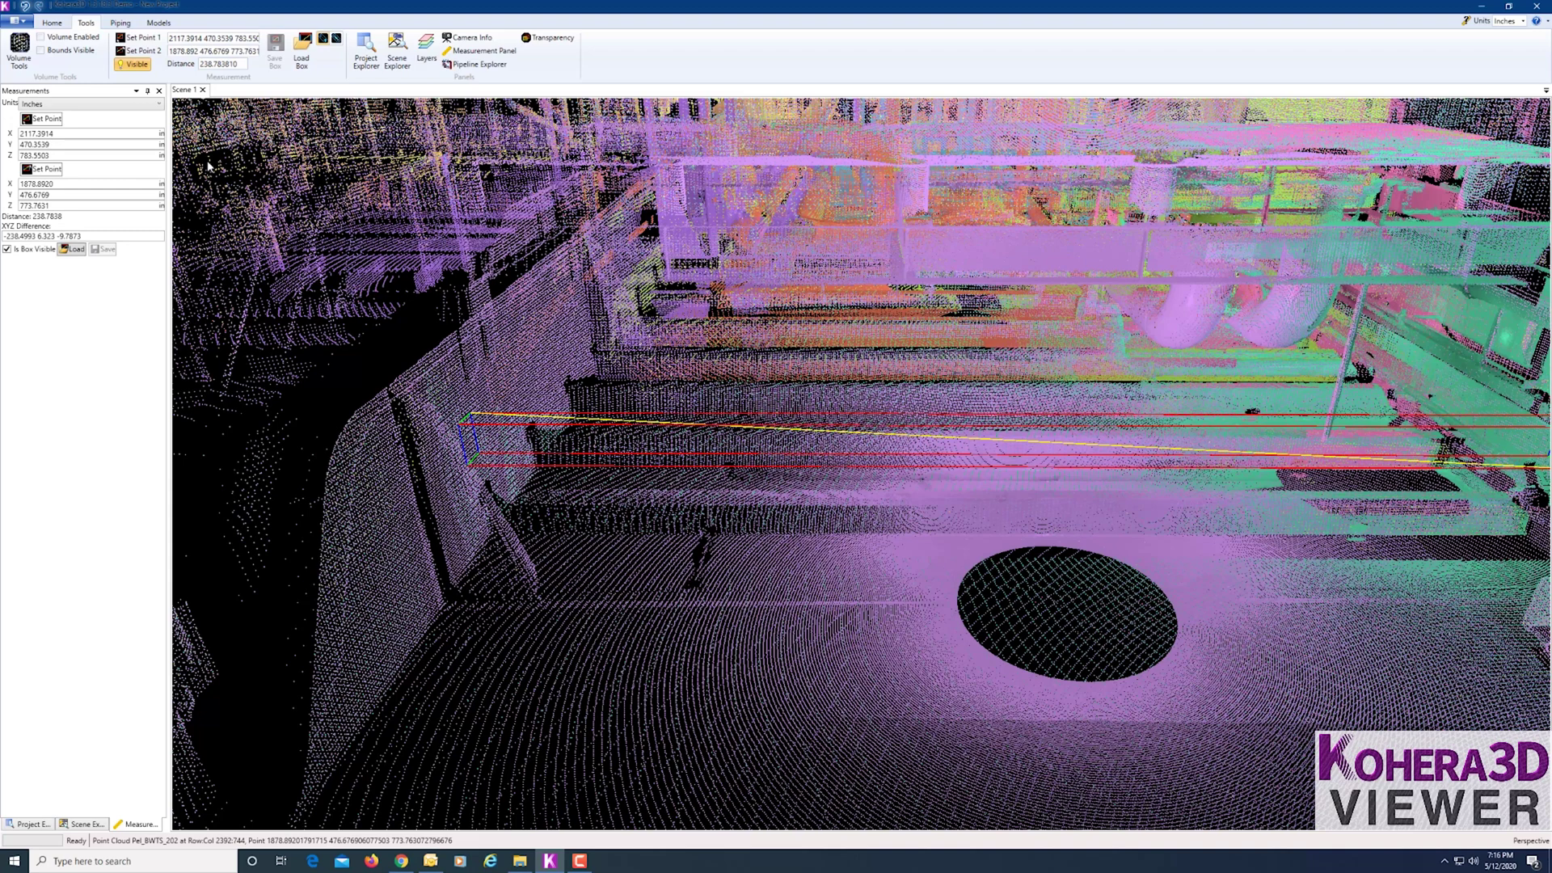
Switch the measurement units to Meters, then back to Inches.
click(158, 103)
click(157, 123)
click(158, 104)
click(105, 144)
Drag the measurement's far end to read 212.1899 inches, then hide the measure box.
click(1171, 630)
scroll(1156, 621, down, 4)
middle_drag(1126, 623, 1026, 638)
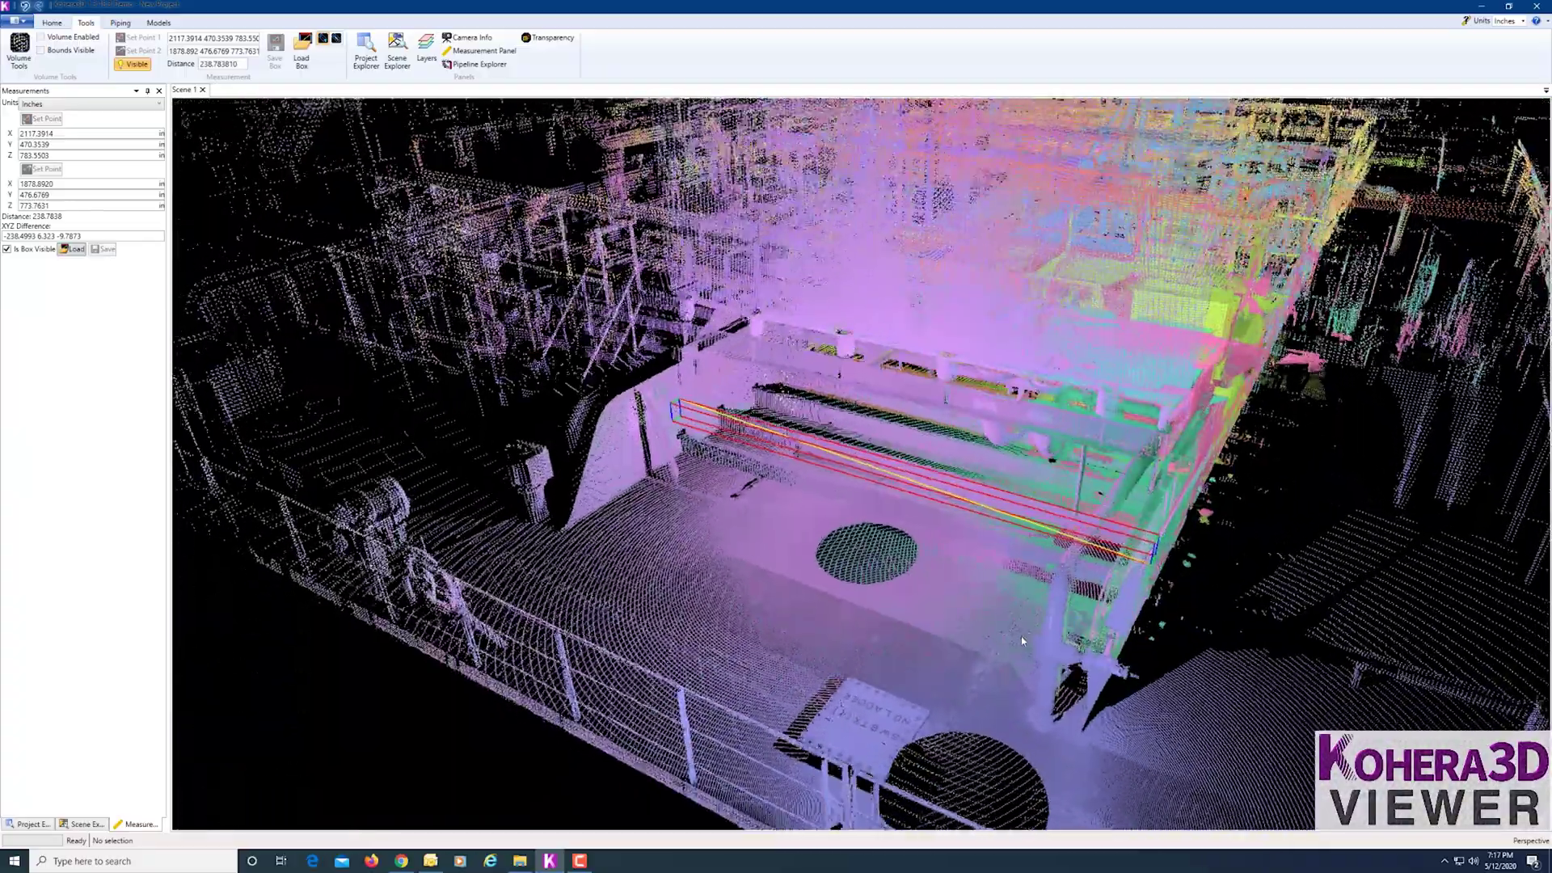
scroll(1025, 639, up, 3)
click(944, 523)
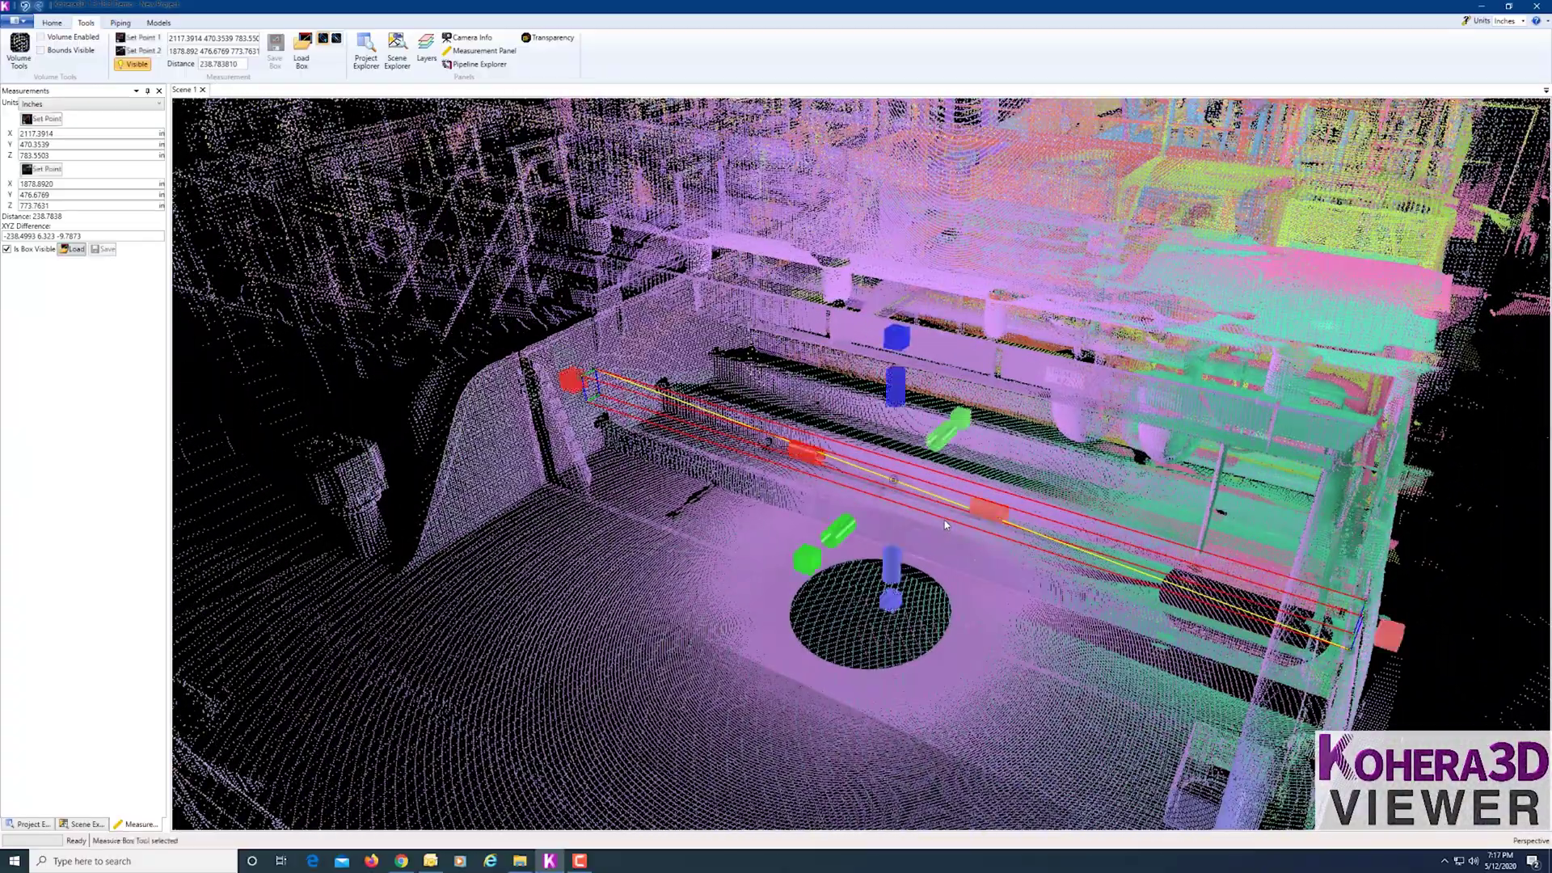
mouse_move(944, 524)
mouse_down()
mouse_move(992, 642)
mouse_move(1034, 526)
mouse_move(1296, 540)
mouse_move(857, 487)
mouse_move(1083, 527)
mouse_move(917, 518)
mouse_move(962, 527)
mouse_up()
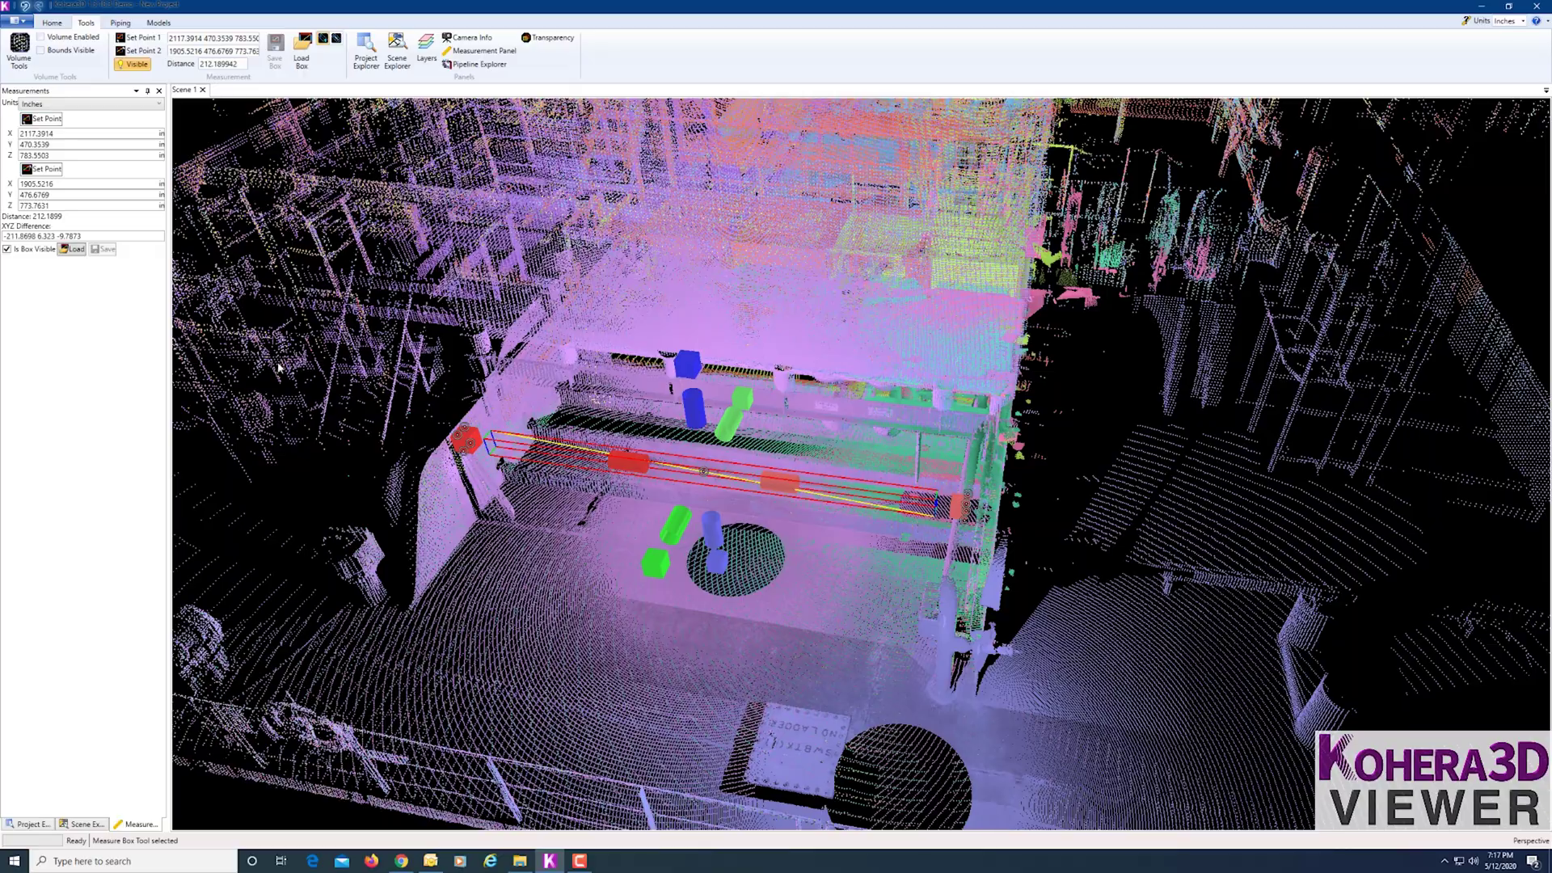
click(131, 64)
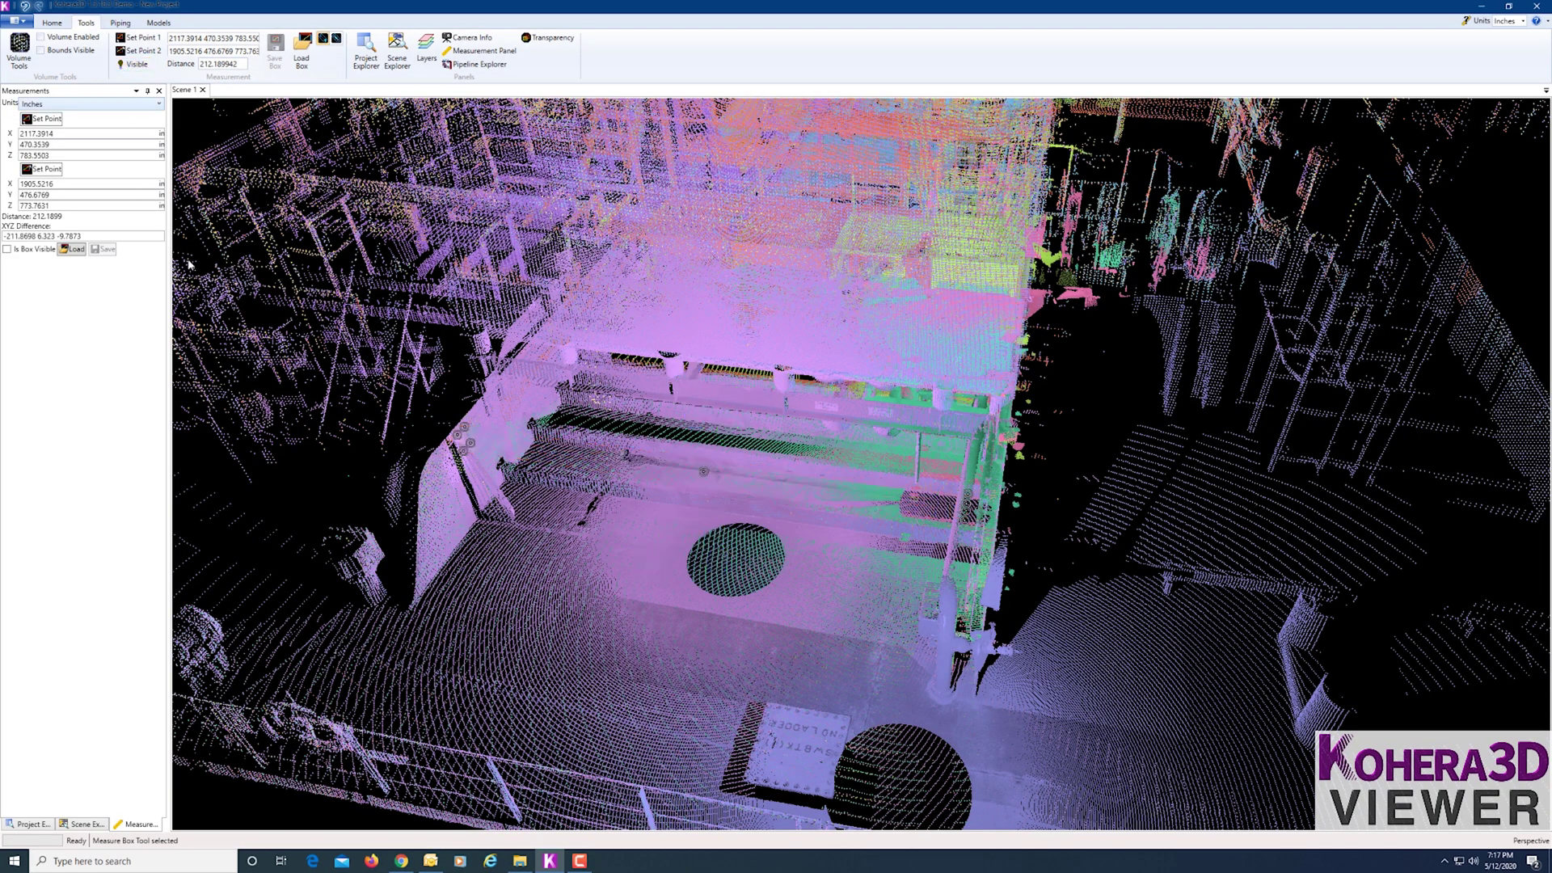
drag(643, 564, 637, 481)
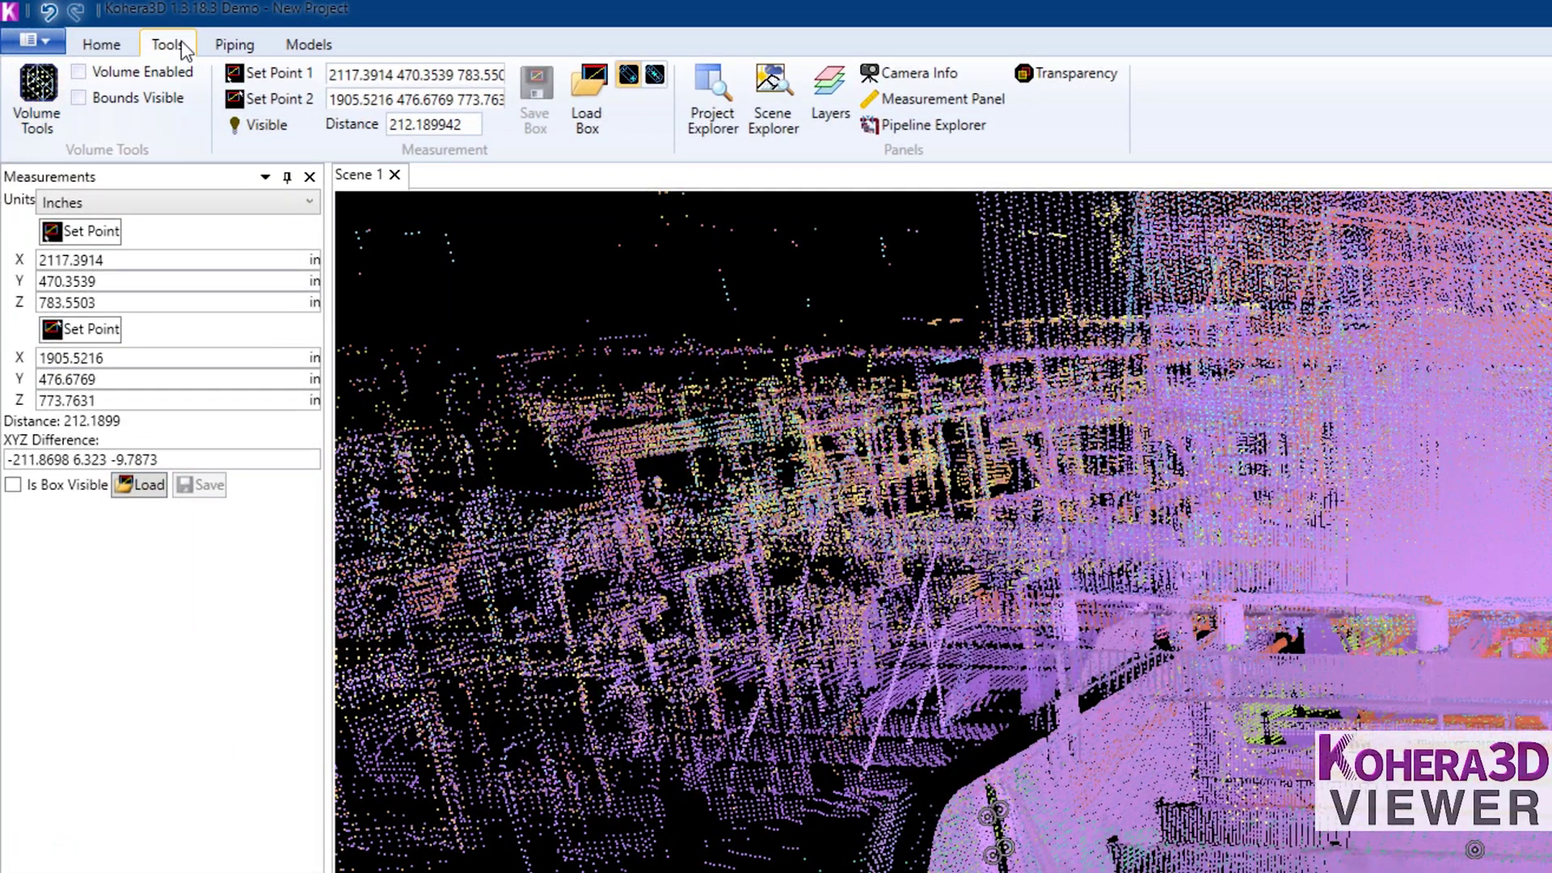
In Volume Tools, set the box's Point 1 and Point 2 from picked cloud points.
click(37, 101)
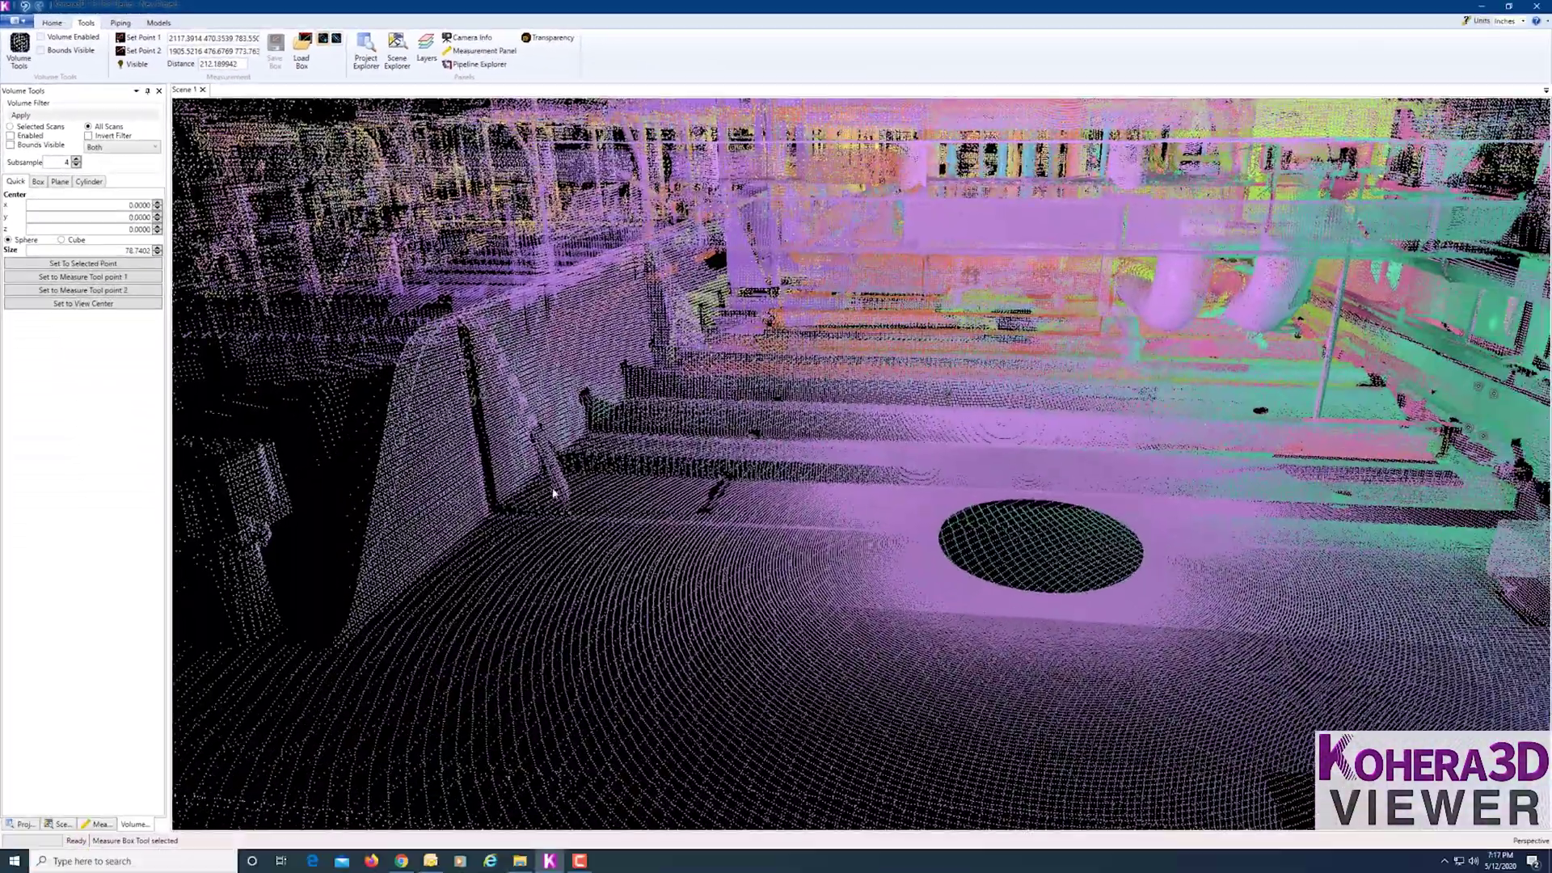
middle_drag(554, 493, 507, 545)
click(396, 619)
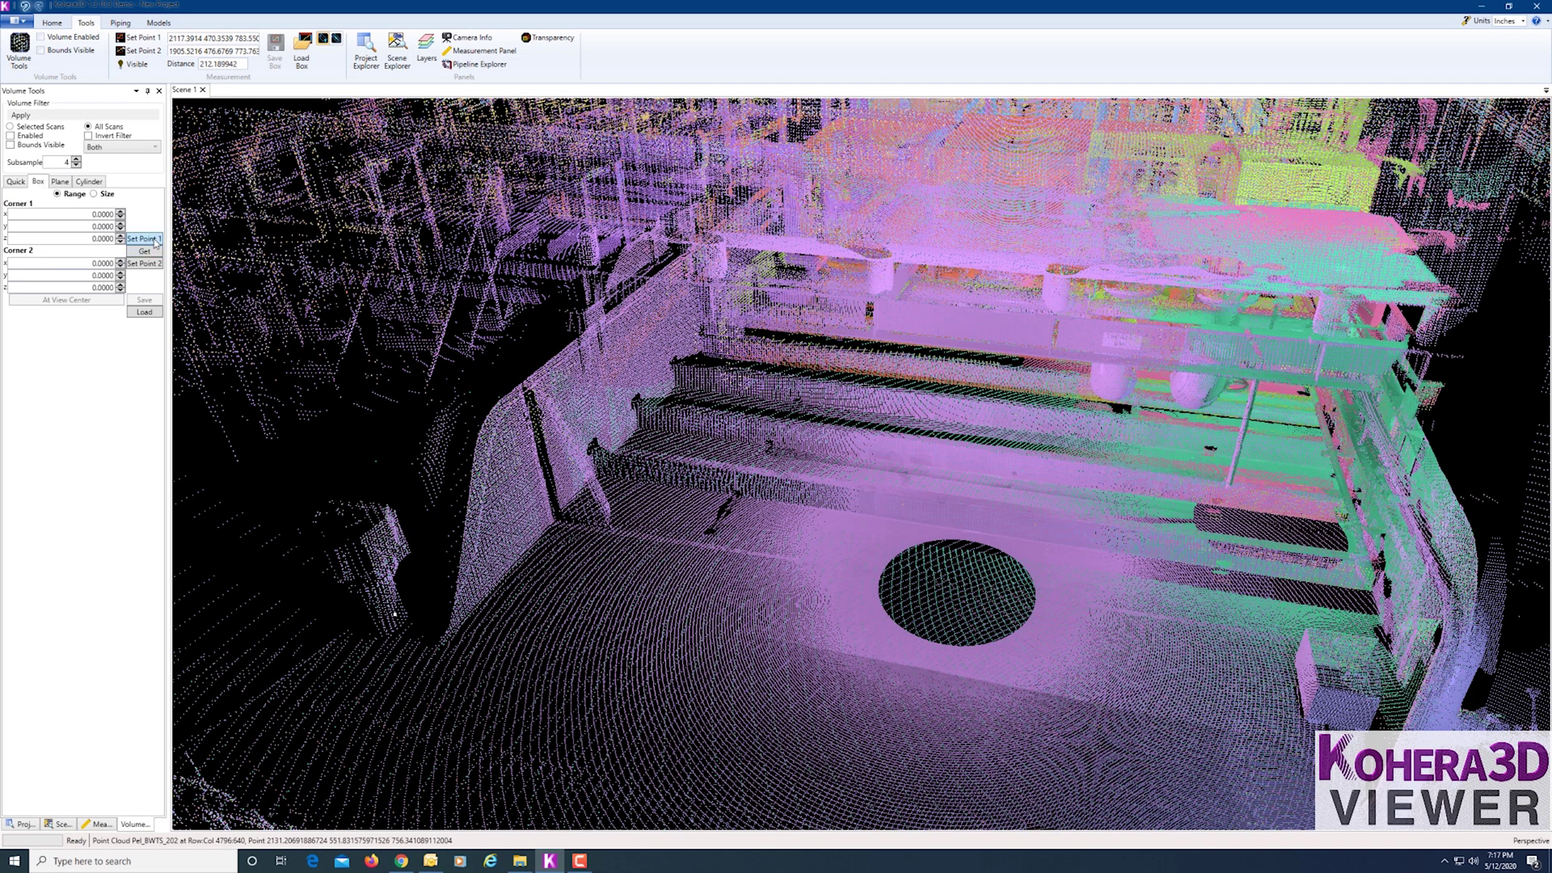
click(151, 240)
scroll(1028, 441, down, 10)
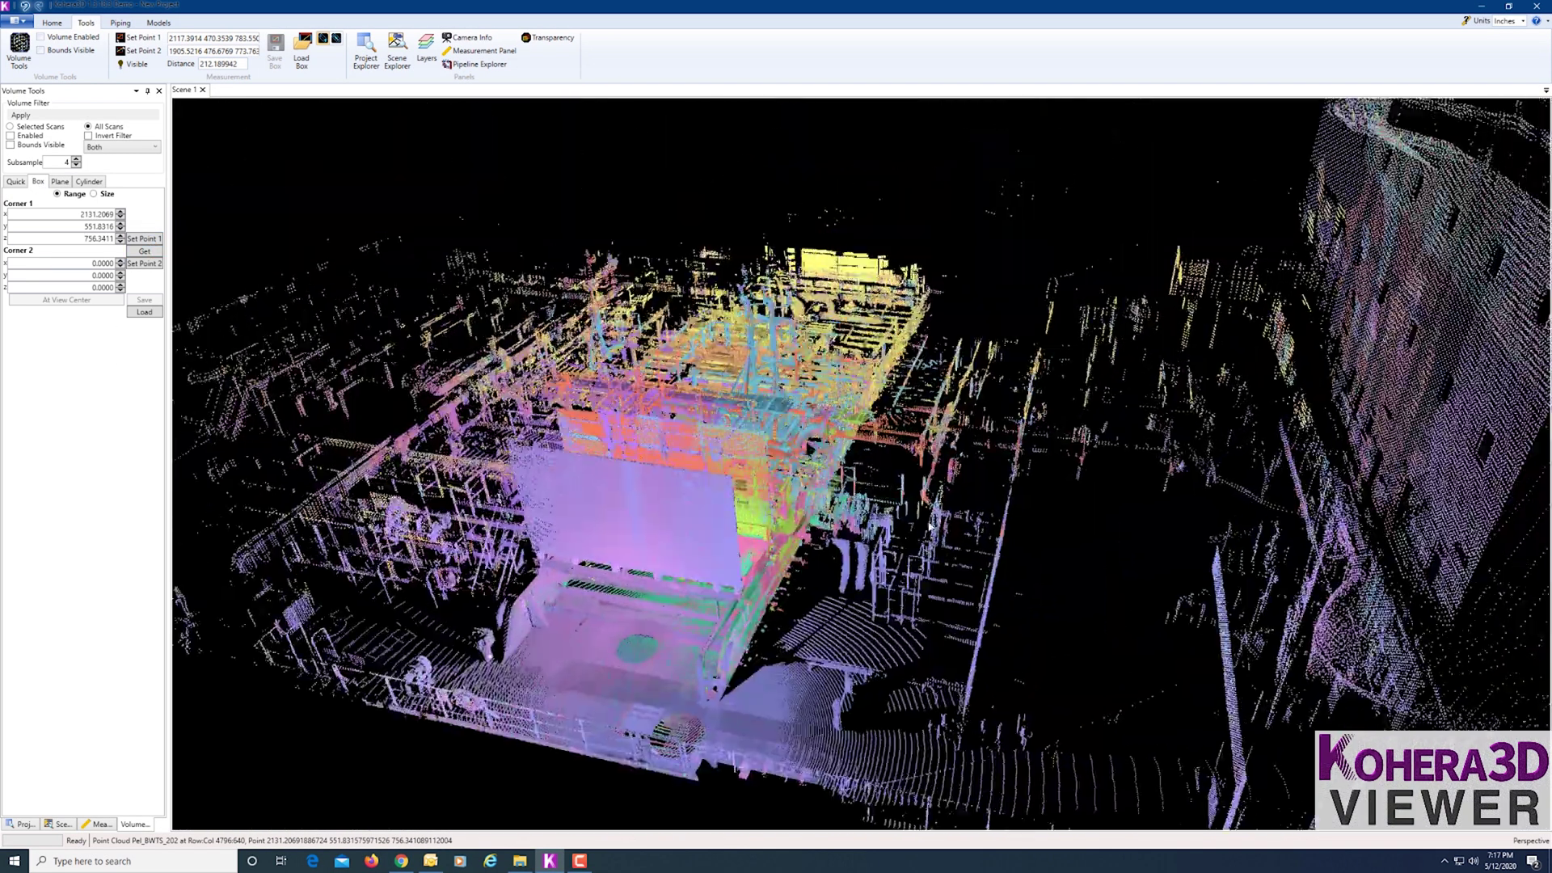
scroll(942, 574, up, 5)
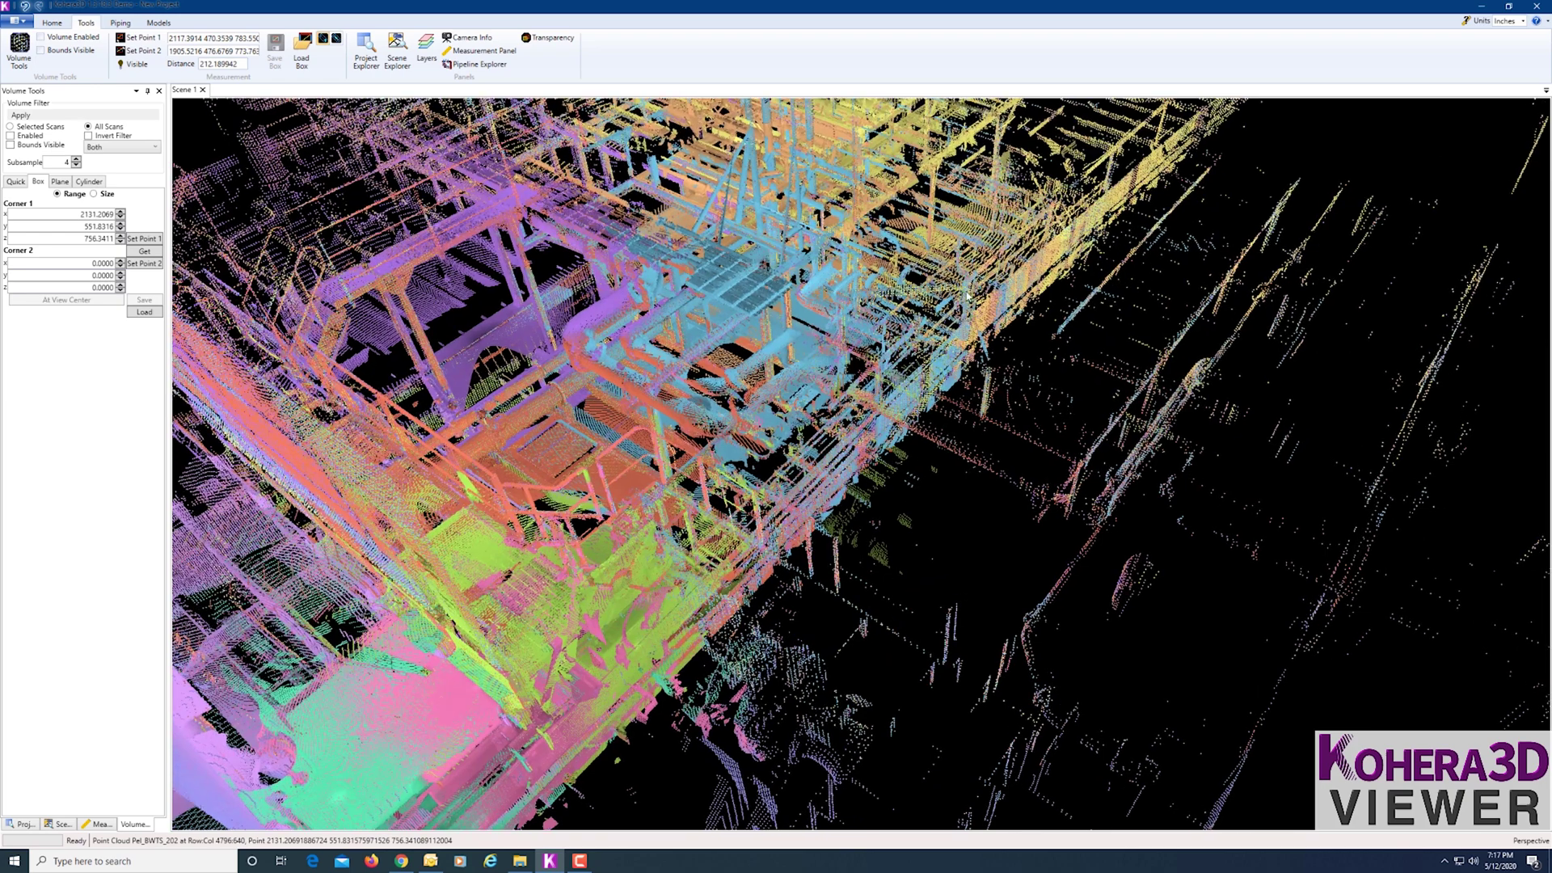
click(151, 264)
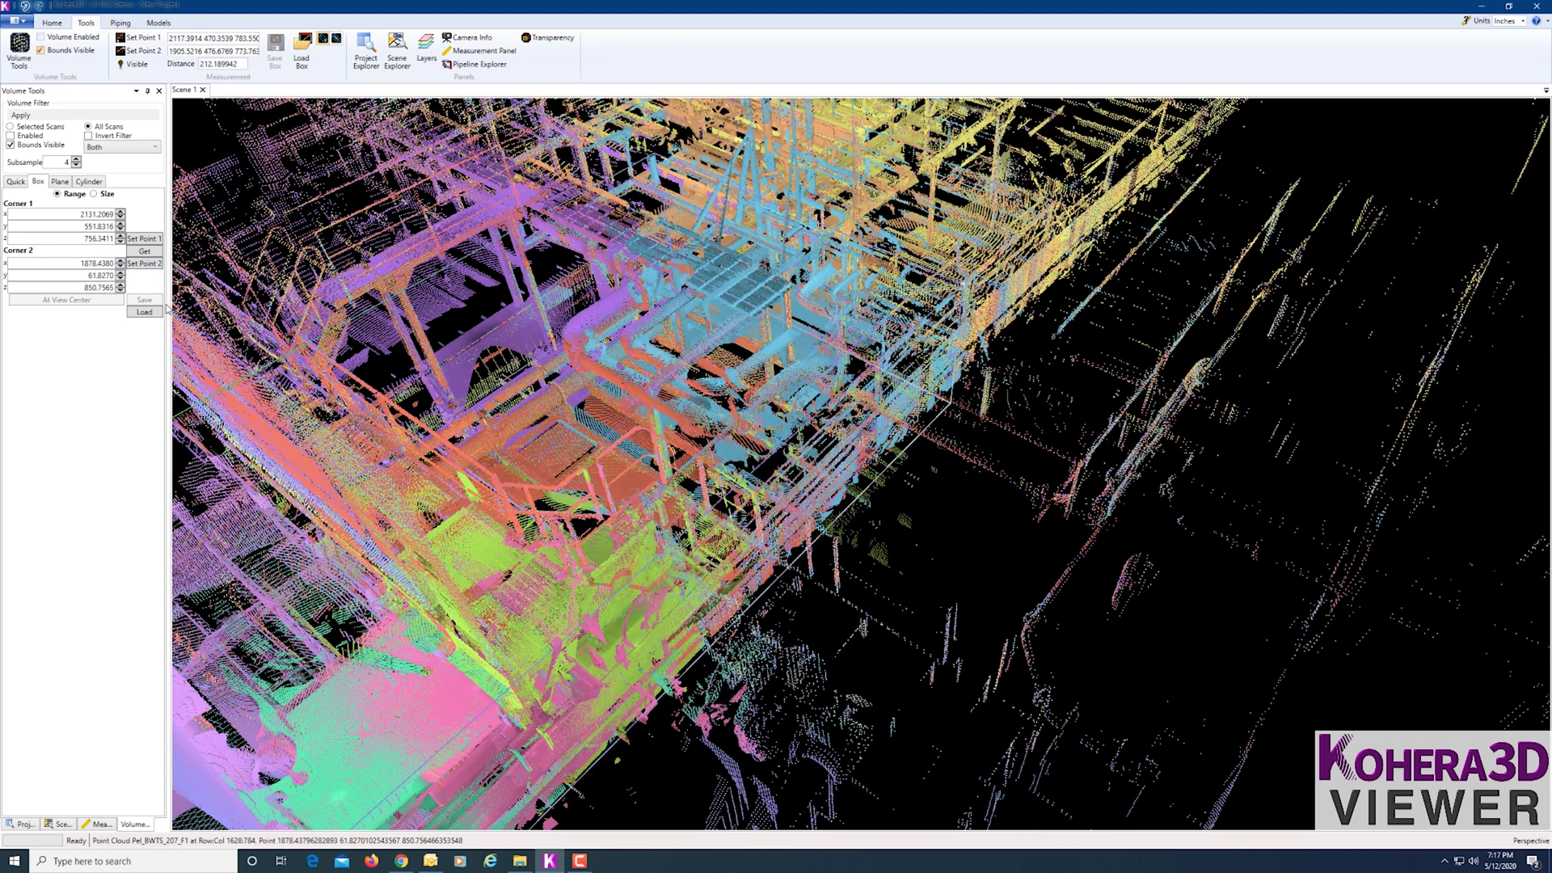
scroll(686, 457, down, 5)
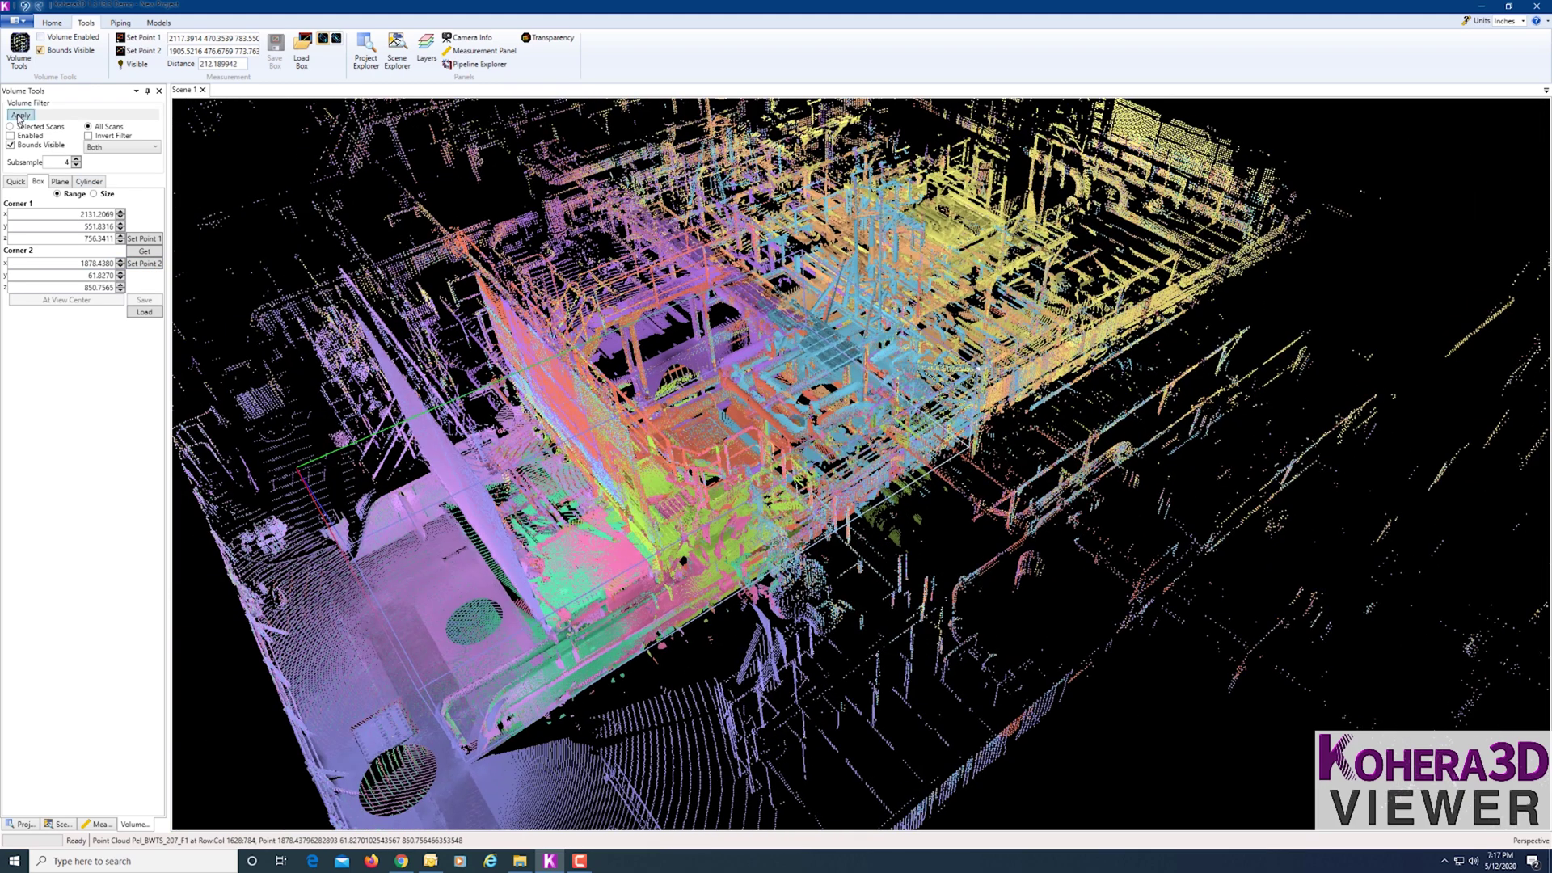
Enable the filter and resize the box: z 703.1670–901.2350, y -28.0804, x 1830.7629–2206.8045.
key(v)
middle_drag(564, 543, 768, 351)
drag(768, 350, 419, 338)
click(408, 327)
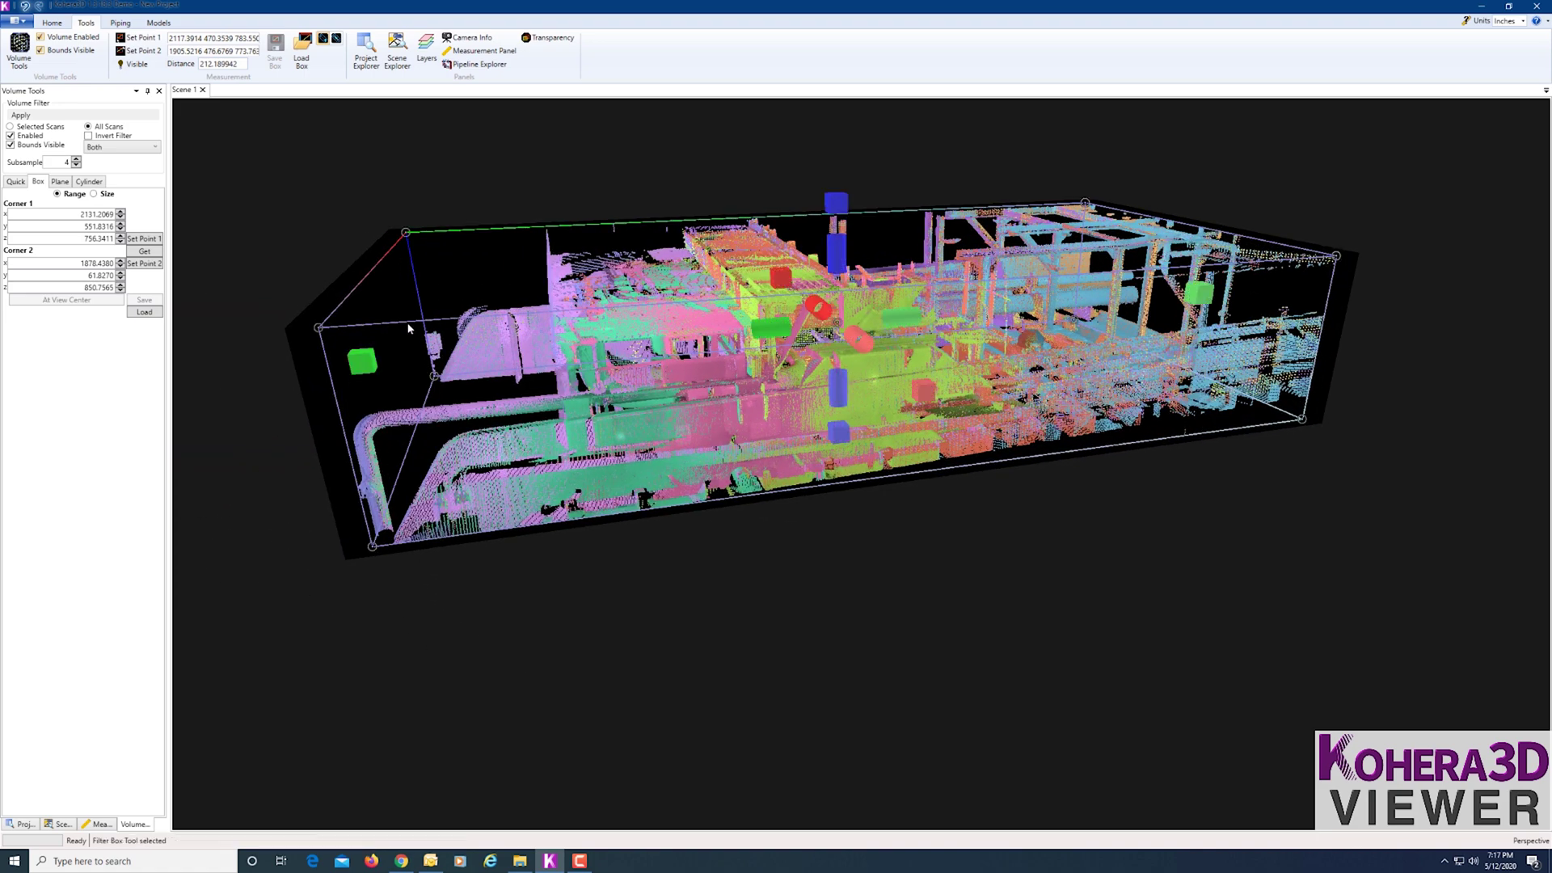
scroll(749, 398, down, 3)
drag(868, 278, 865, 231)
drag(866, 456, 861, 509)
drag(1120, 379, 1212, 378)
middle_drag(873, 485, 1098, 466)
drag(923, 398, 975, 395)
drag(635, 386, 565, 383)
Apply the volume filter and hide the box bounds outline.
click(21, 116)
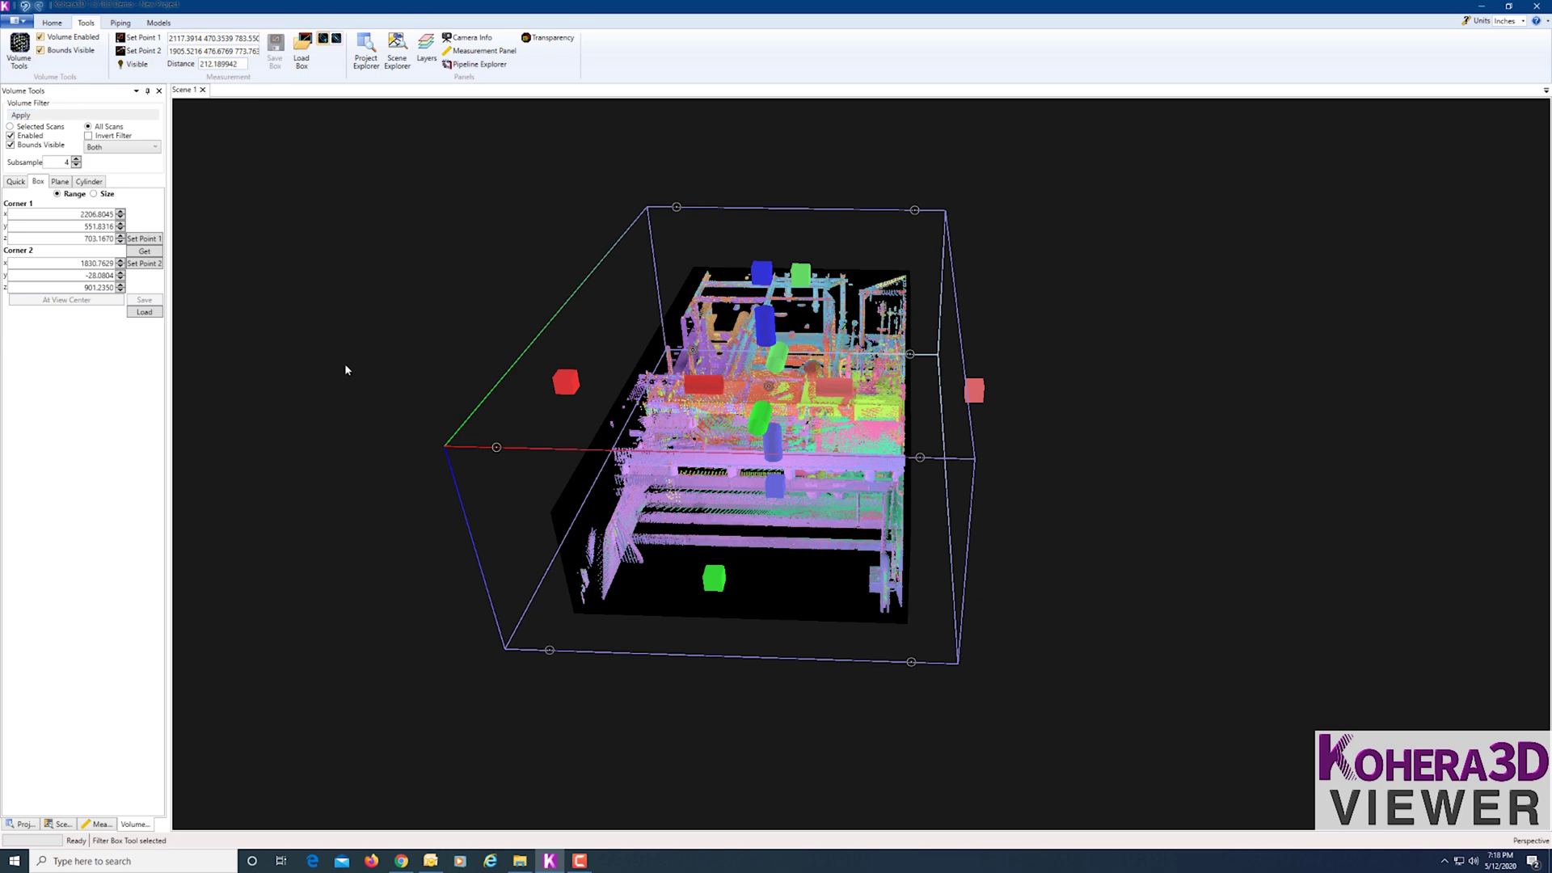
click(853, 439)
drag(854, 439, 436, 348)
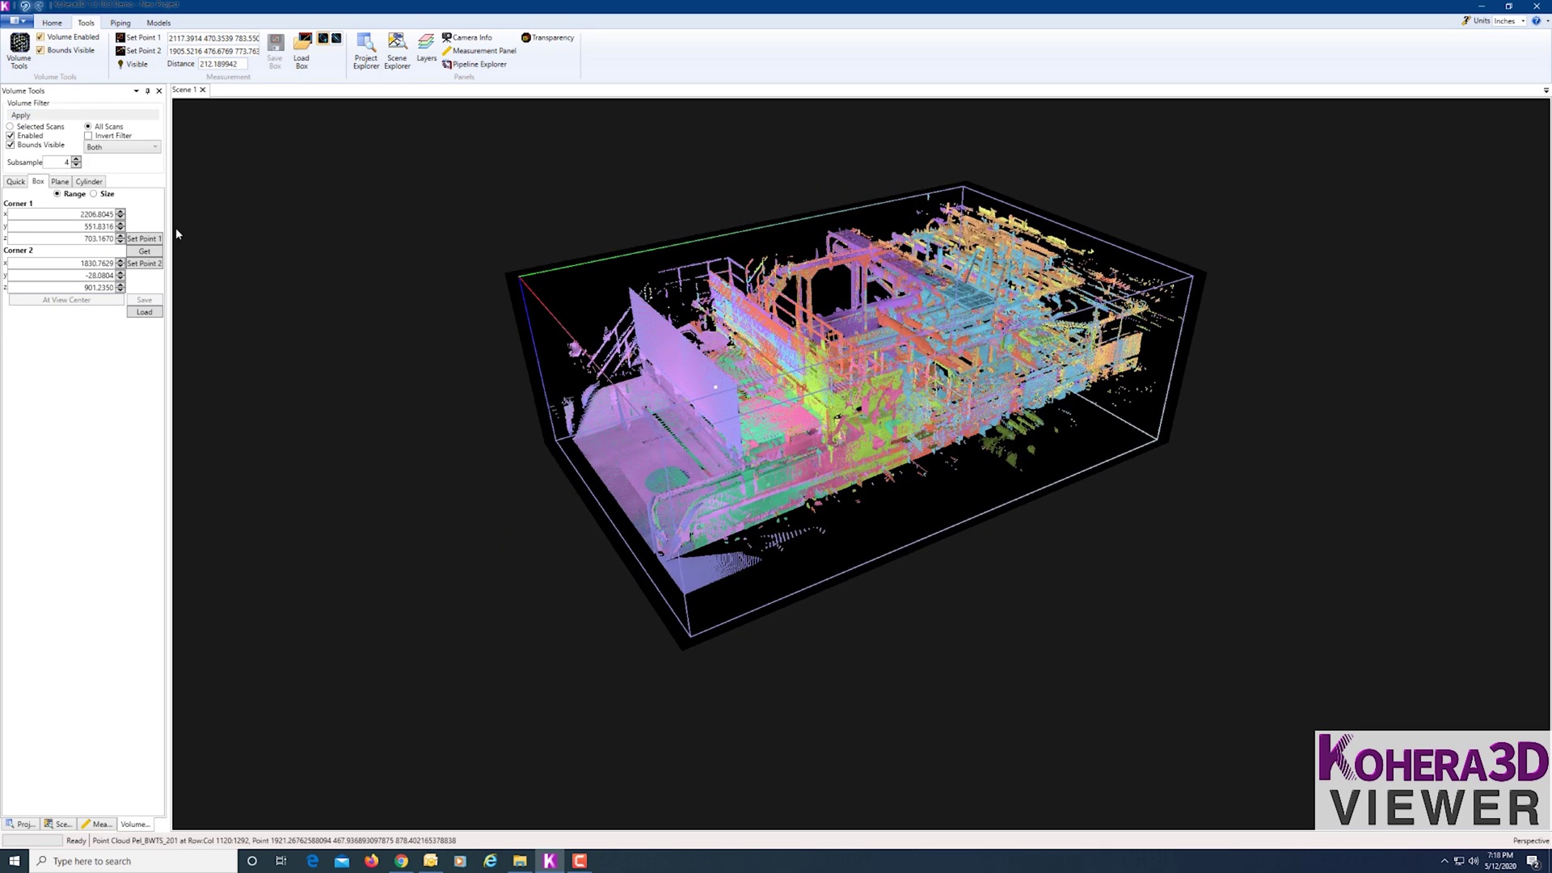
click(11, 145)
drag(852, 633, 1096, 297)
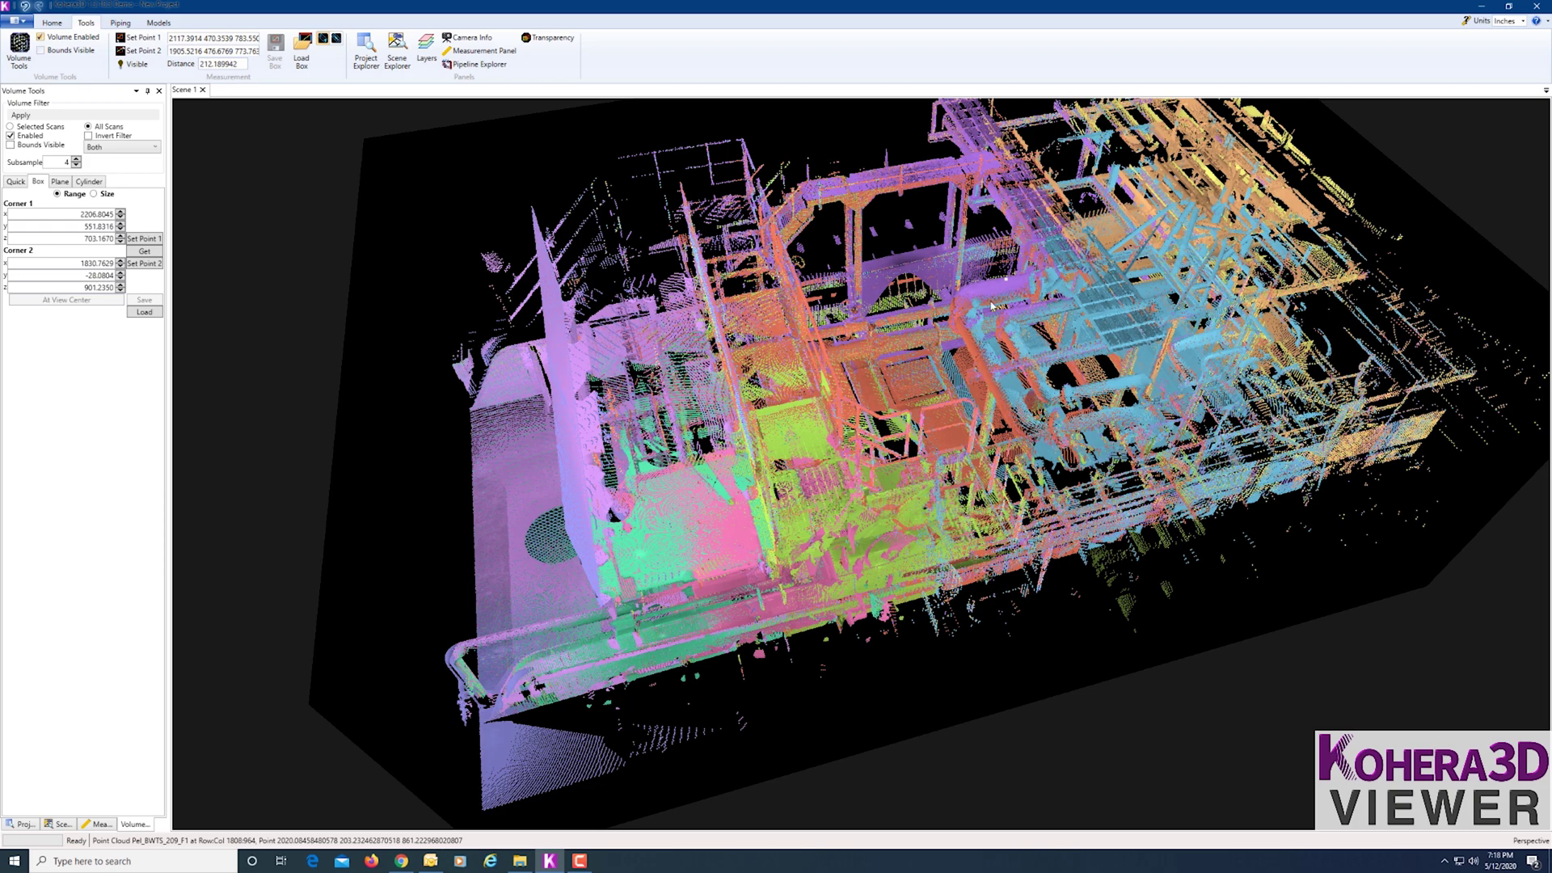
Centre the camera on the clipped cloud with C and the Home tab's Center, then orbit around it.
key(c)
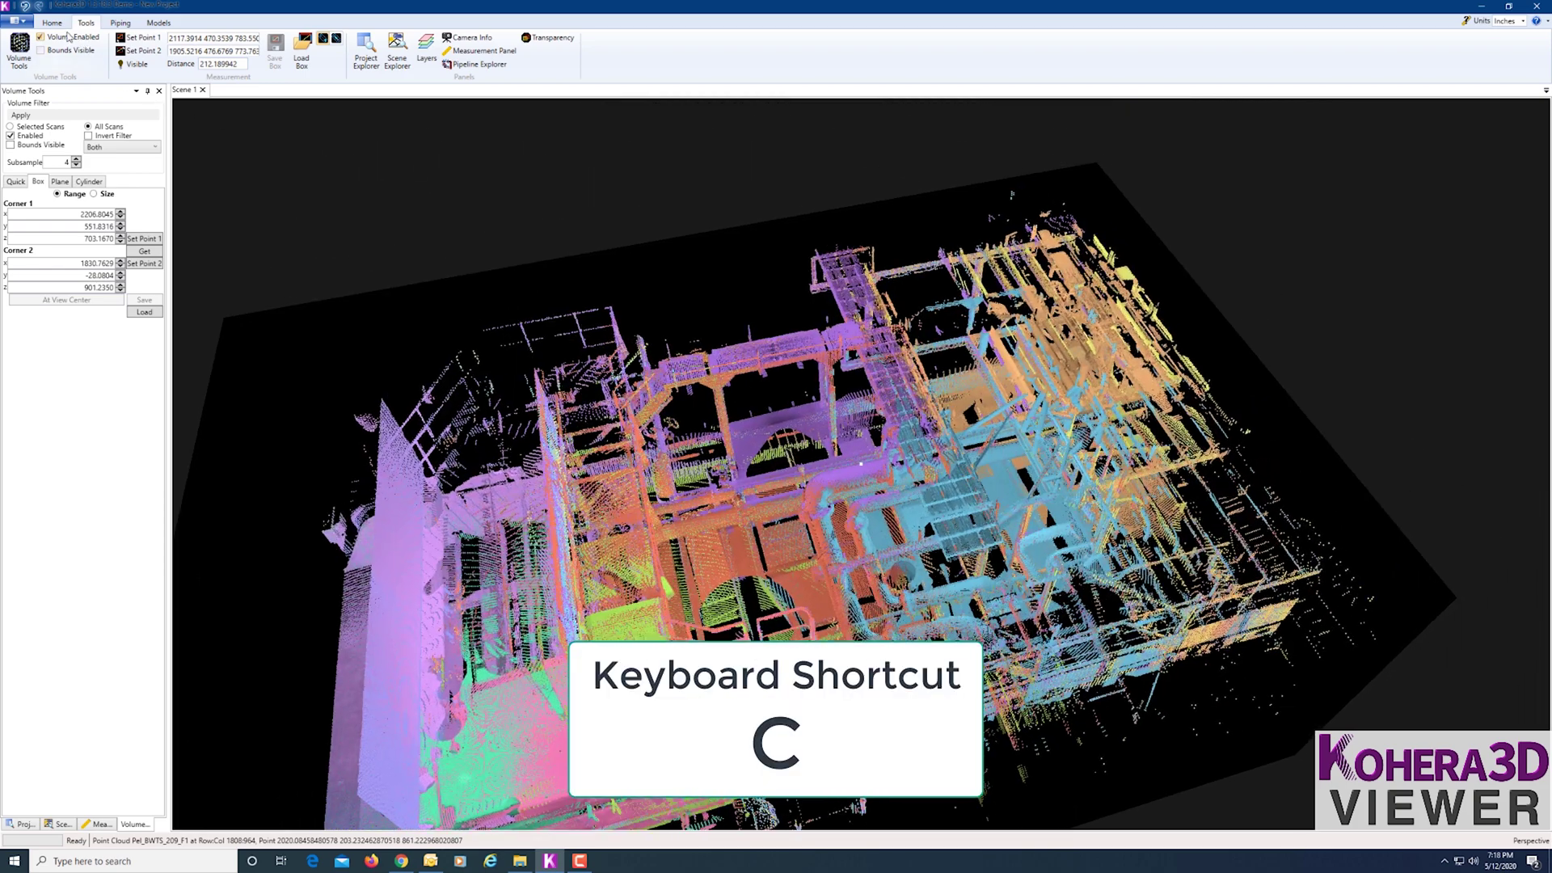
click(51, 23)
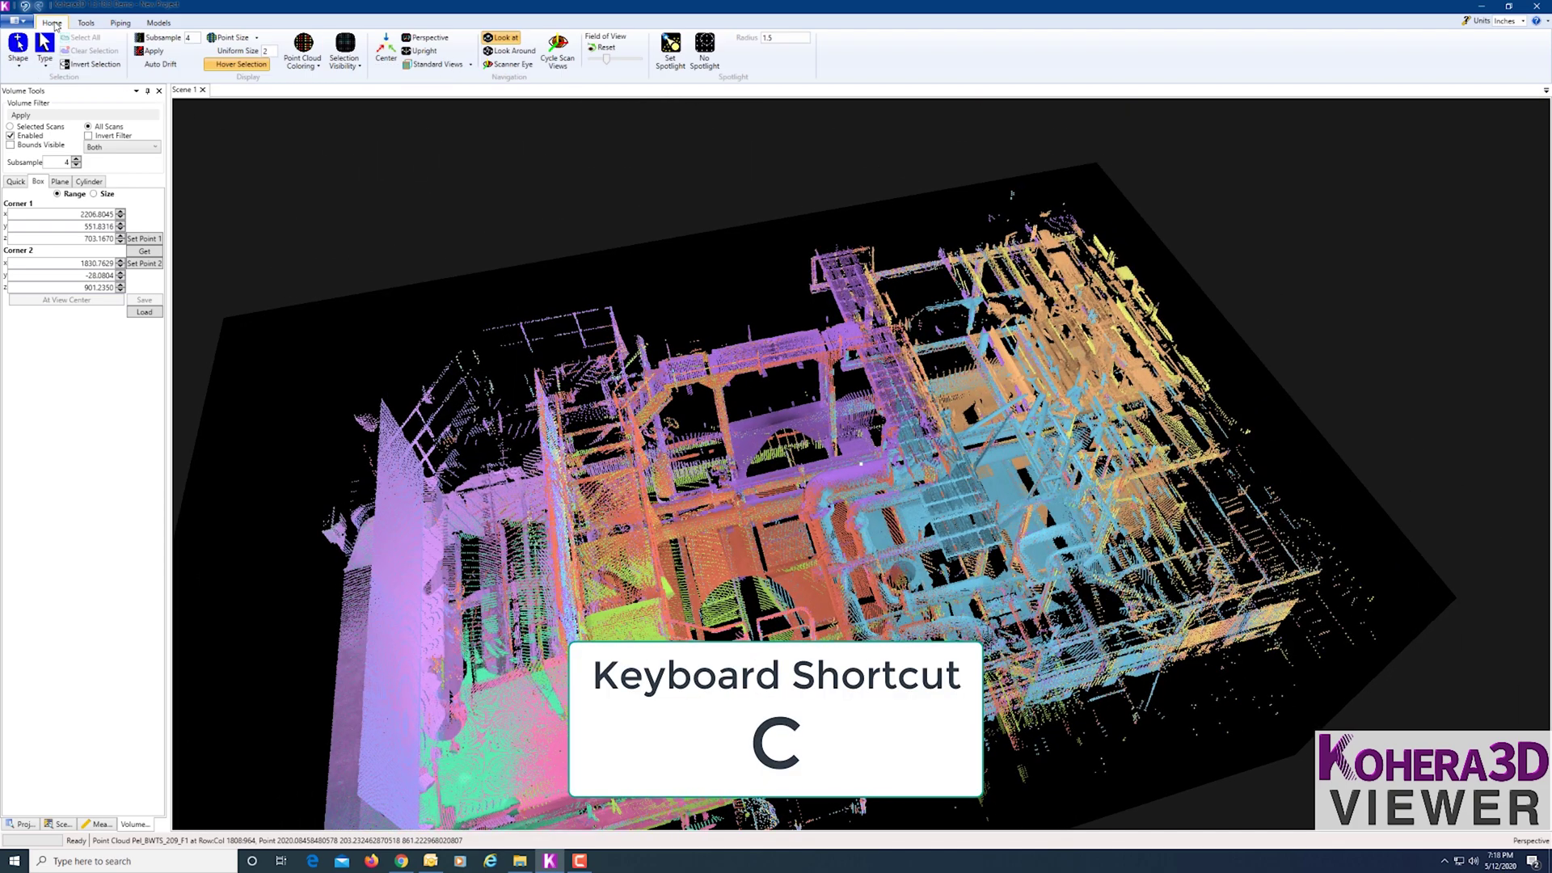
click(384, 53)
middle_drag(695, 493, 821, 568)
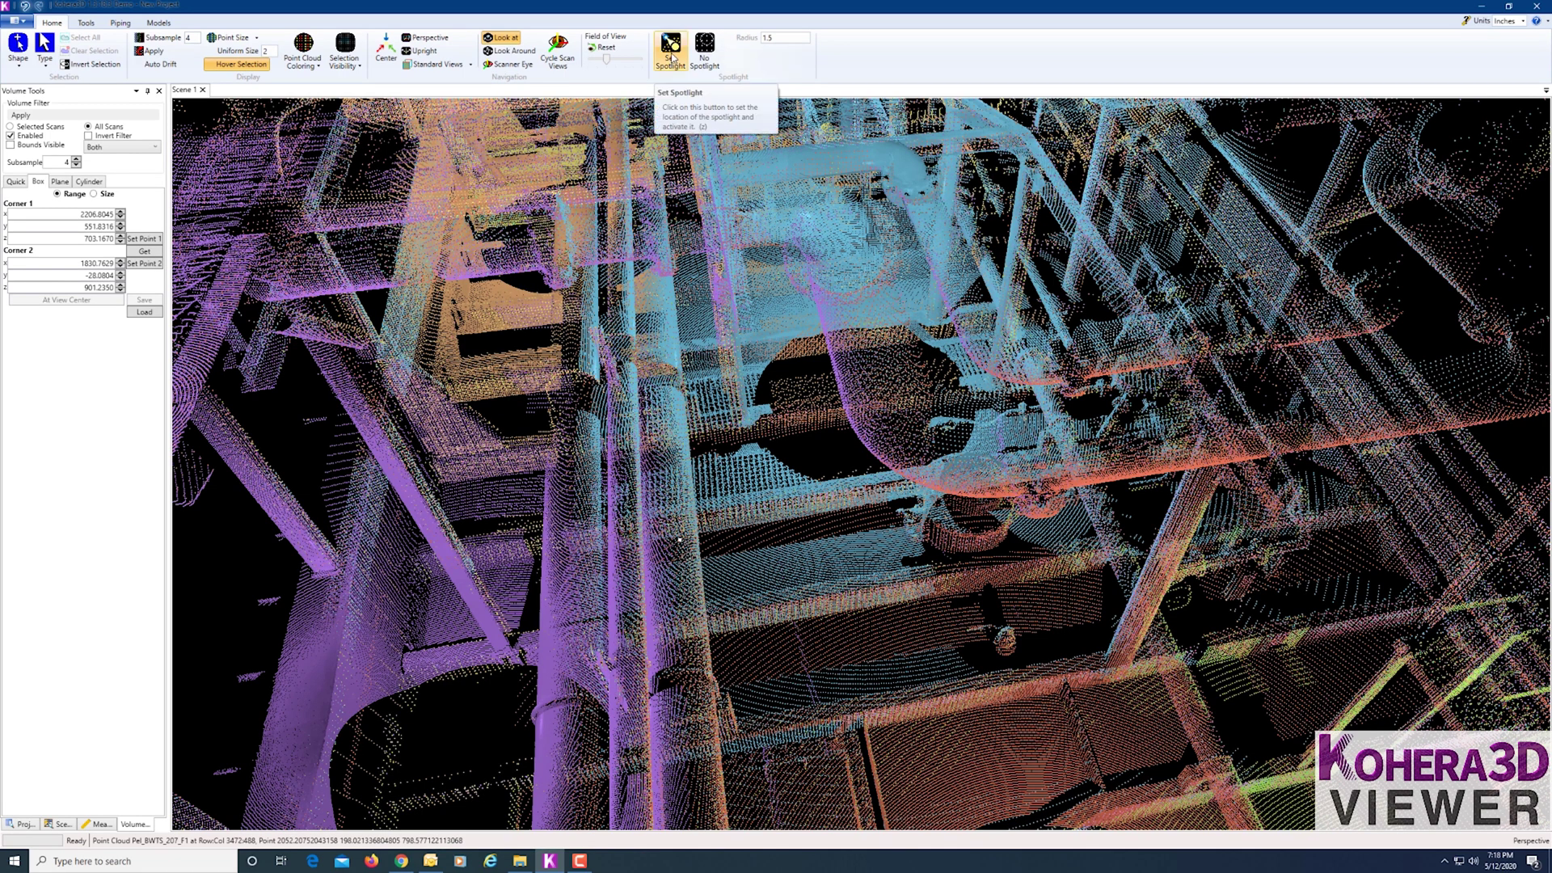
Place a 1.5-radius spotlight on the pipes and orbit around the lit area.
key(z)
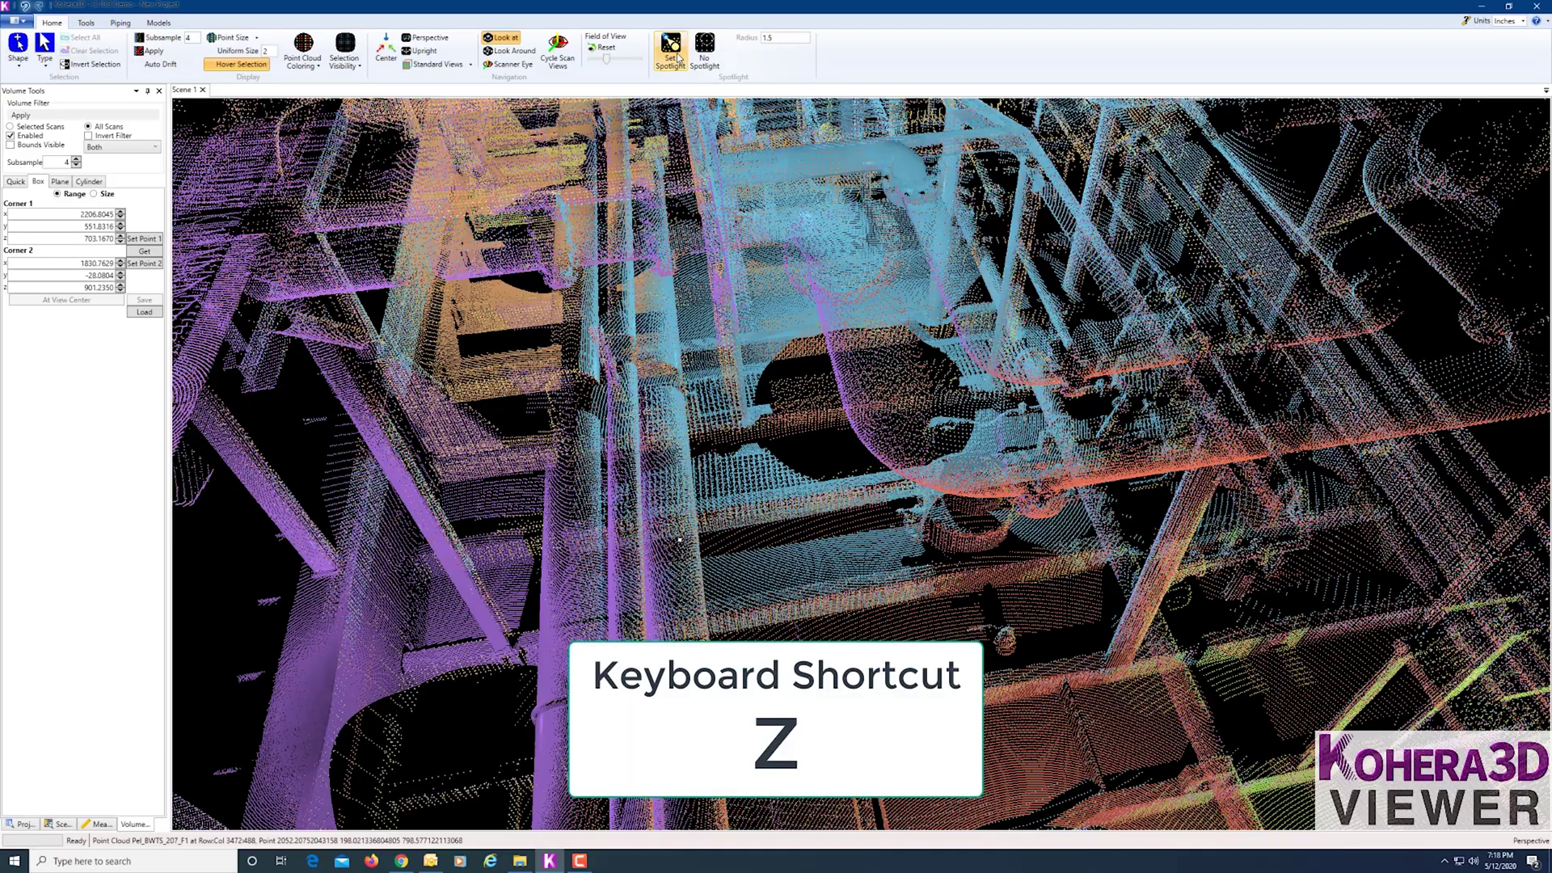
click(806, 453)
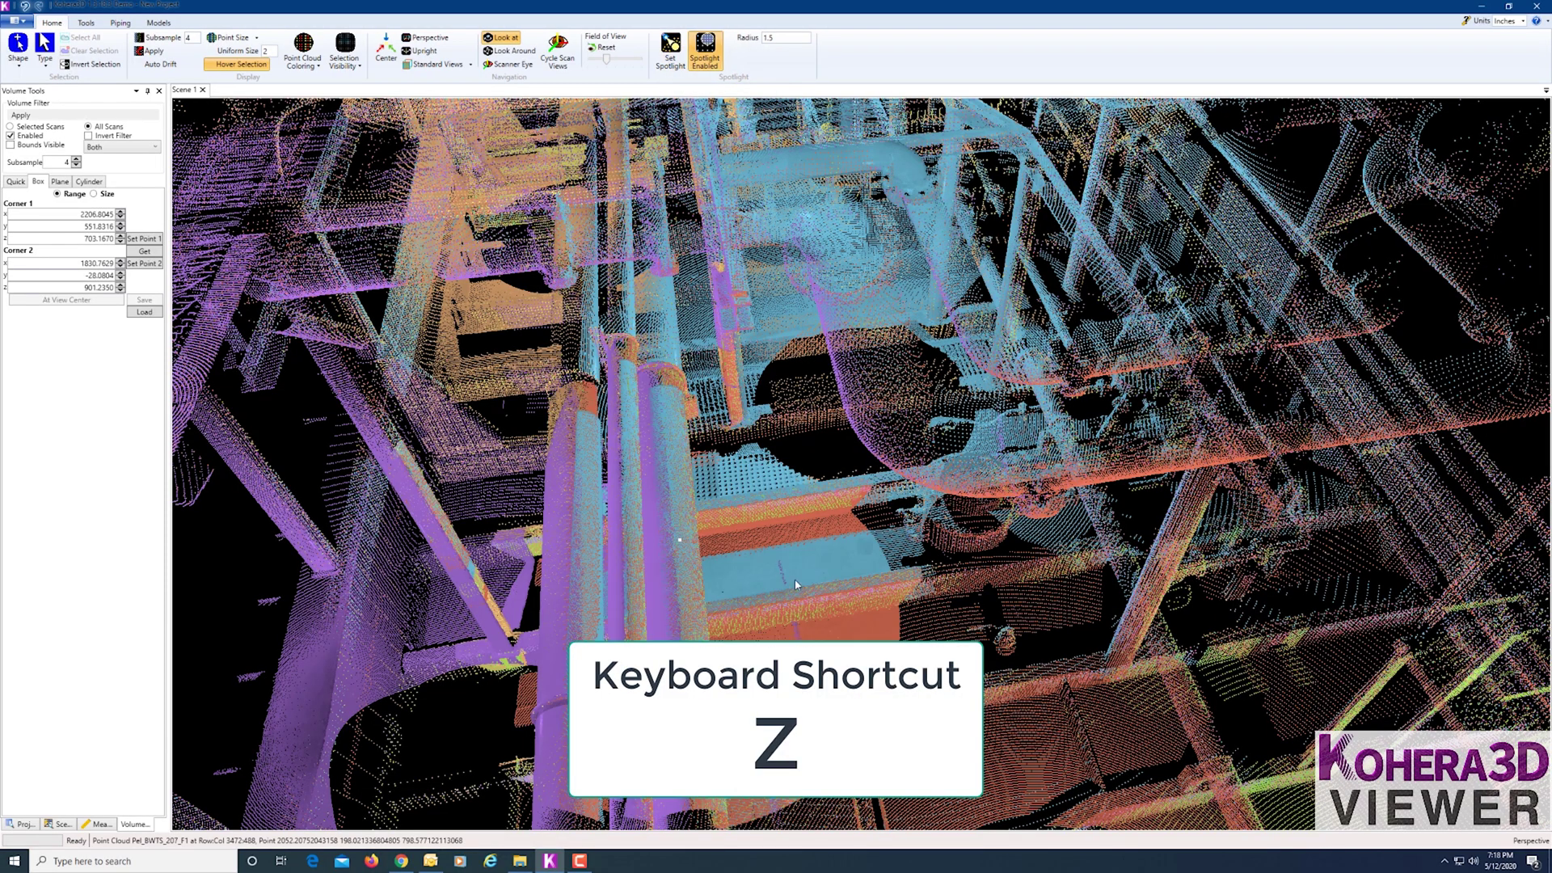
middle_drag(774, 657, 1112, 621)
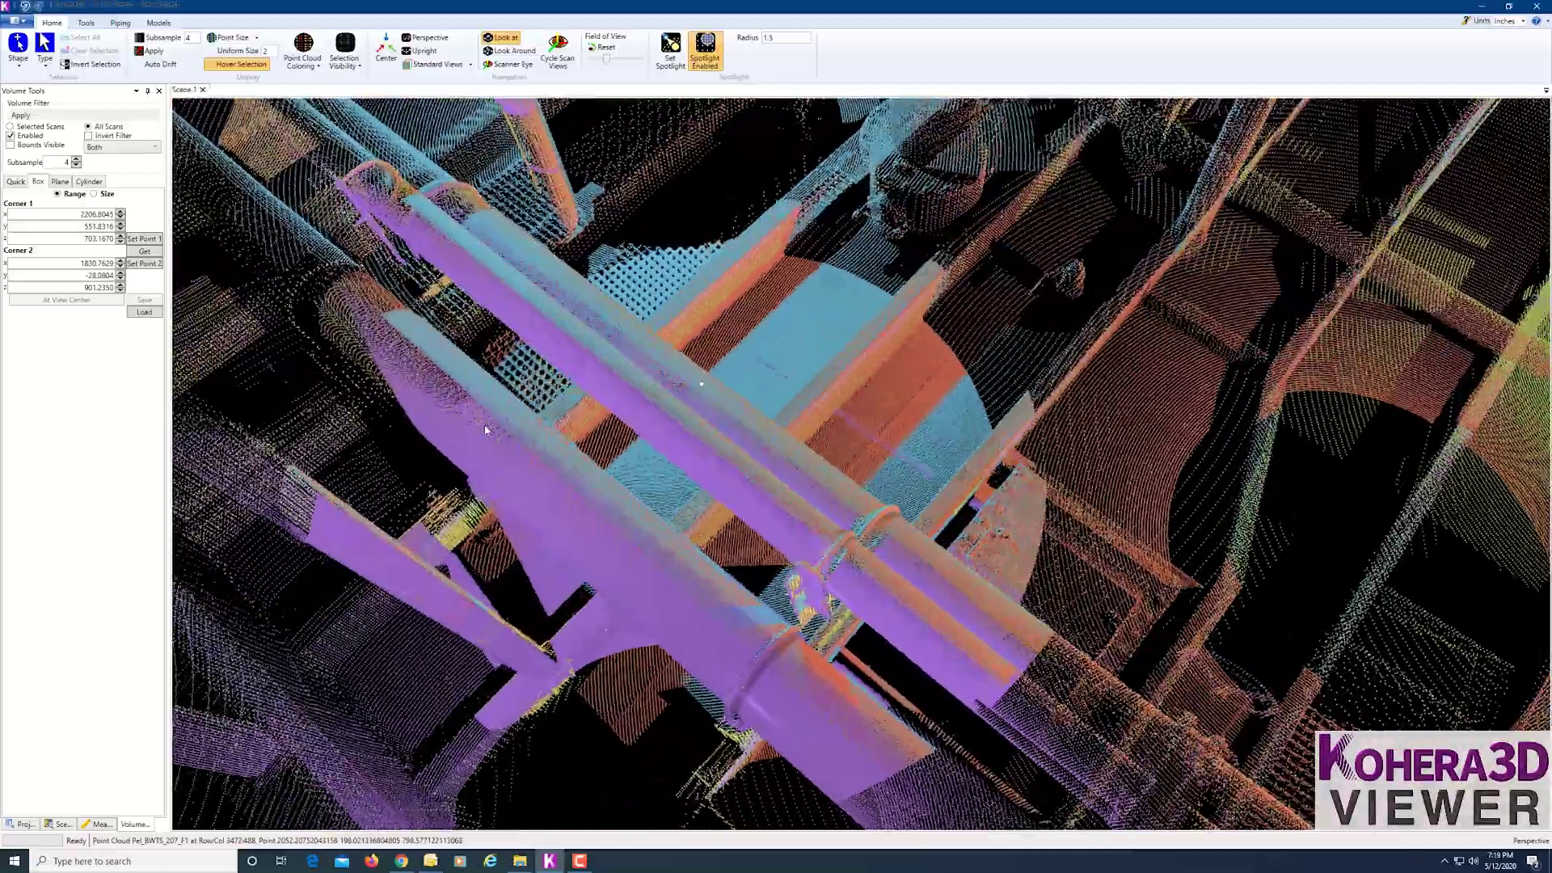
scroll(870, 475, down, 3)
middle_drag(870, 476, 401, 413)
drag(785, 547, 804, 467)
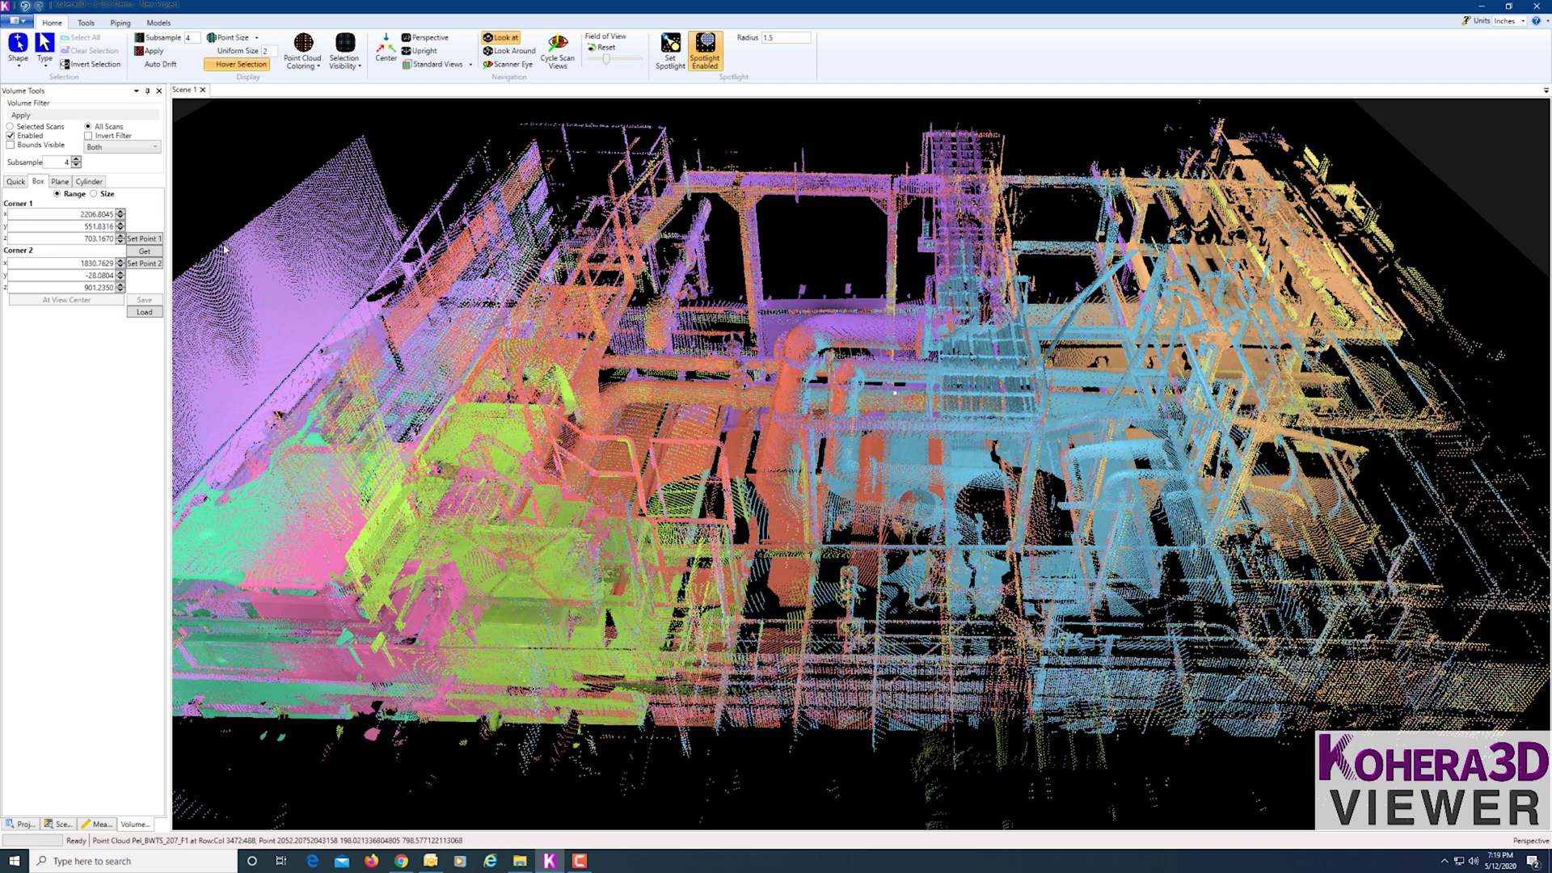
In the scans list, hide every scan except Pel_BWTS_201.
click(86, 23)
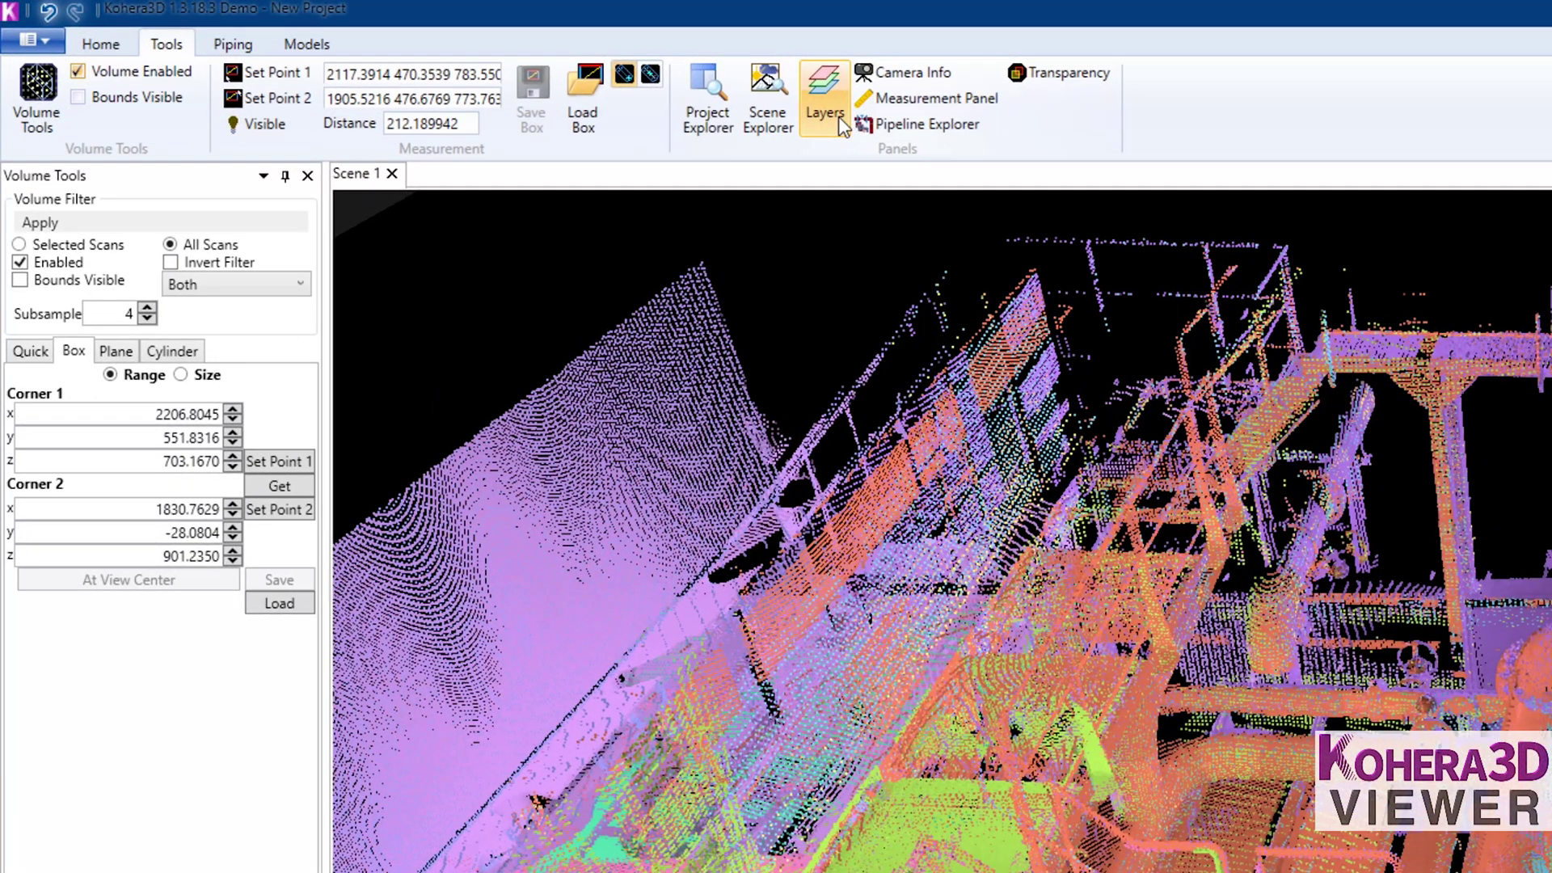
click(768, 100)
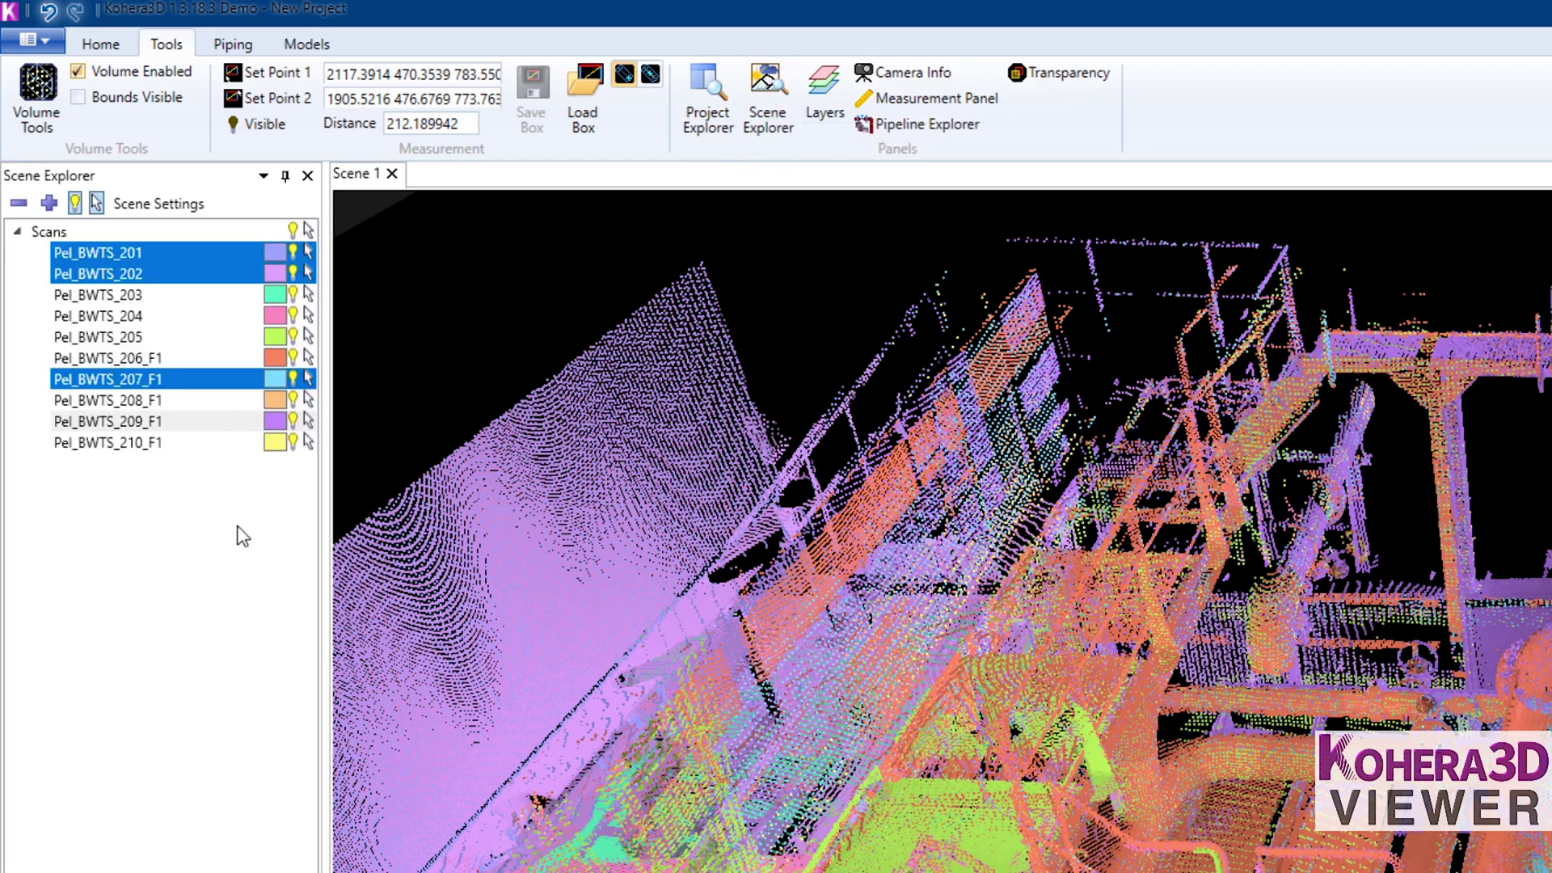
click(638, 710)
click(139, 254)
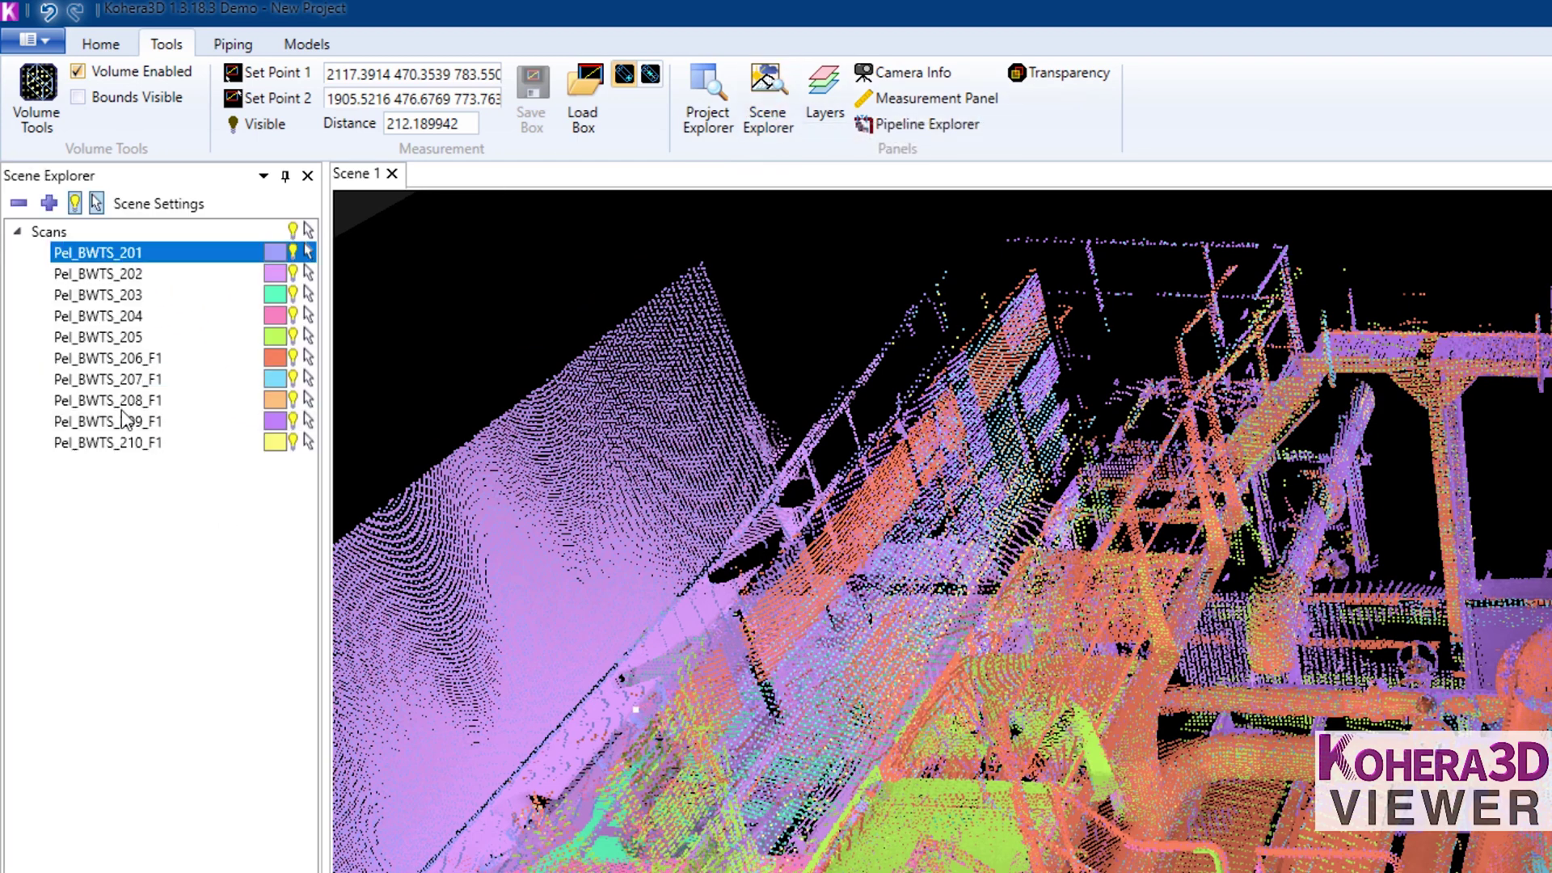
shift+click(125, 421)
click(293, 421)
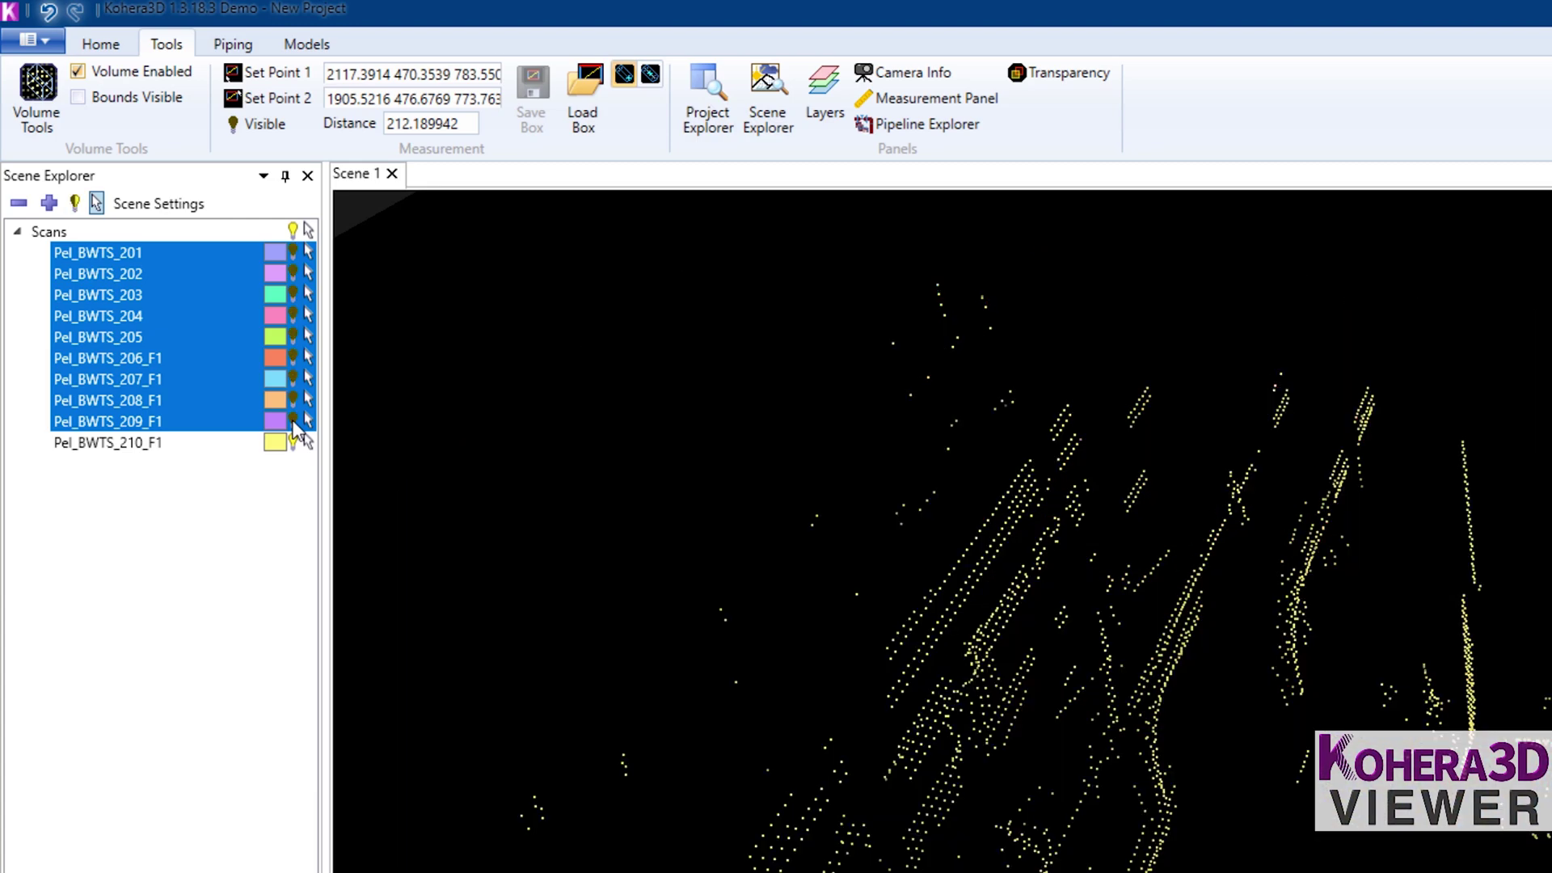
click(293, 422)
click(146, 445)
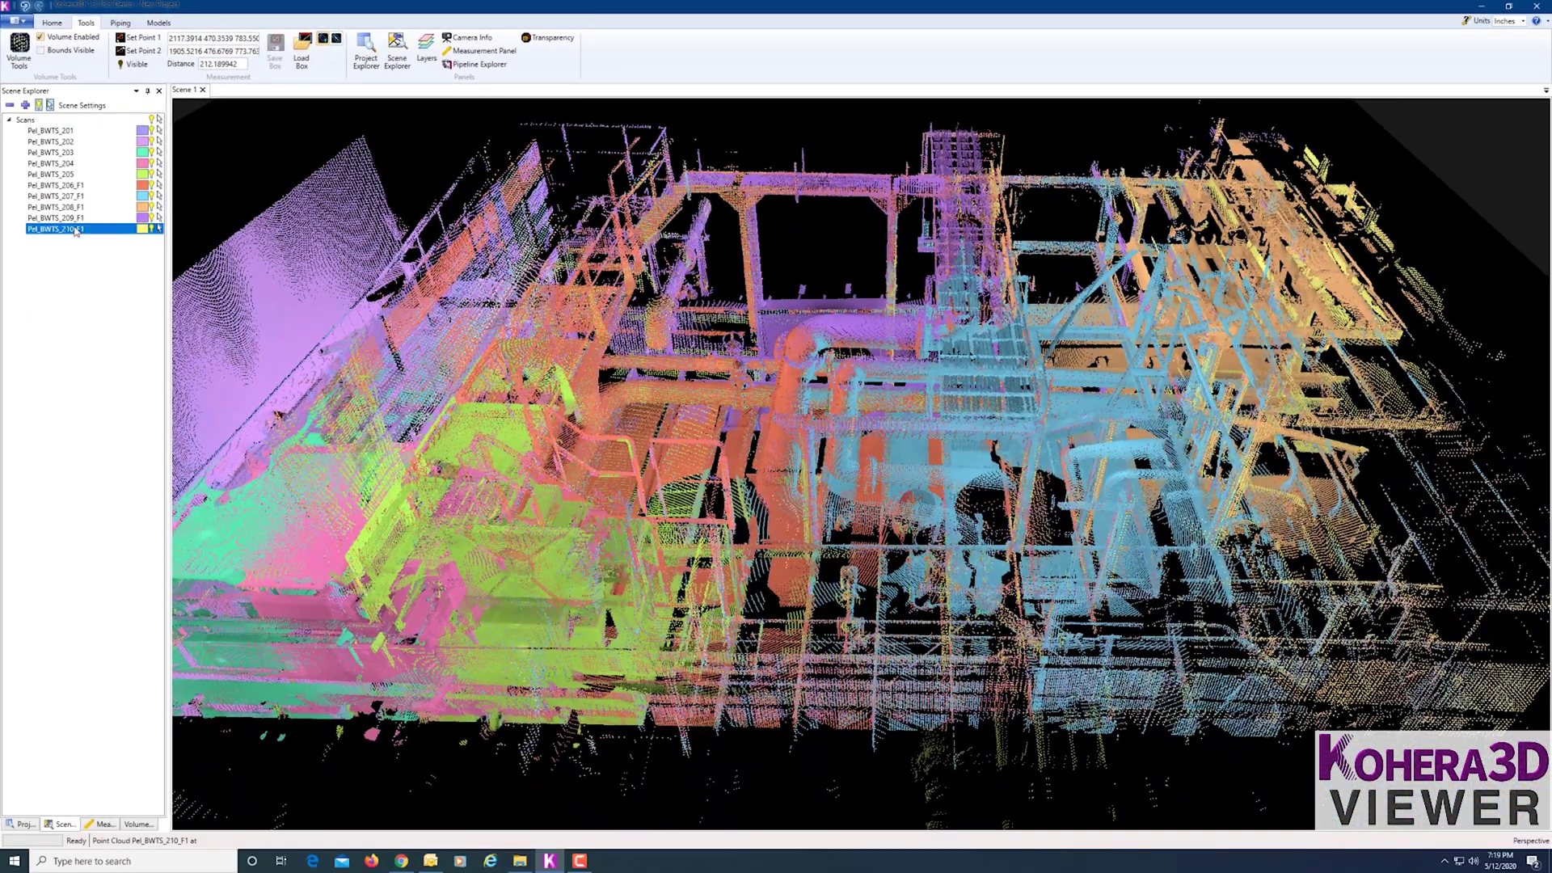
shift+click(64, 144)
click(154, 143)
middle_drag(323, 372, 300, 313)
Change Pel_BWTS_201's colour to red.
click(630, 429)
scroll(456, 426, up, 4)
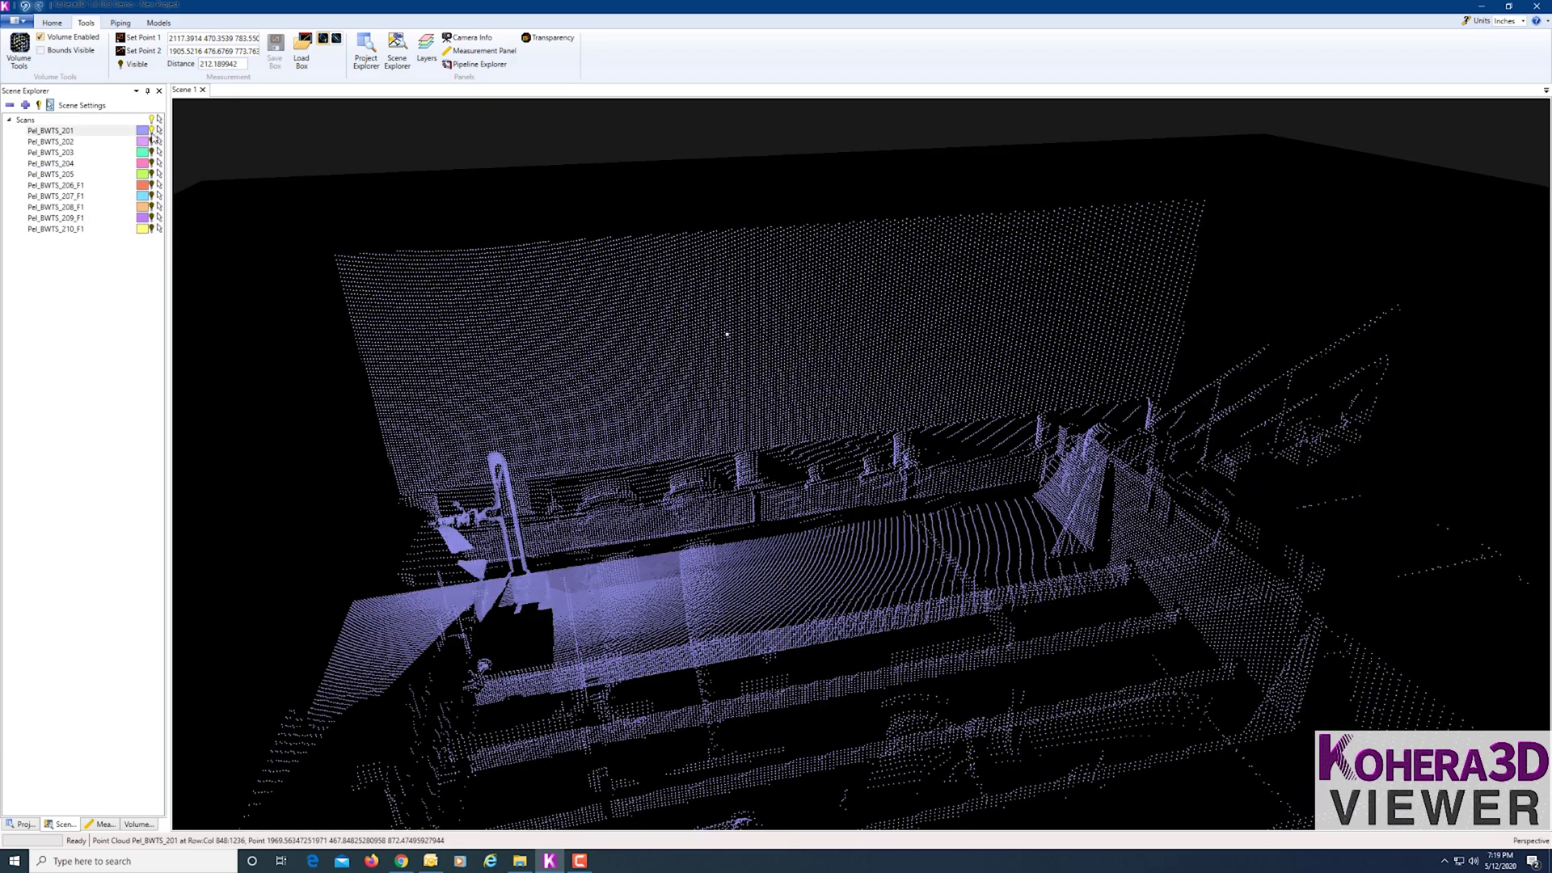
click(141, 132)
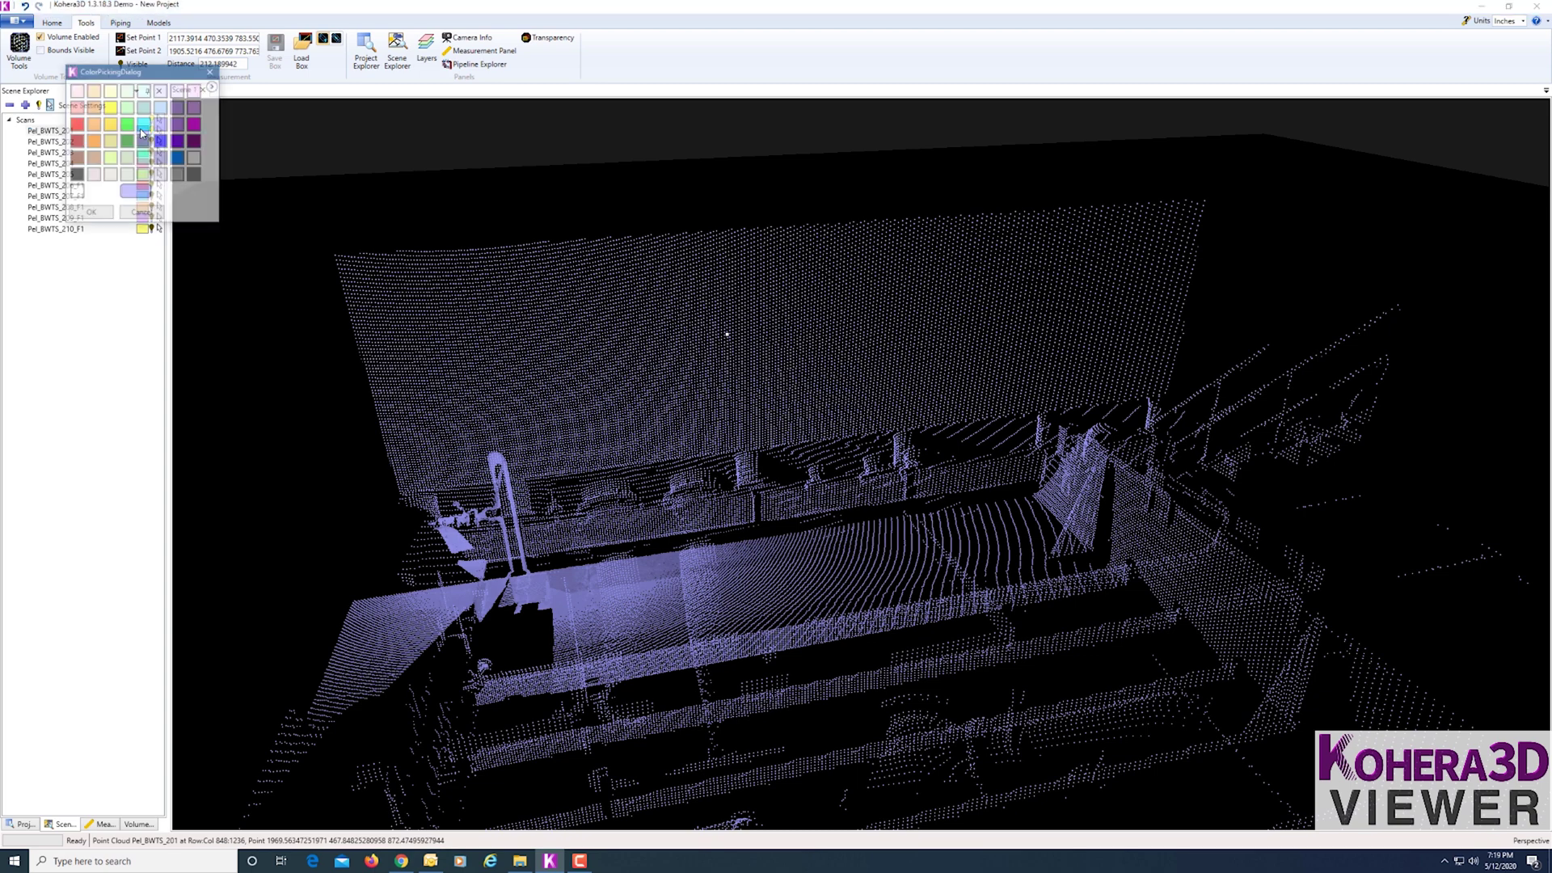
click(77, 126)
click(91, 213)
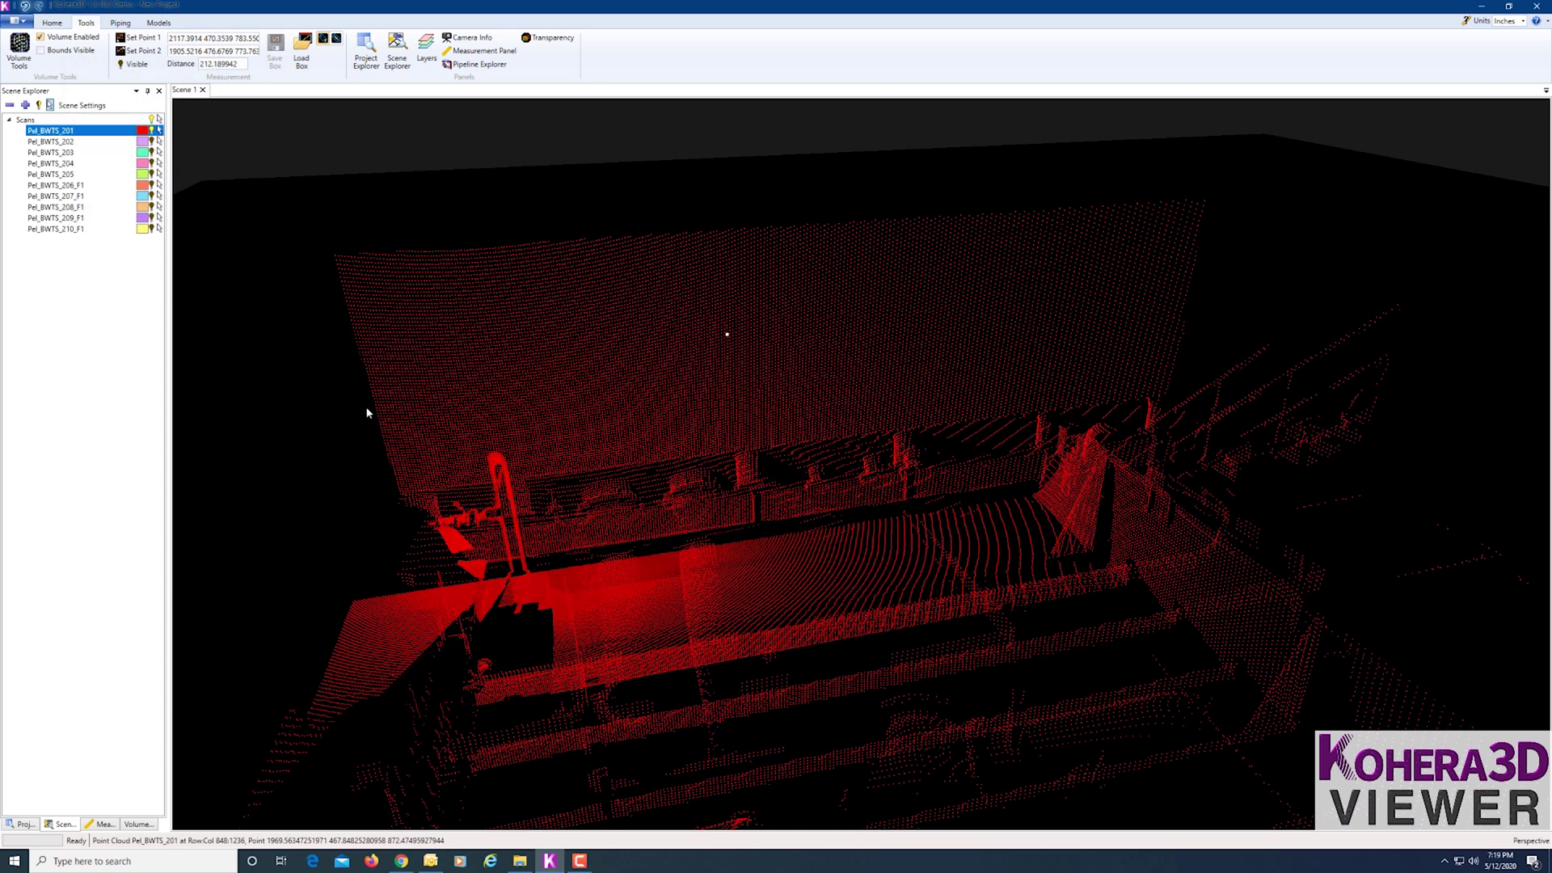
mouse_move(756, 506)
mouse_down()
mouse_move(604, 501)
mouse_move(763, 482)
mouse_up()
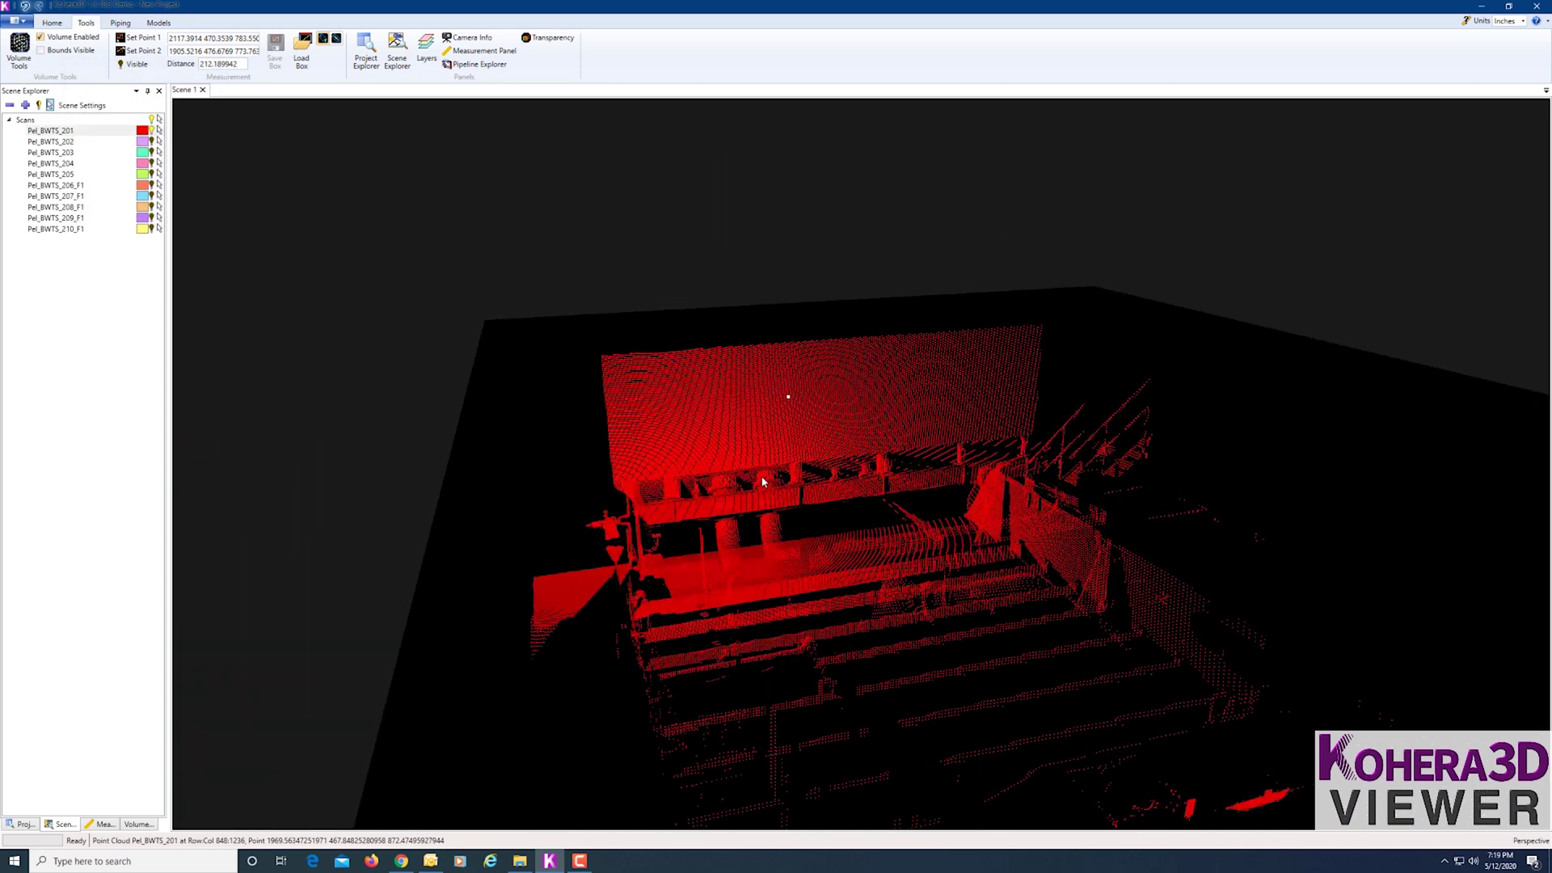
Select all ten scans and turn their visibility back on.
click(65, 230)
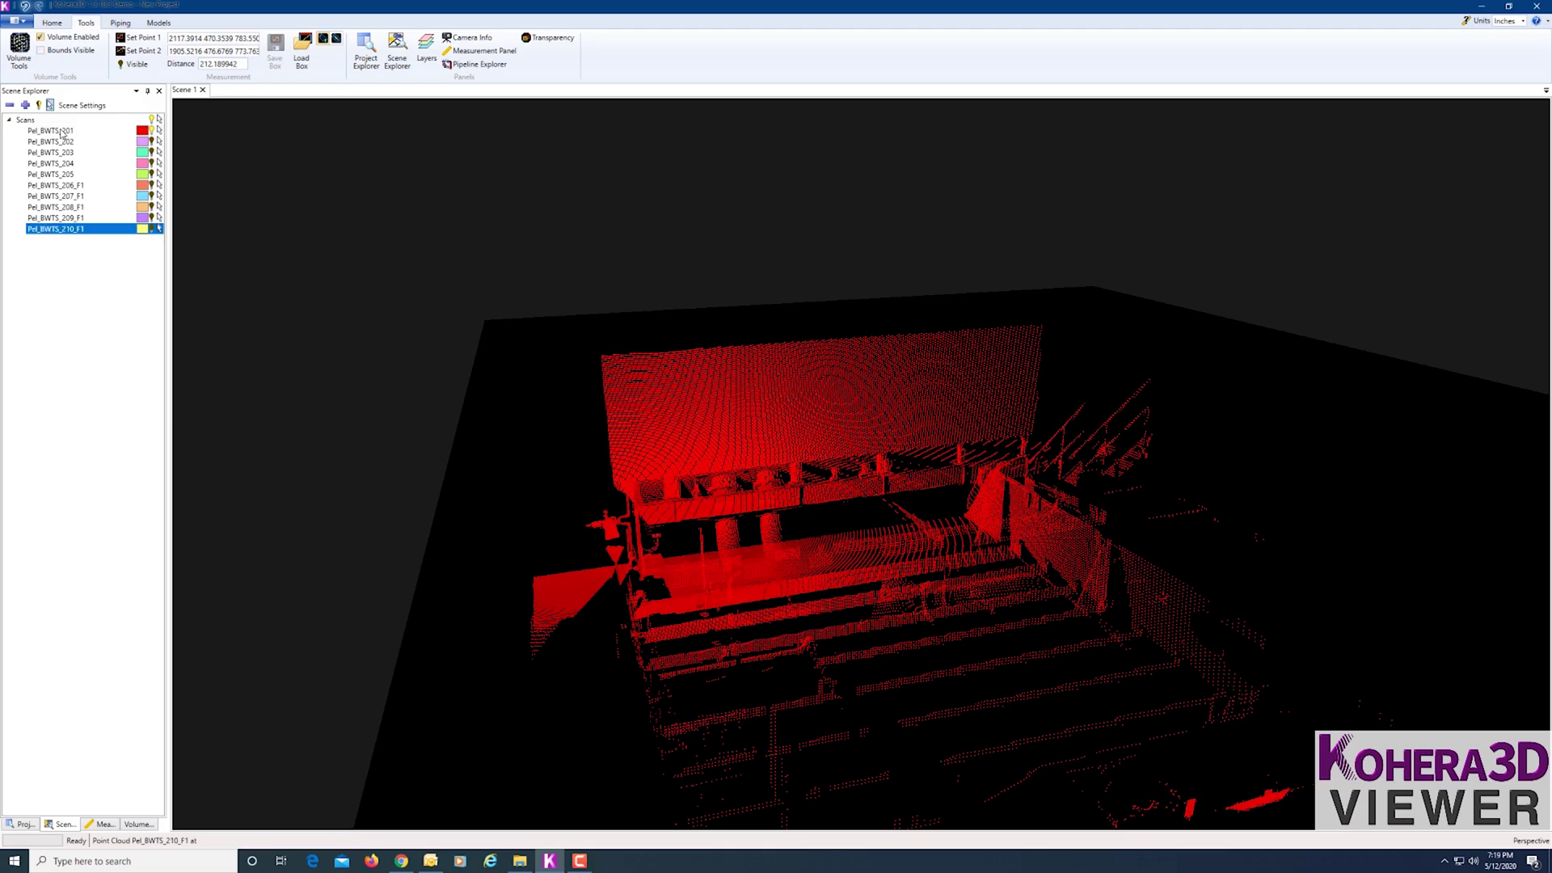
shift+click(62, 132)
click(151, 142)
drag(647, 461, 517, 462)
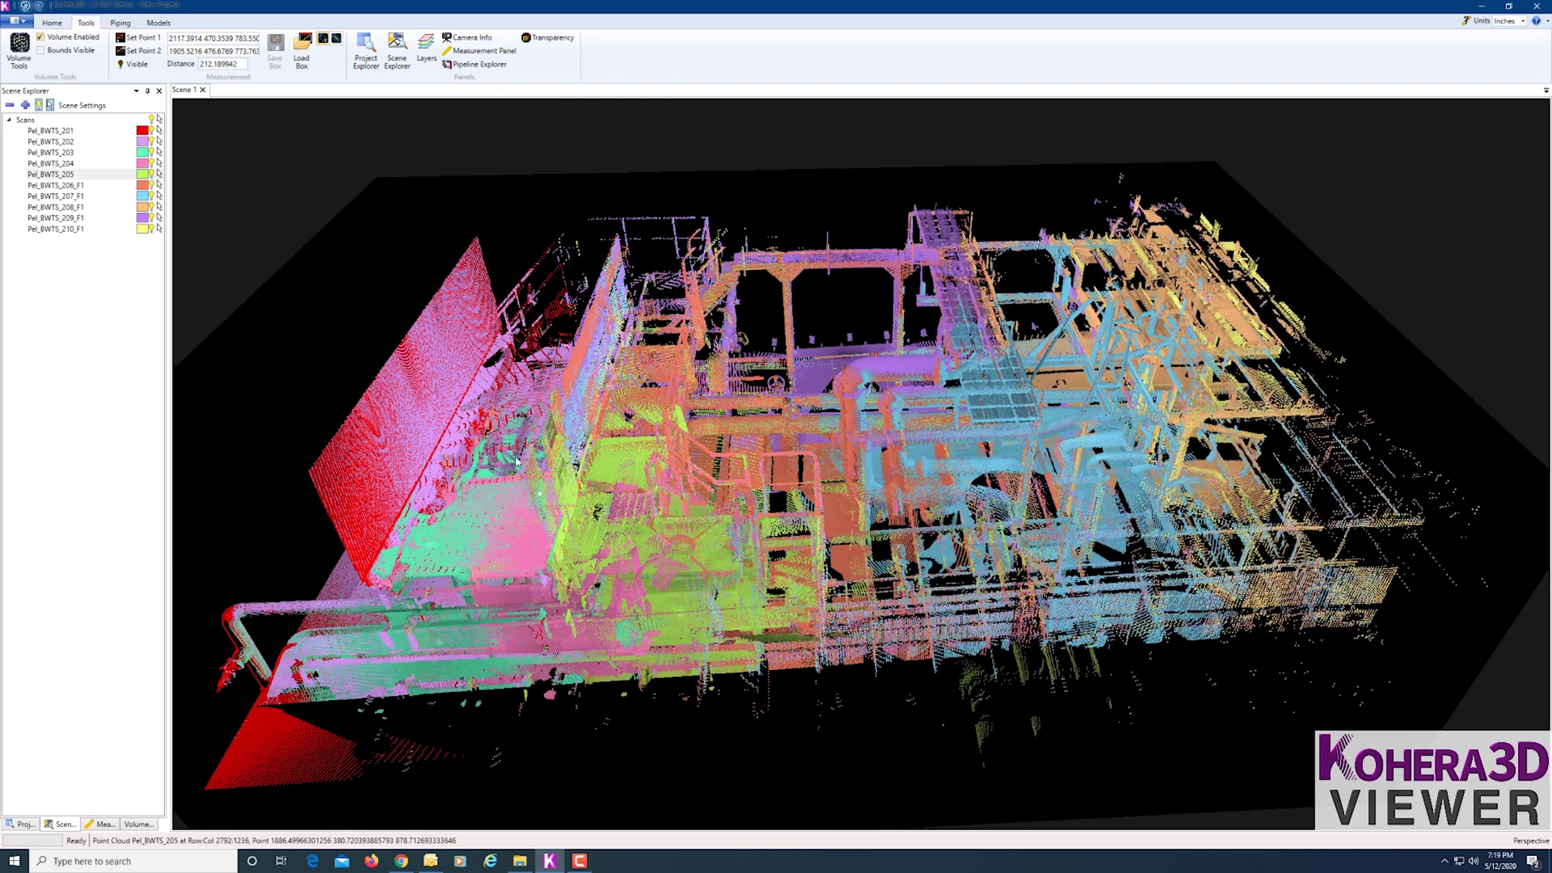
Switch Point Cloud Coloring on the Home tab to Color As Scanned.
click(53, 23)
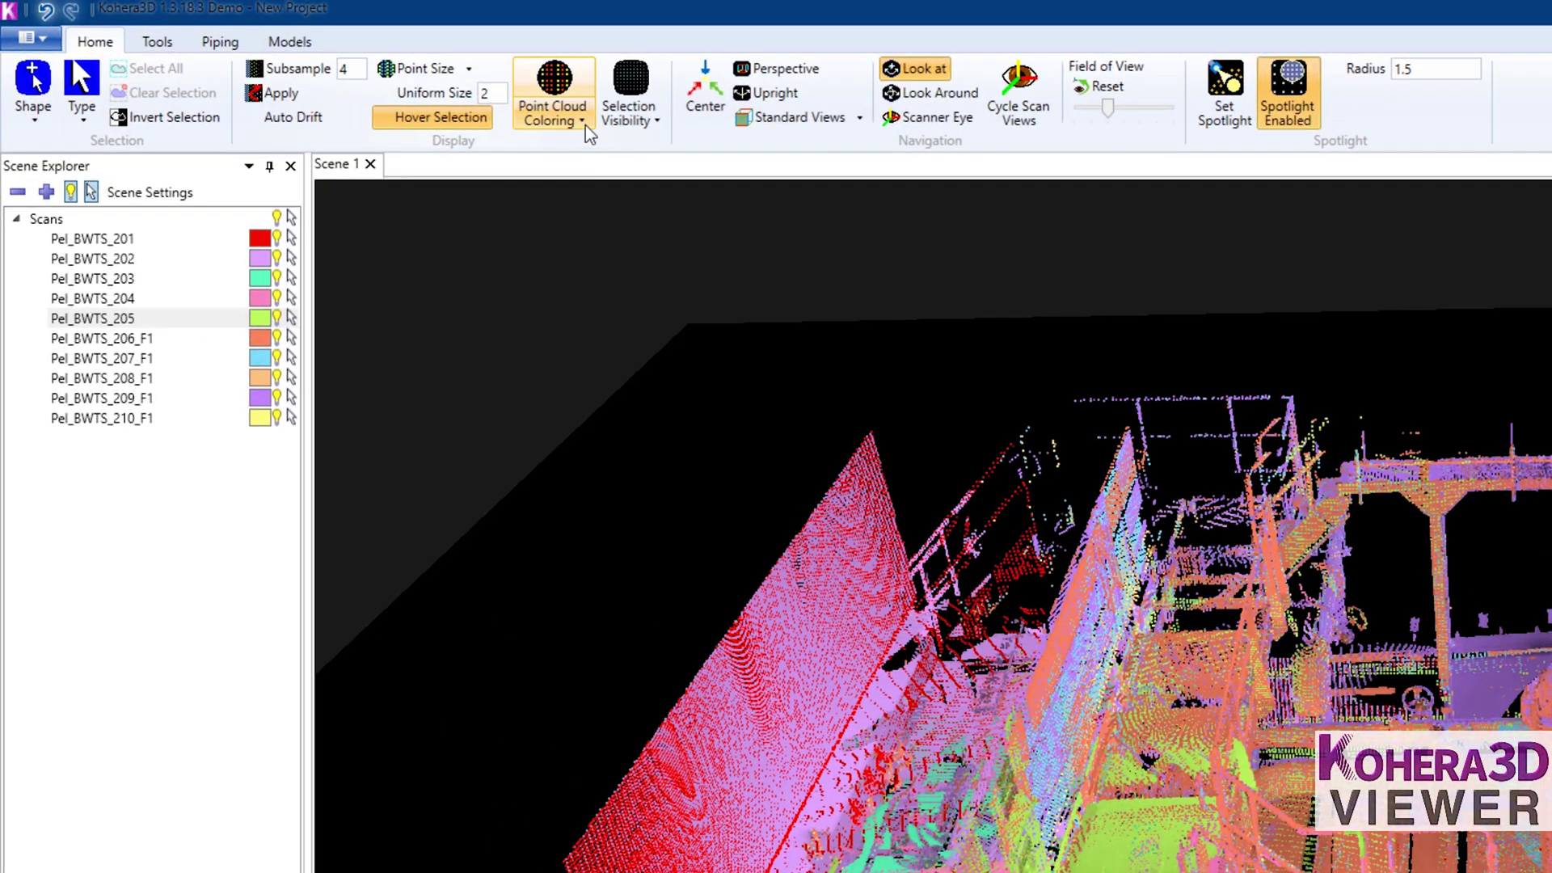
click(583, 121)
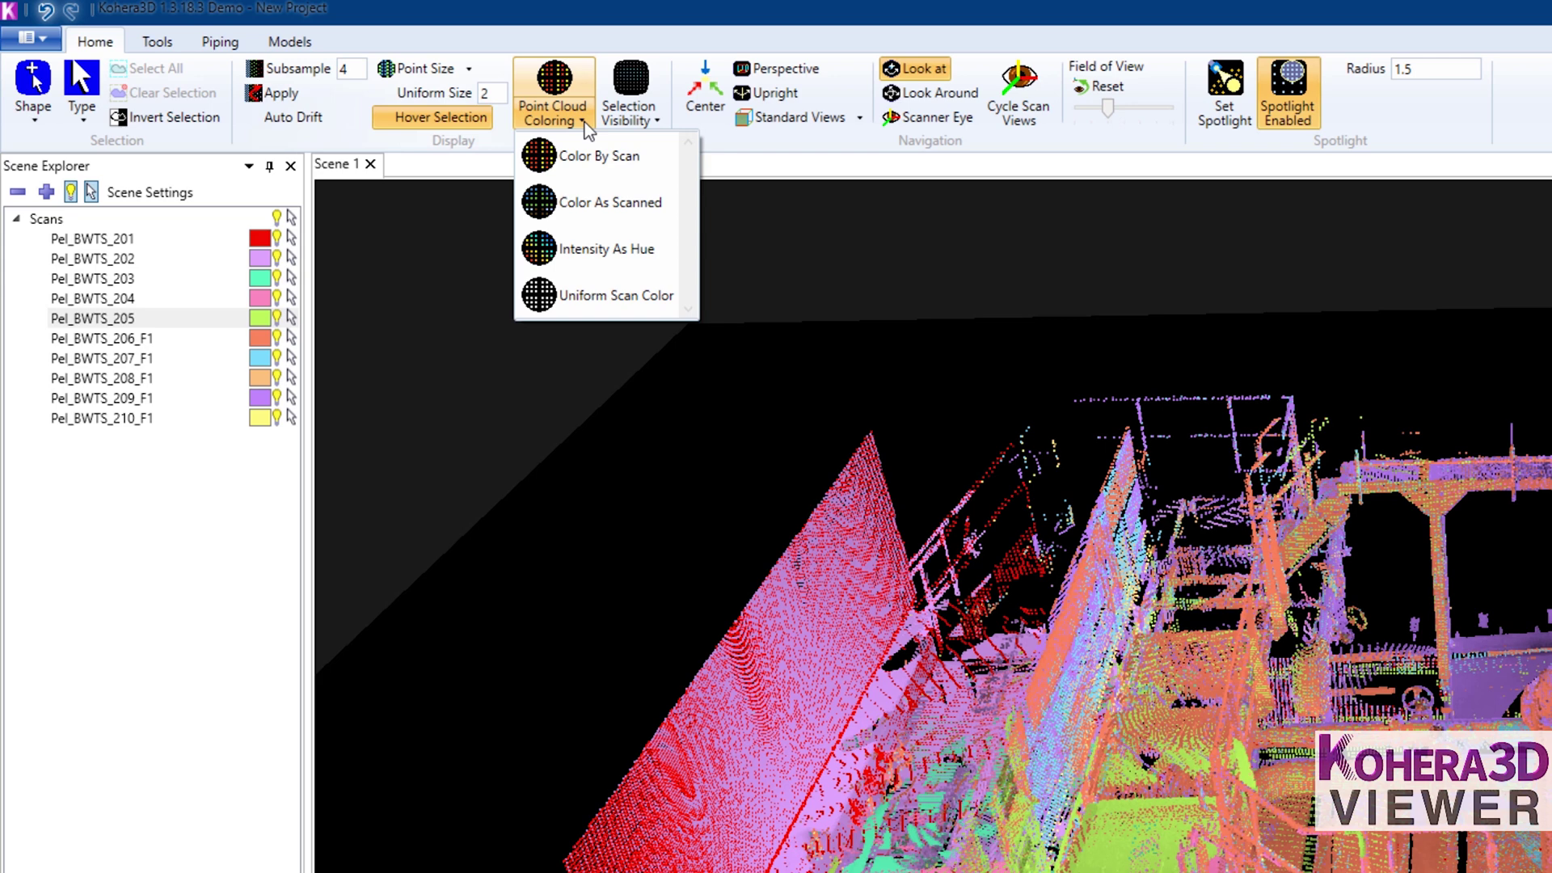
click(612, 207)
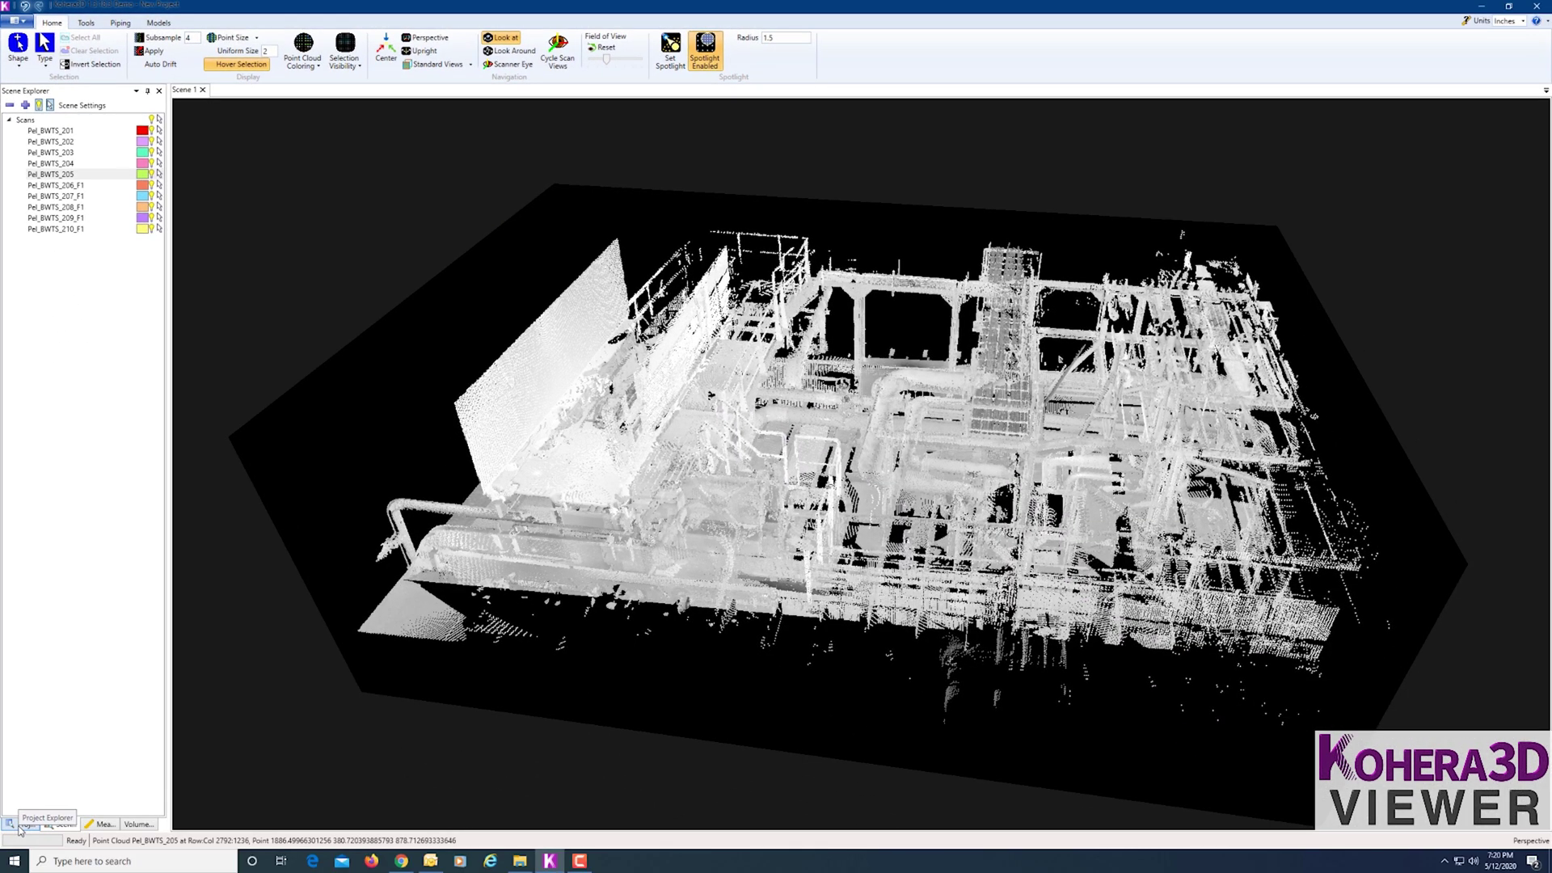
Import the Angel1_001–Angel1_005 .e57 files into the Scans folder using All Points.
click(20, 824)
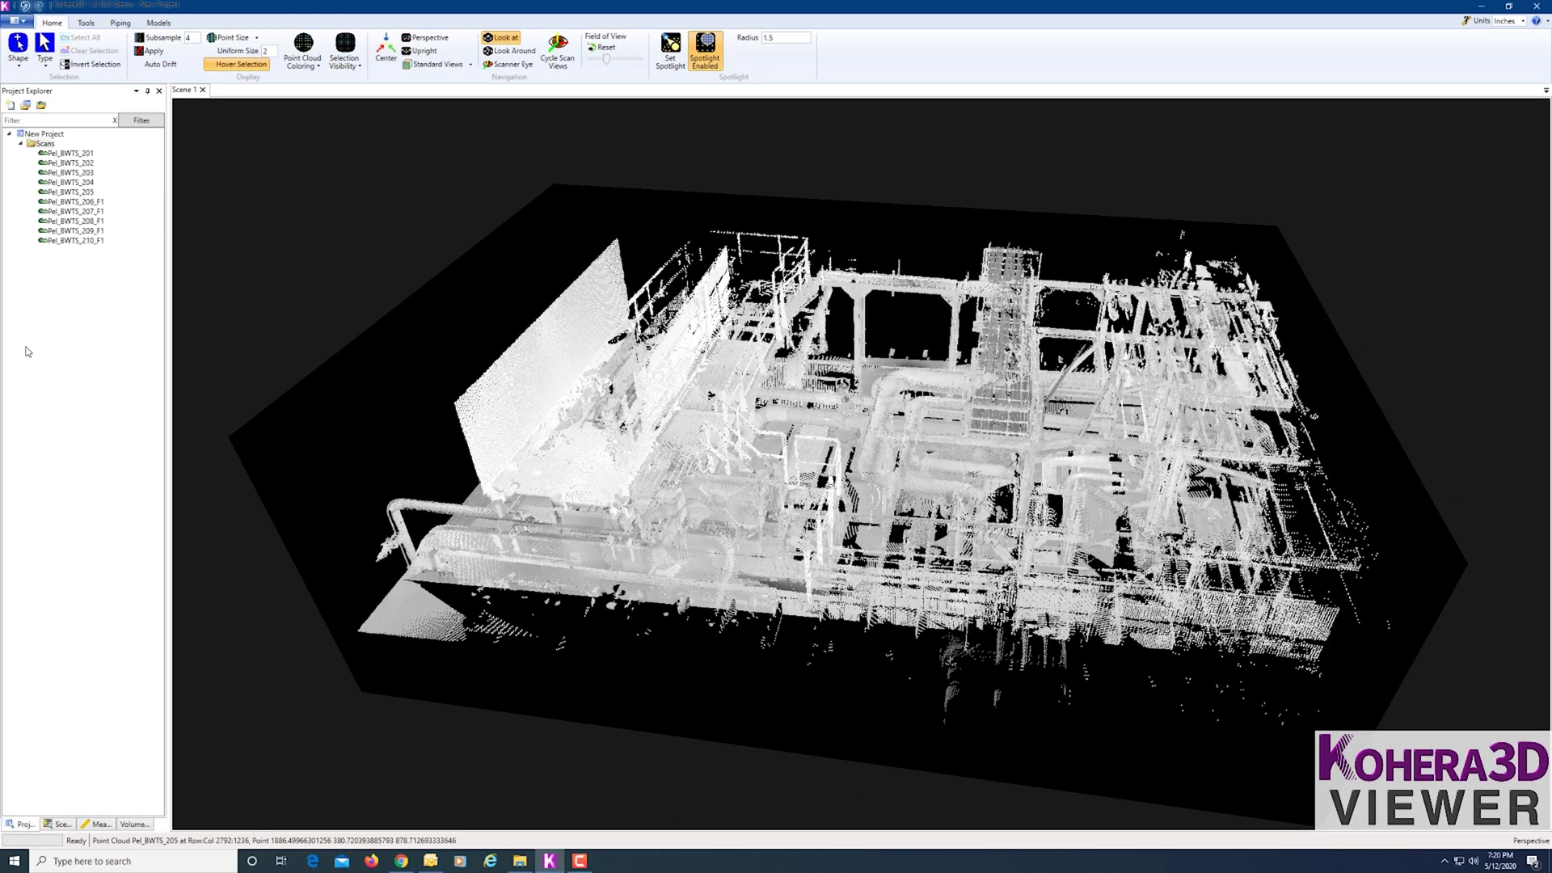
right_click(48, 146)
mouse_move(56, 151)
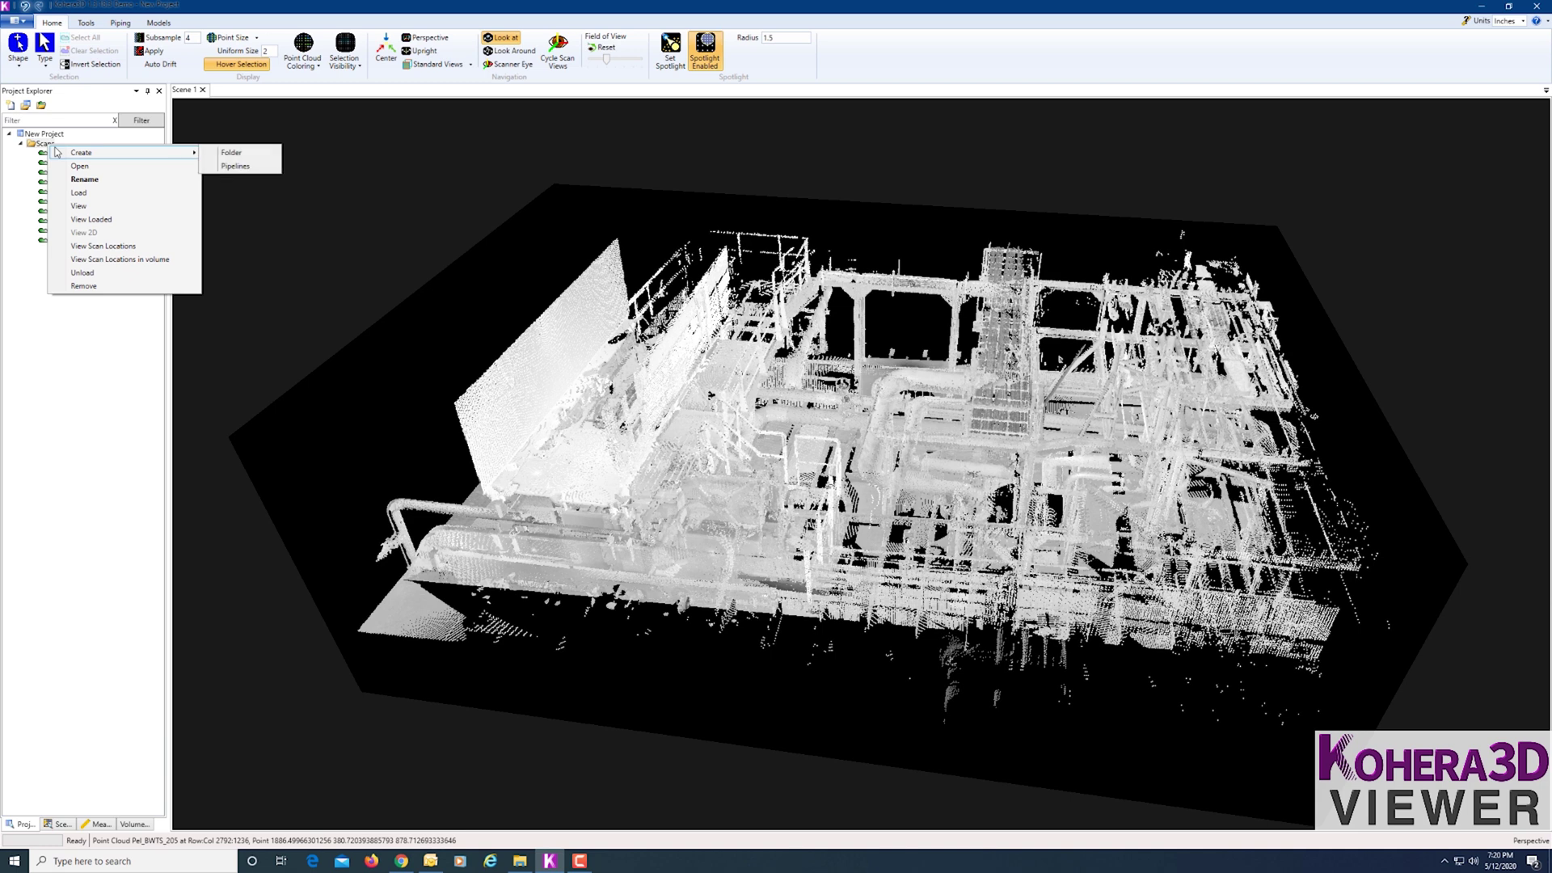
click(73, 167)
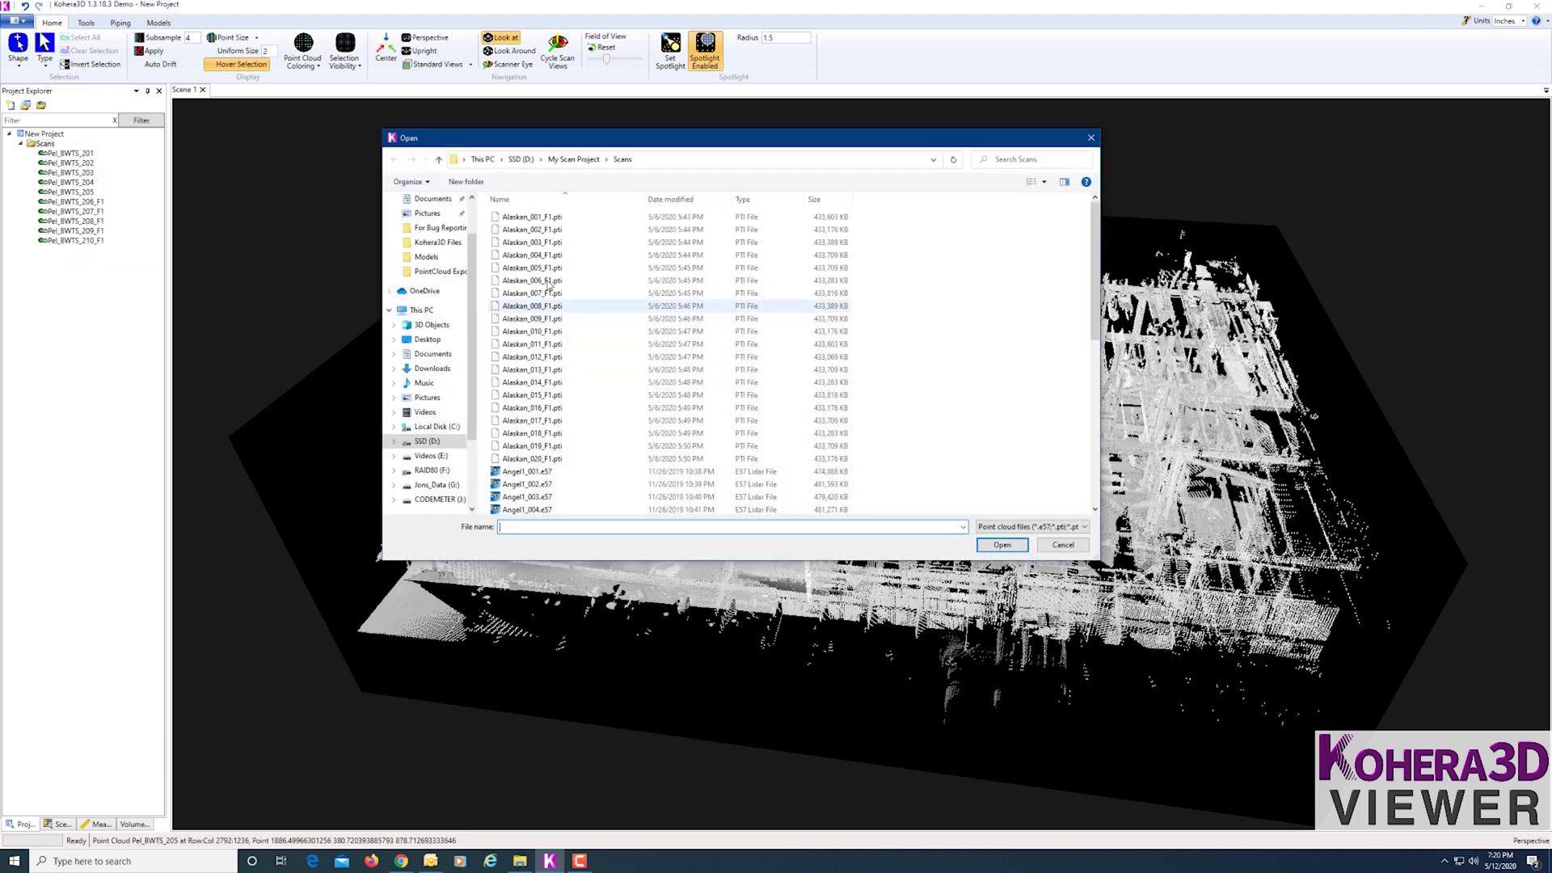
click(598, 445)
scroll(598, 448, down, 1)
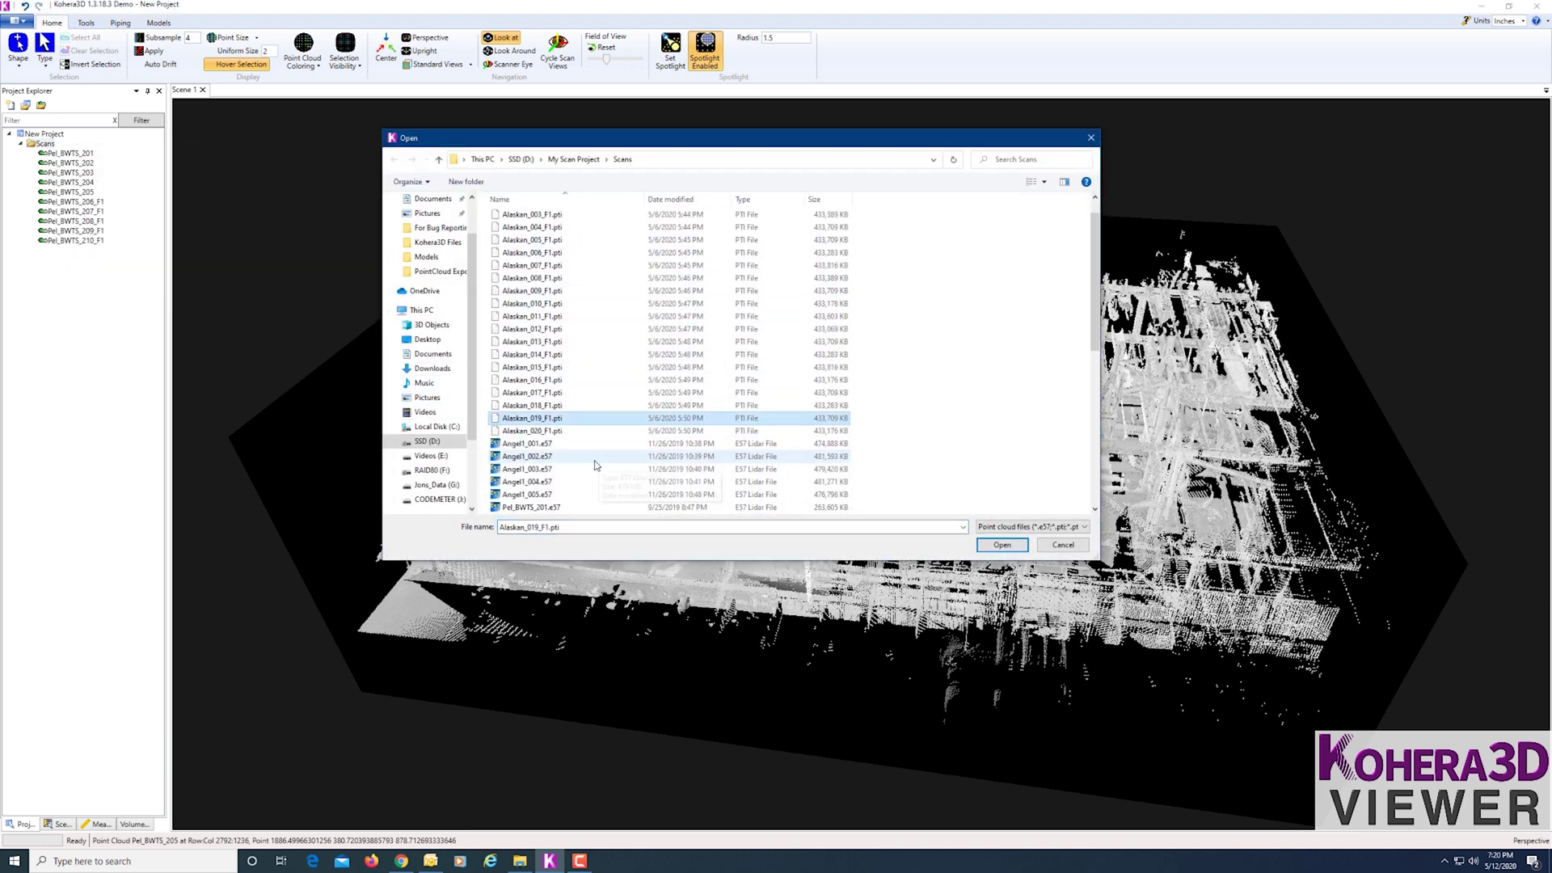
click(546, 443)
shift+click(533, 494)
scroll(533, 459, down, 1)
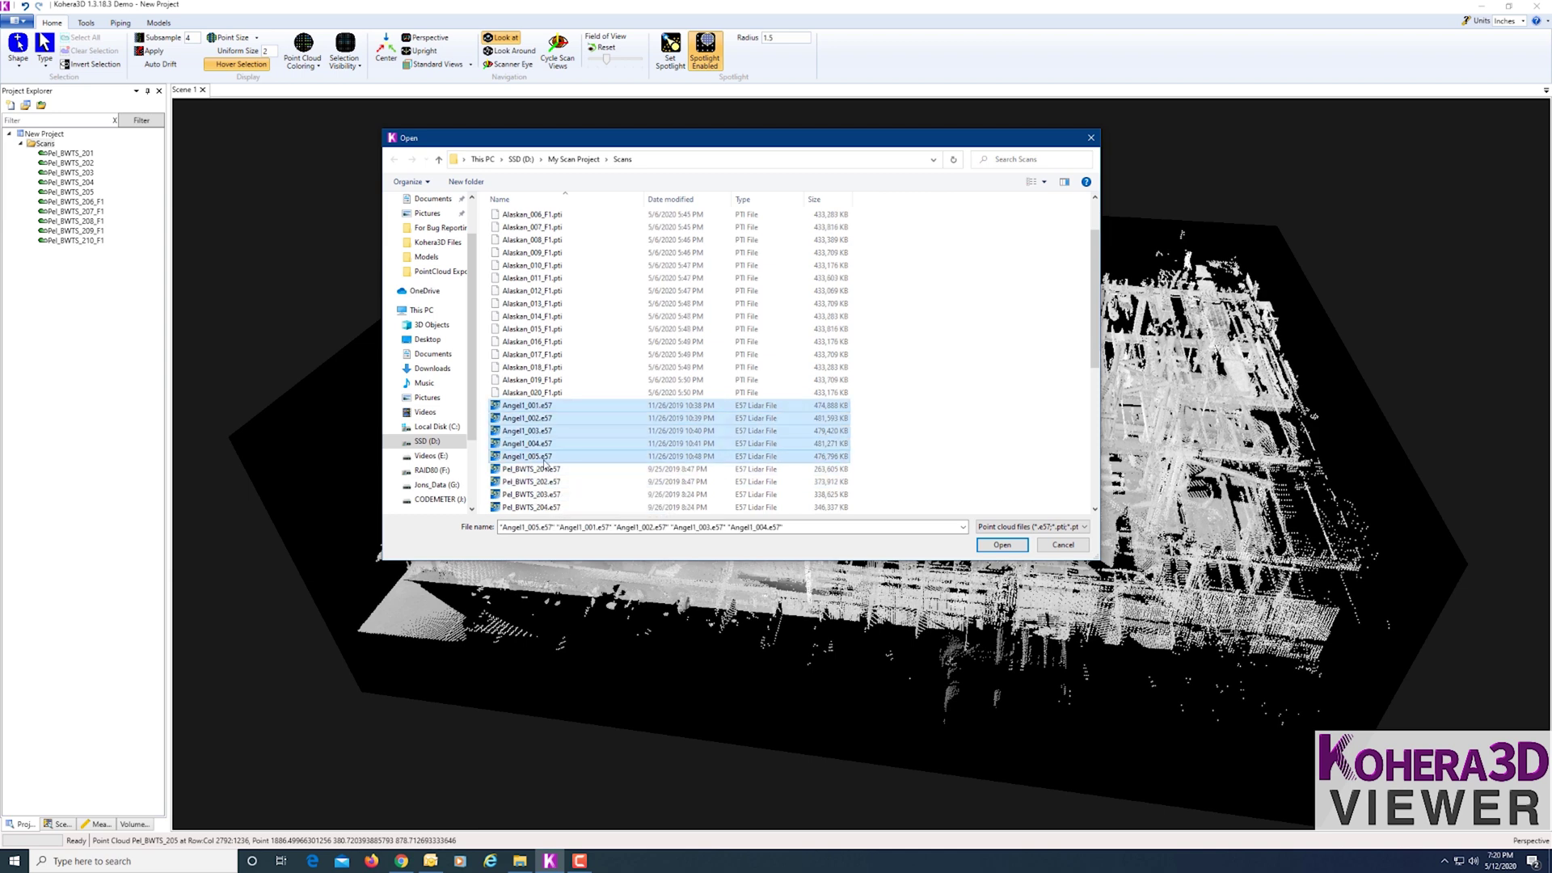
click(1002, 544)
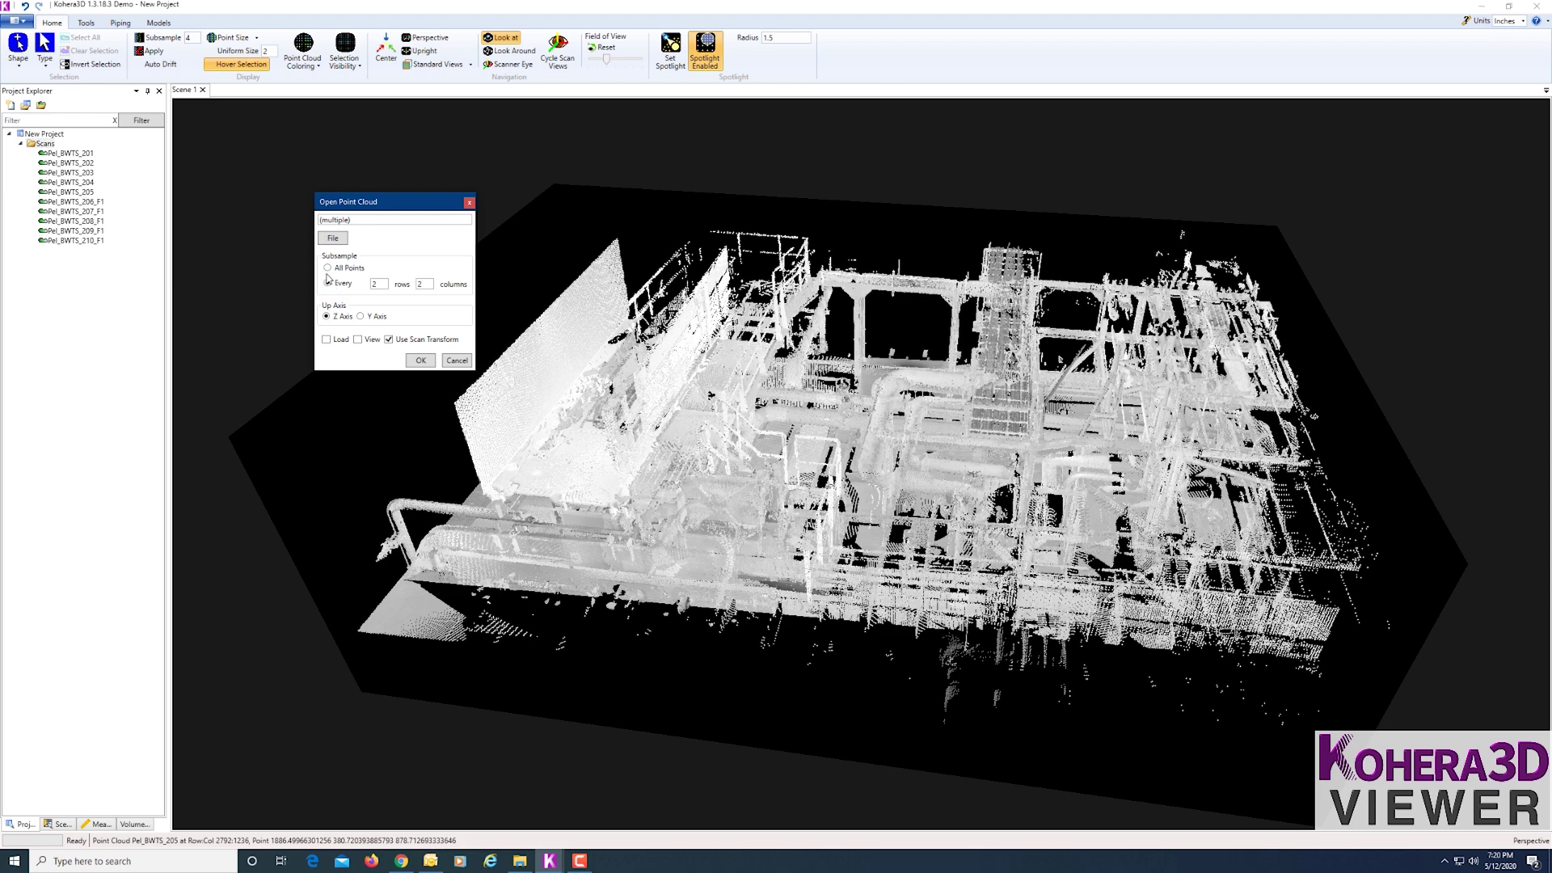
click(327, 269)
click(421, 360)
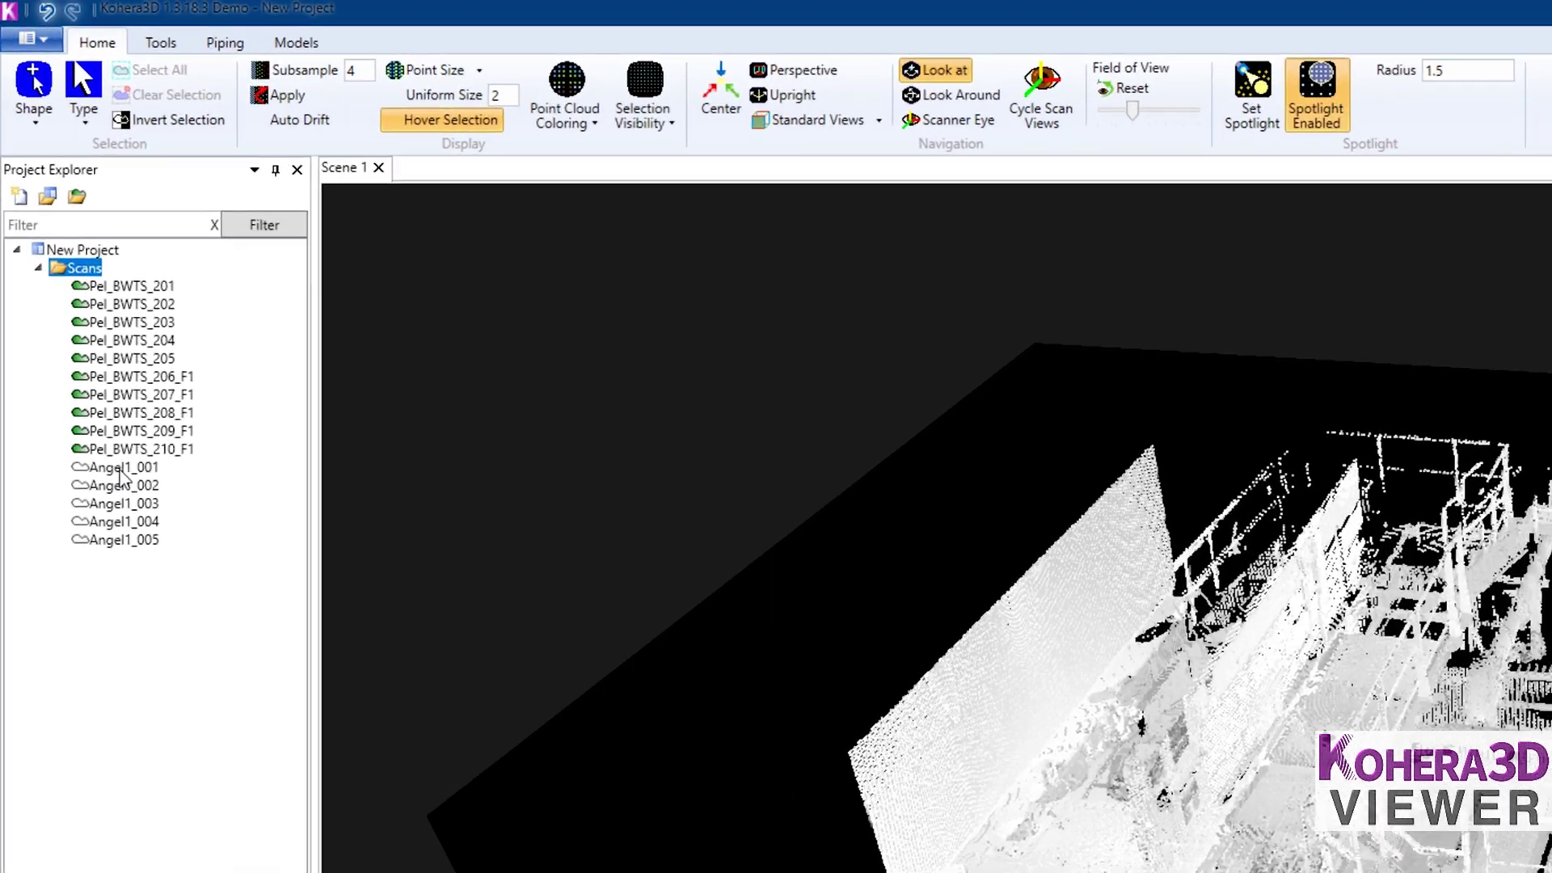
Open Angel1_001 in a new Scene 2 and add Angel1_002 through Angel1_005.
double_click(66, 251)
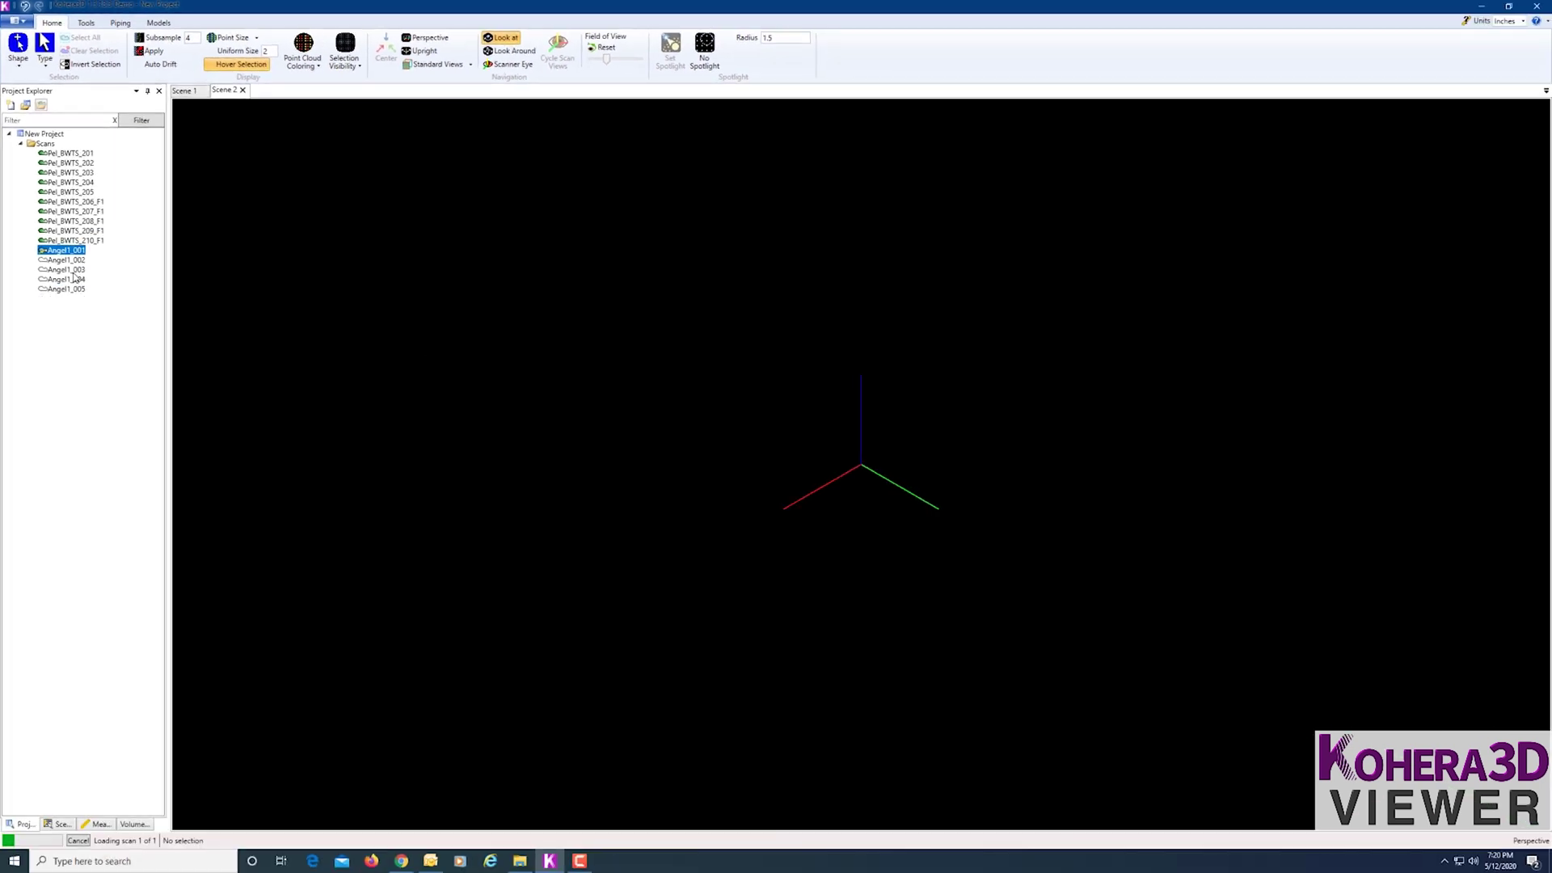
click(69, 263)
shift+click(53, 290)
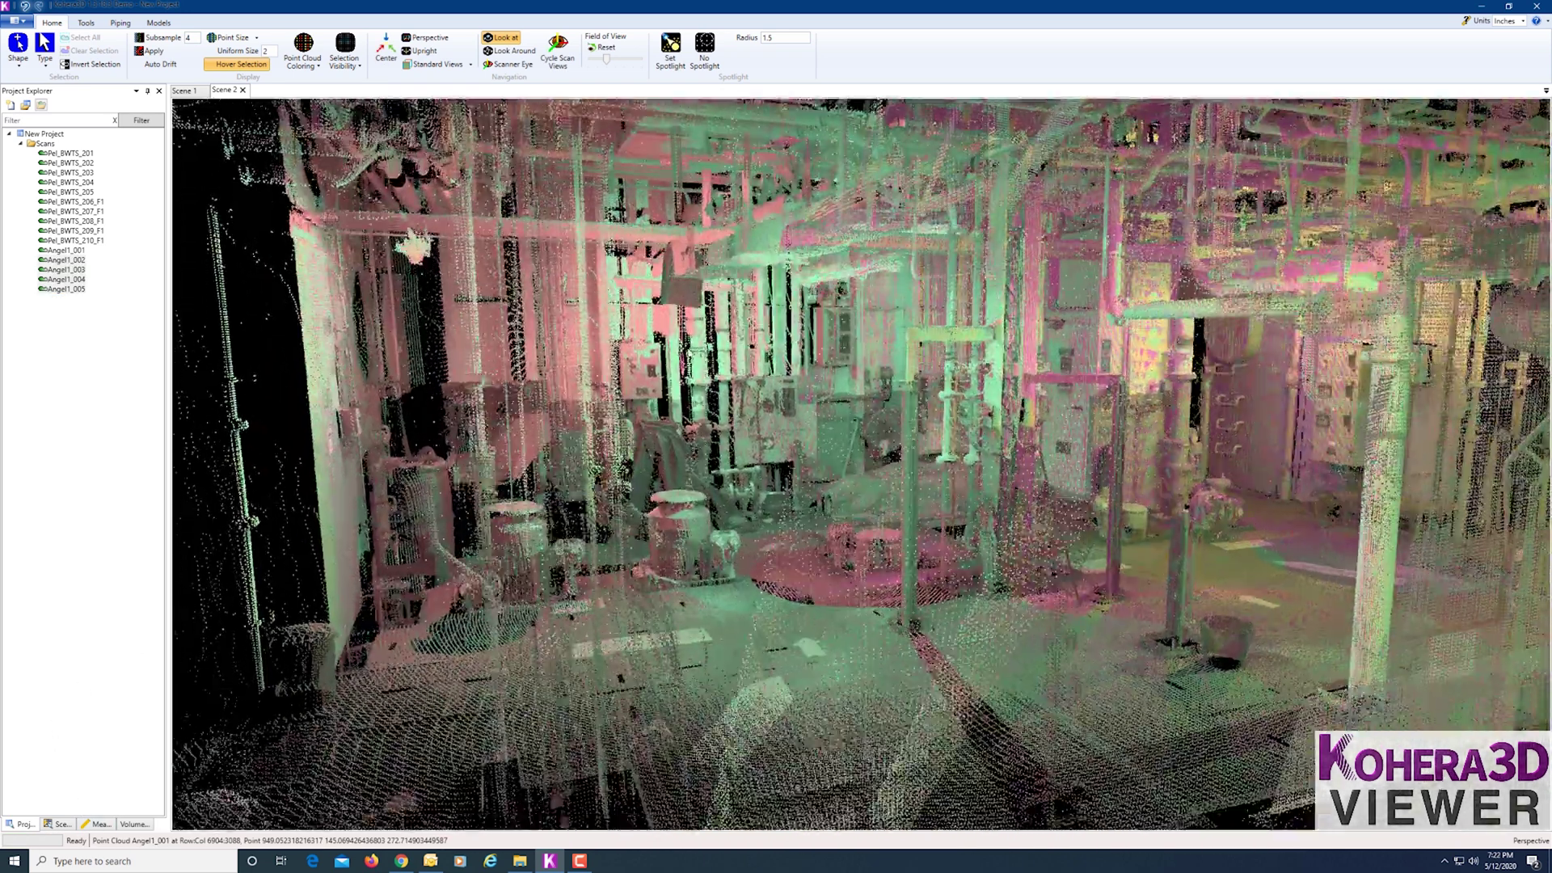
Set Point Cloud Coloring to Color As Scanned for Scene 2.
scroll(776, 366, down, 5)
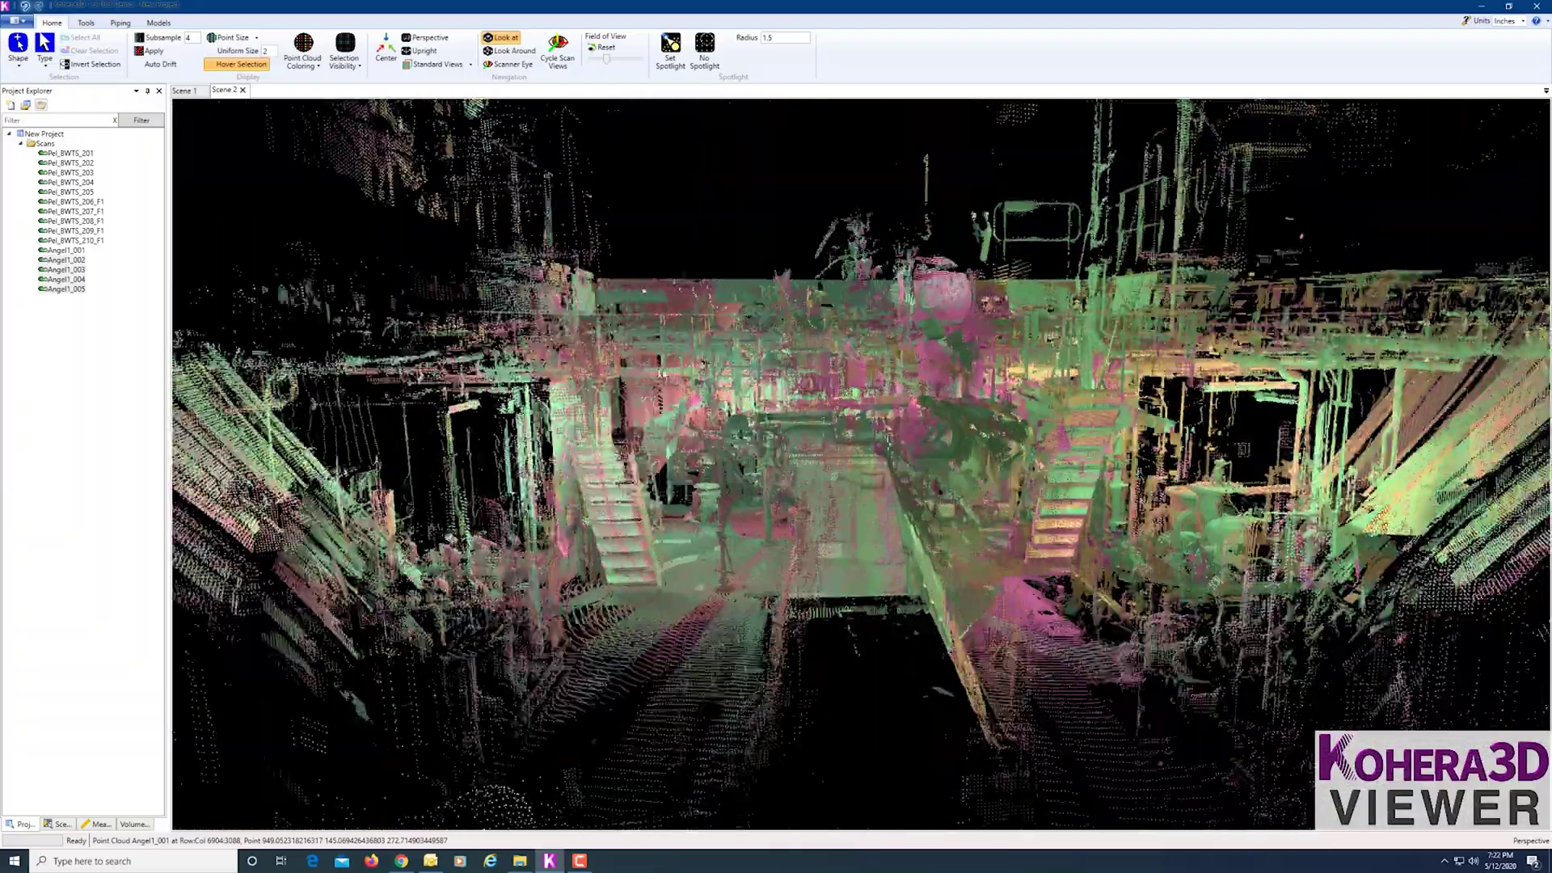
scroll(776, 365, up, 5)
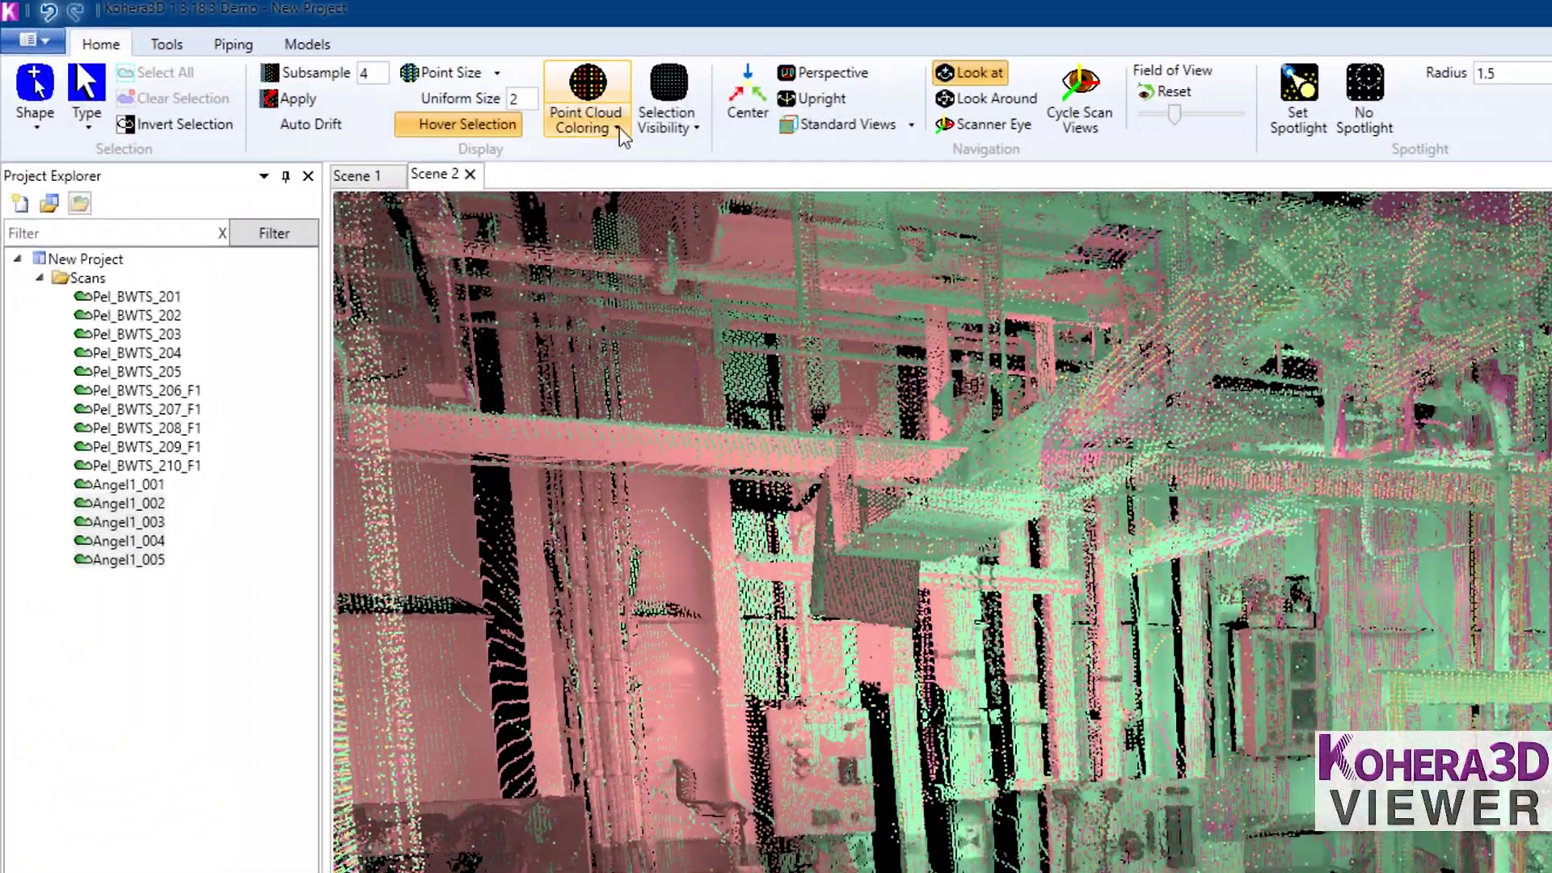
click(619, 127)
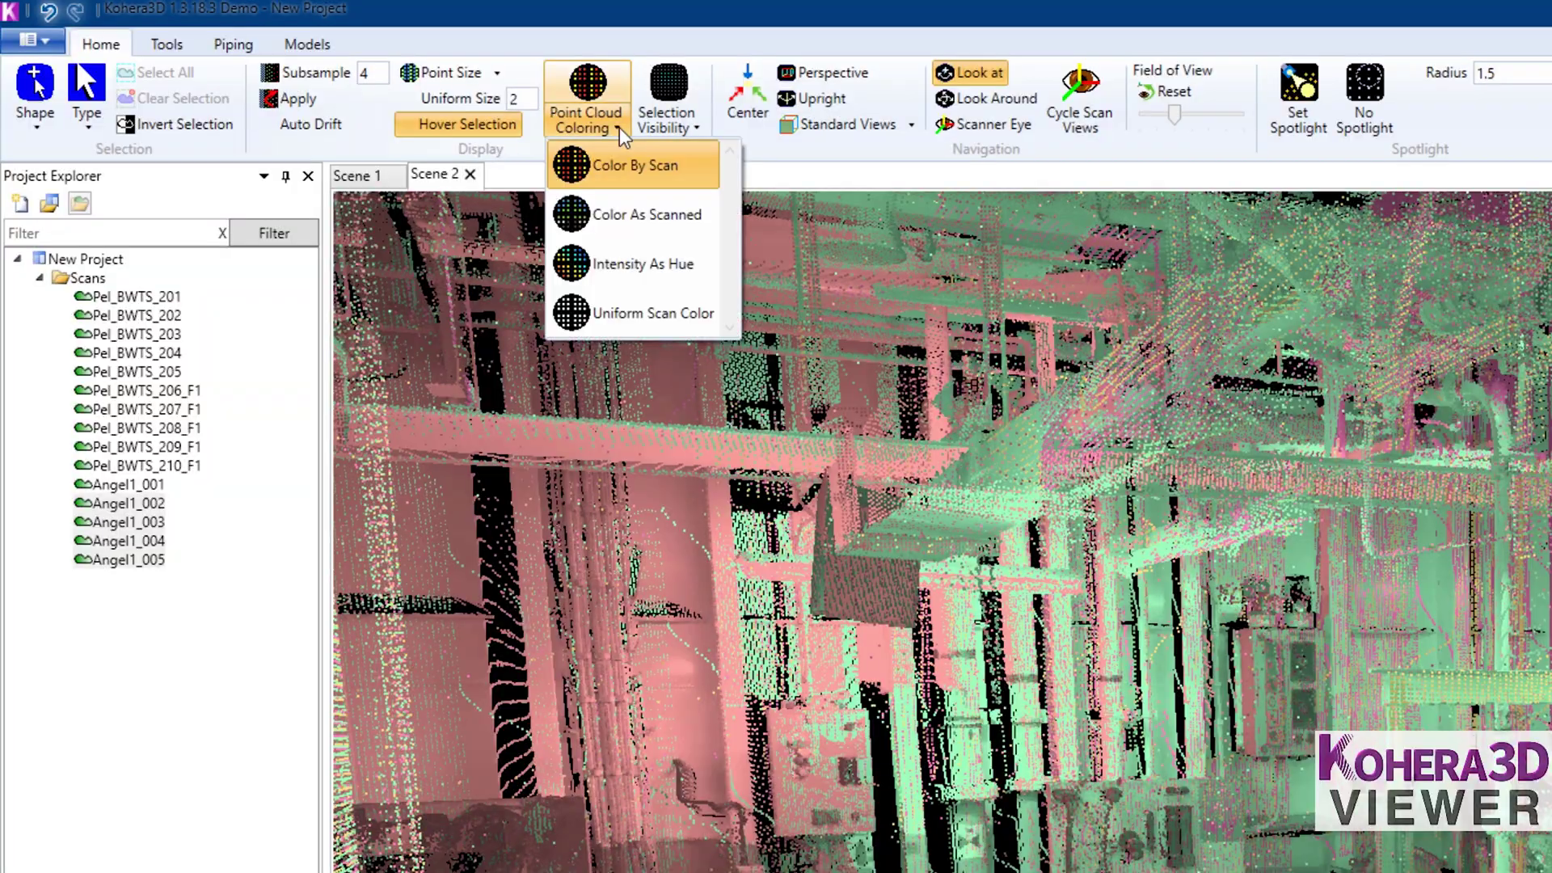
click(599, 214)
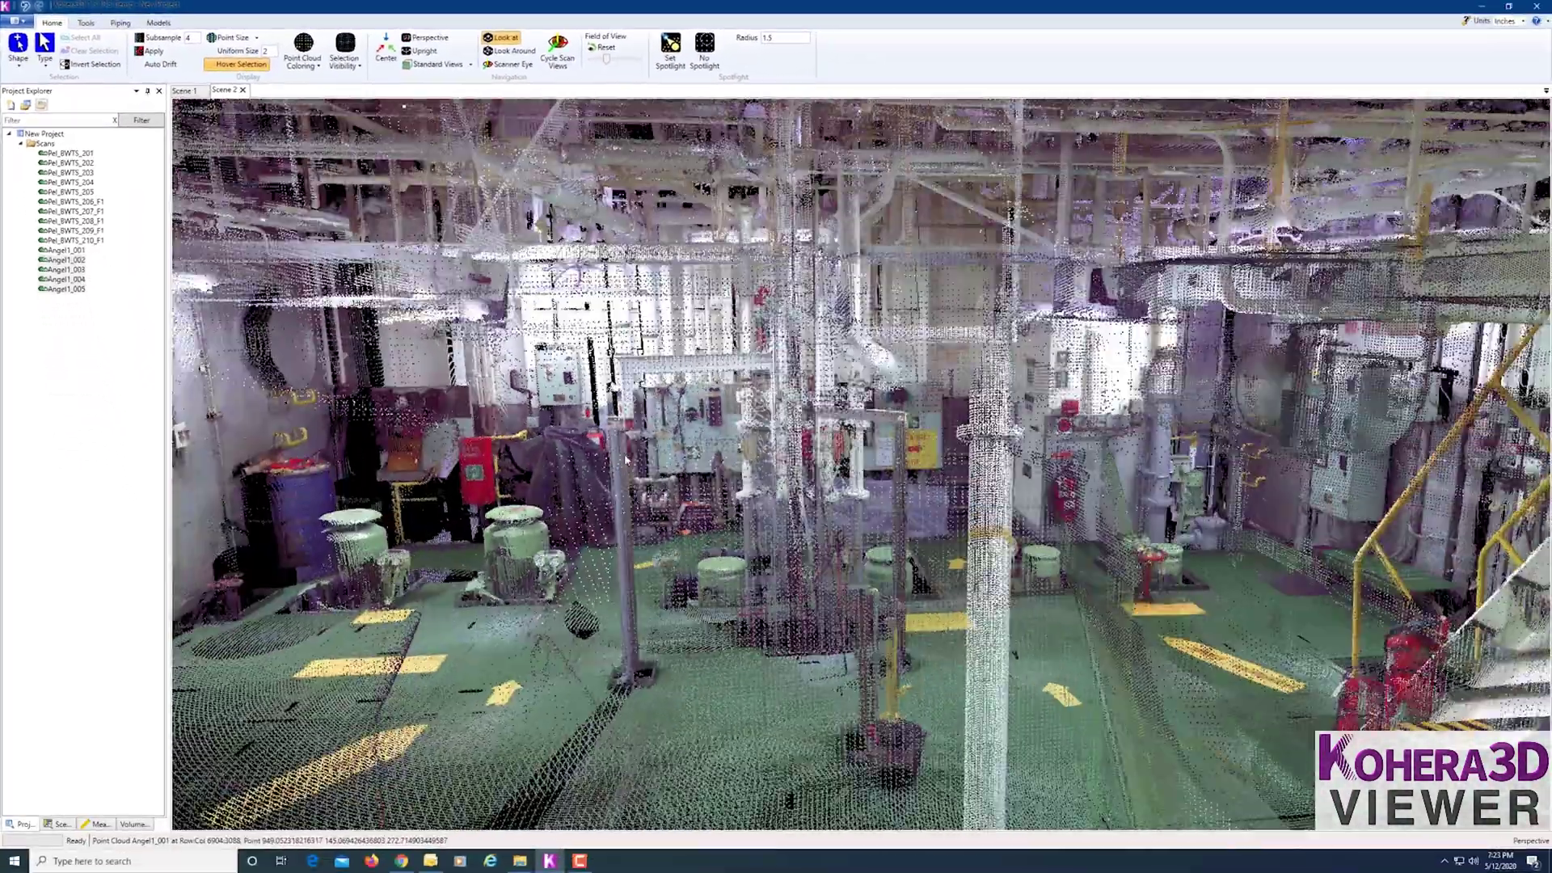
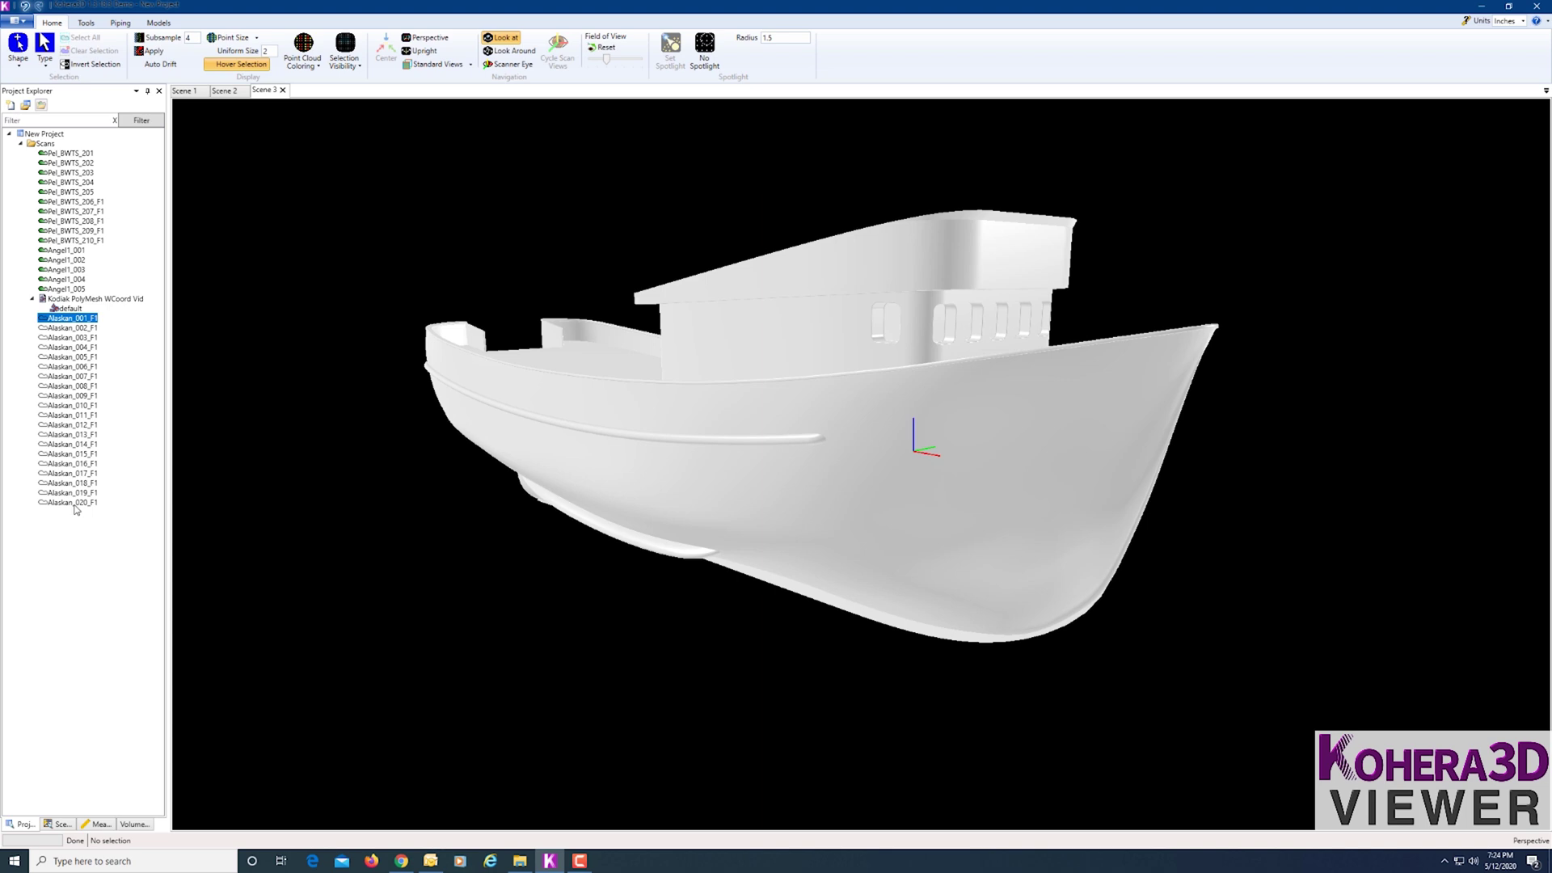
Select Alaskan_001_F1 through Alaskan_020_F1 in Project Explorer.
shift+click(74, 504)
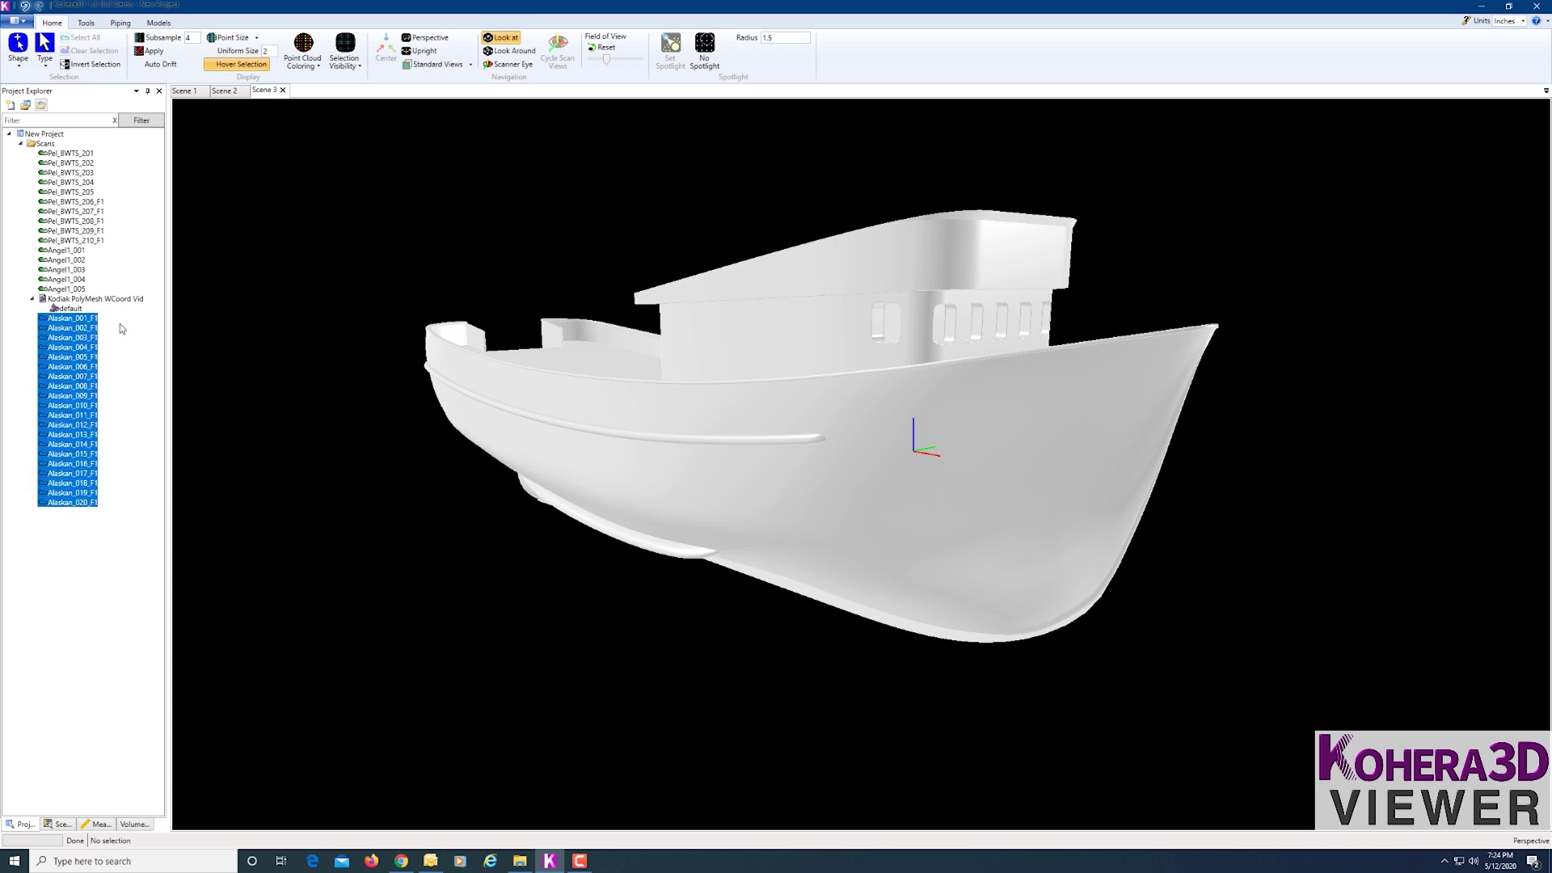
Drag the twenty selected Alaskan scans into Scene 3 and orbit to a low side view of the boat.
drag(121, 328, 436, 458)
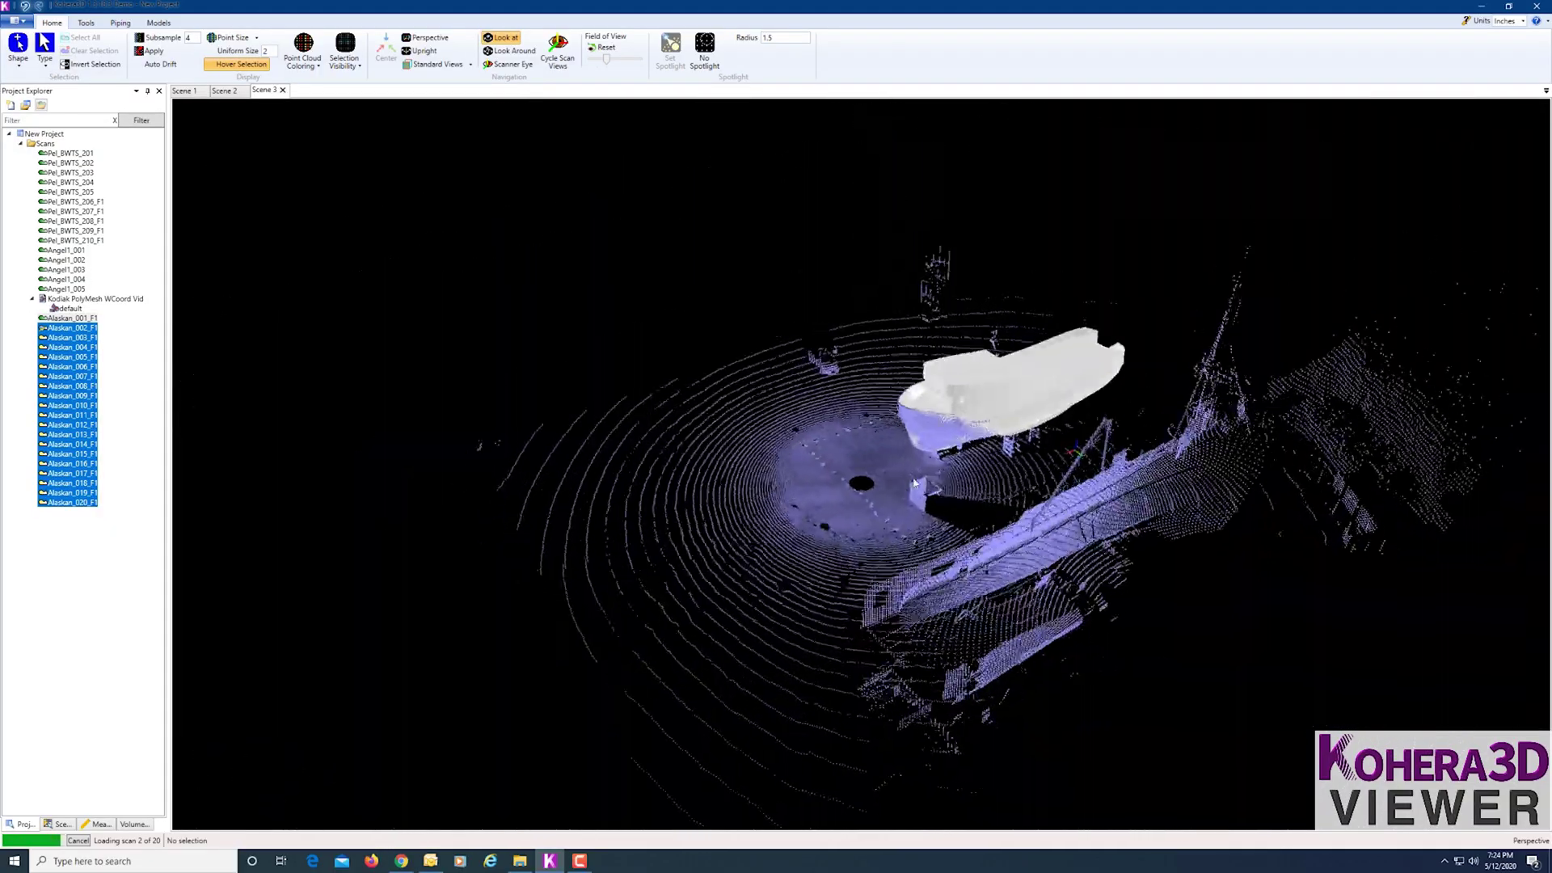
drag(1118, 528, 977, 327)
scroll(1019, 372, up, 4)
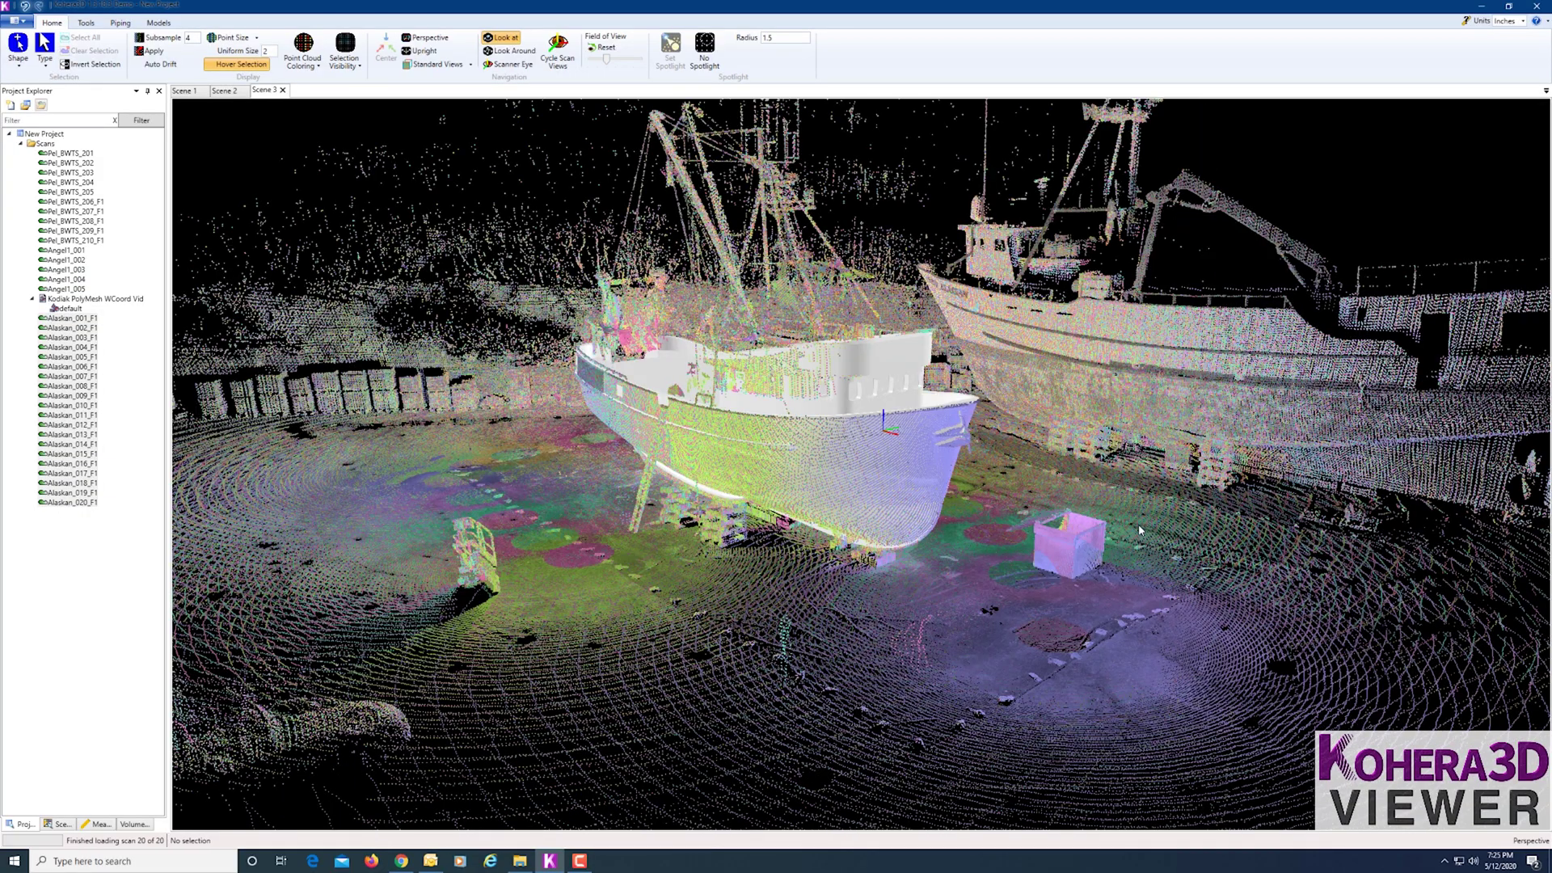
click(824, 600)
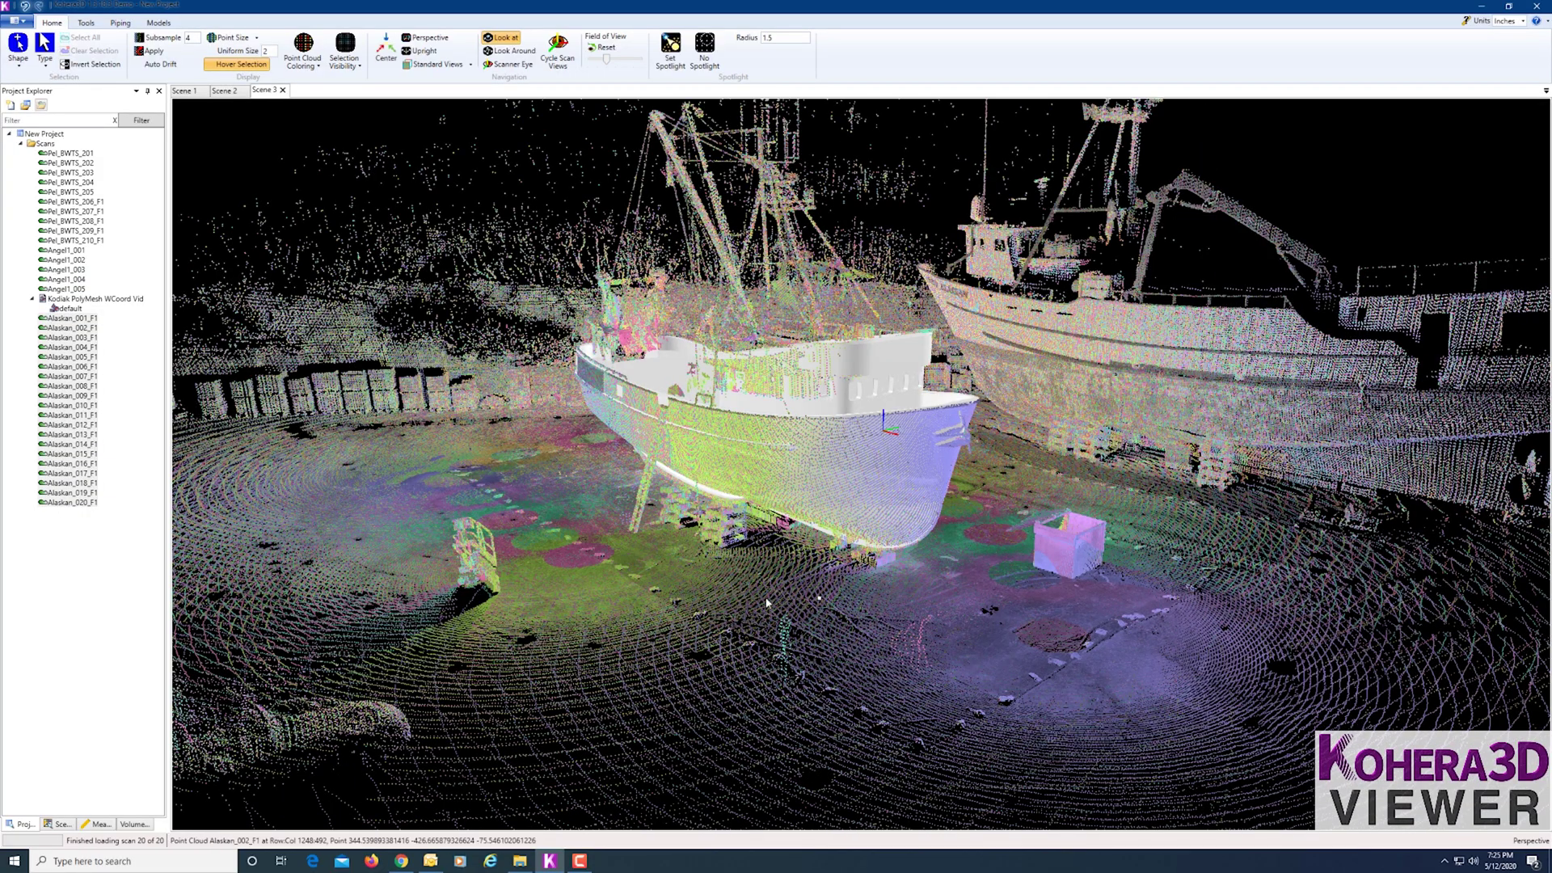
drag(769, 599, 722, 661)
scroll(630, 660, down, 2)
scroll(634, 660, up, 5)
scroll(647, 661, down, 3)
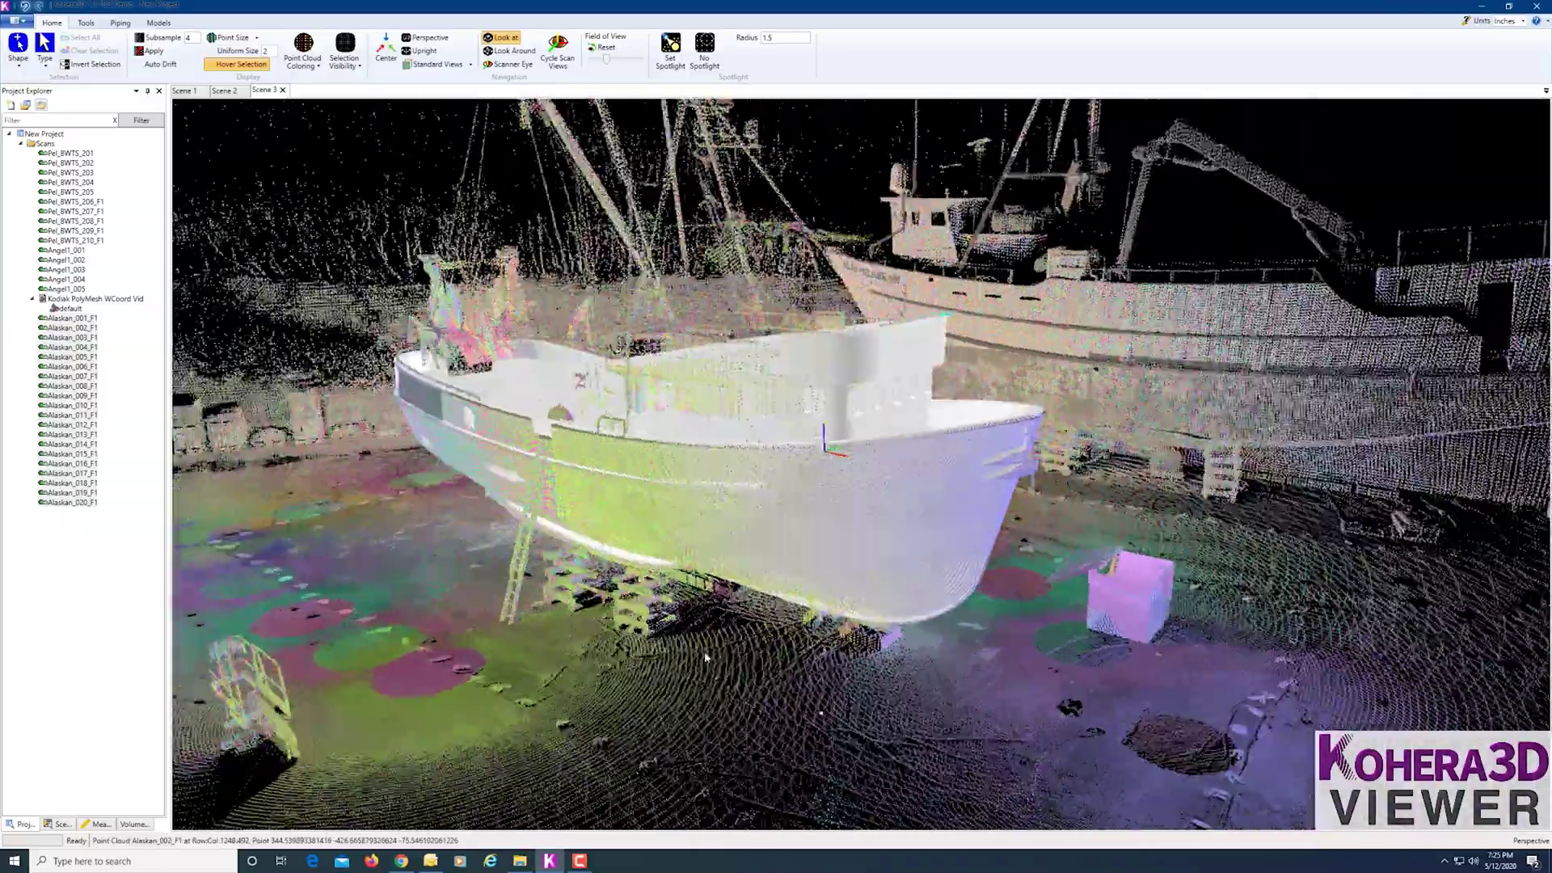
In Scene Explorer, hide and re-show the twenty Alaskan scans and the Kodiak ship mesh.
click(86, 25)
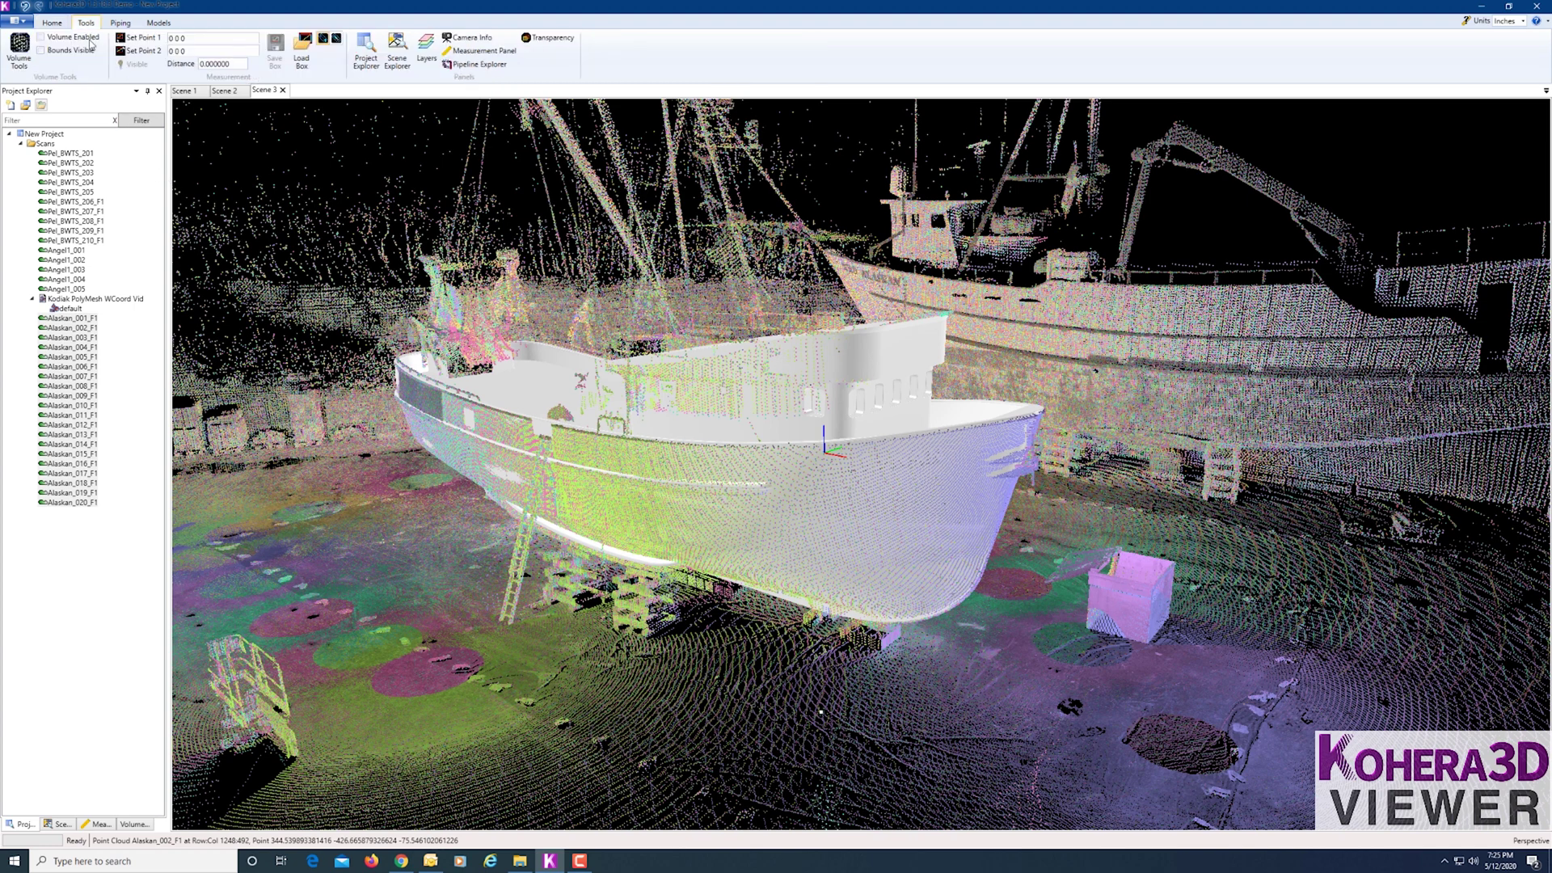
click(396, 55)
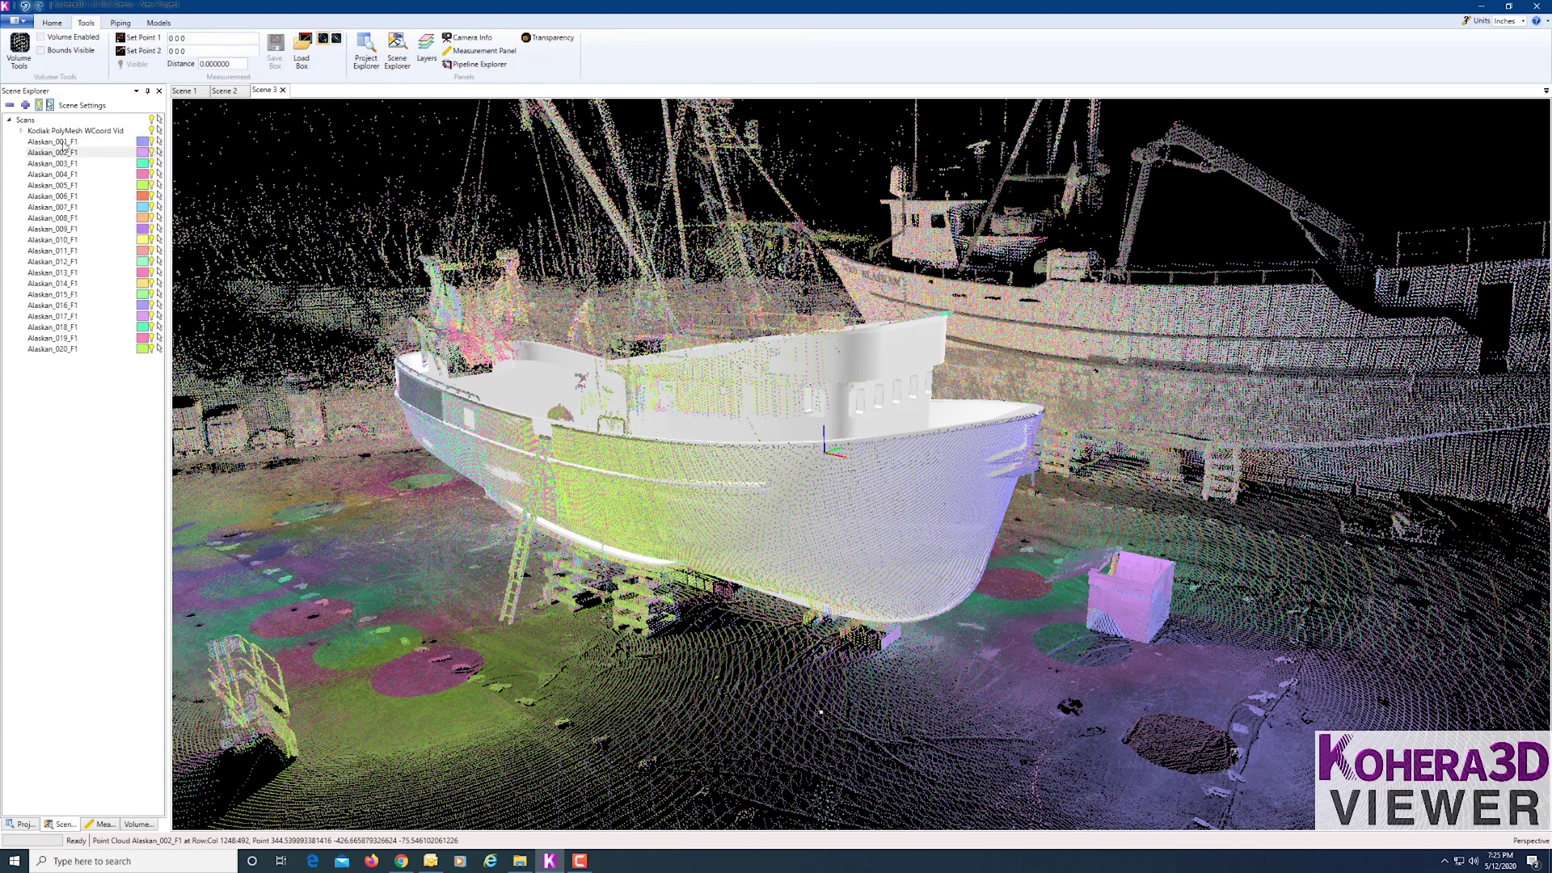
click(61, 142)
shift+click(45, 351)
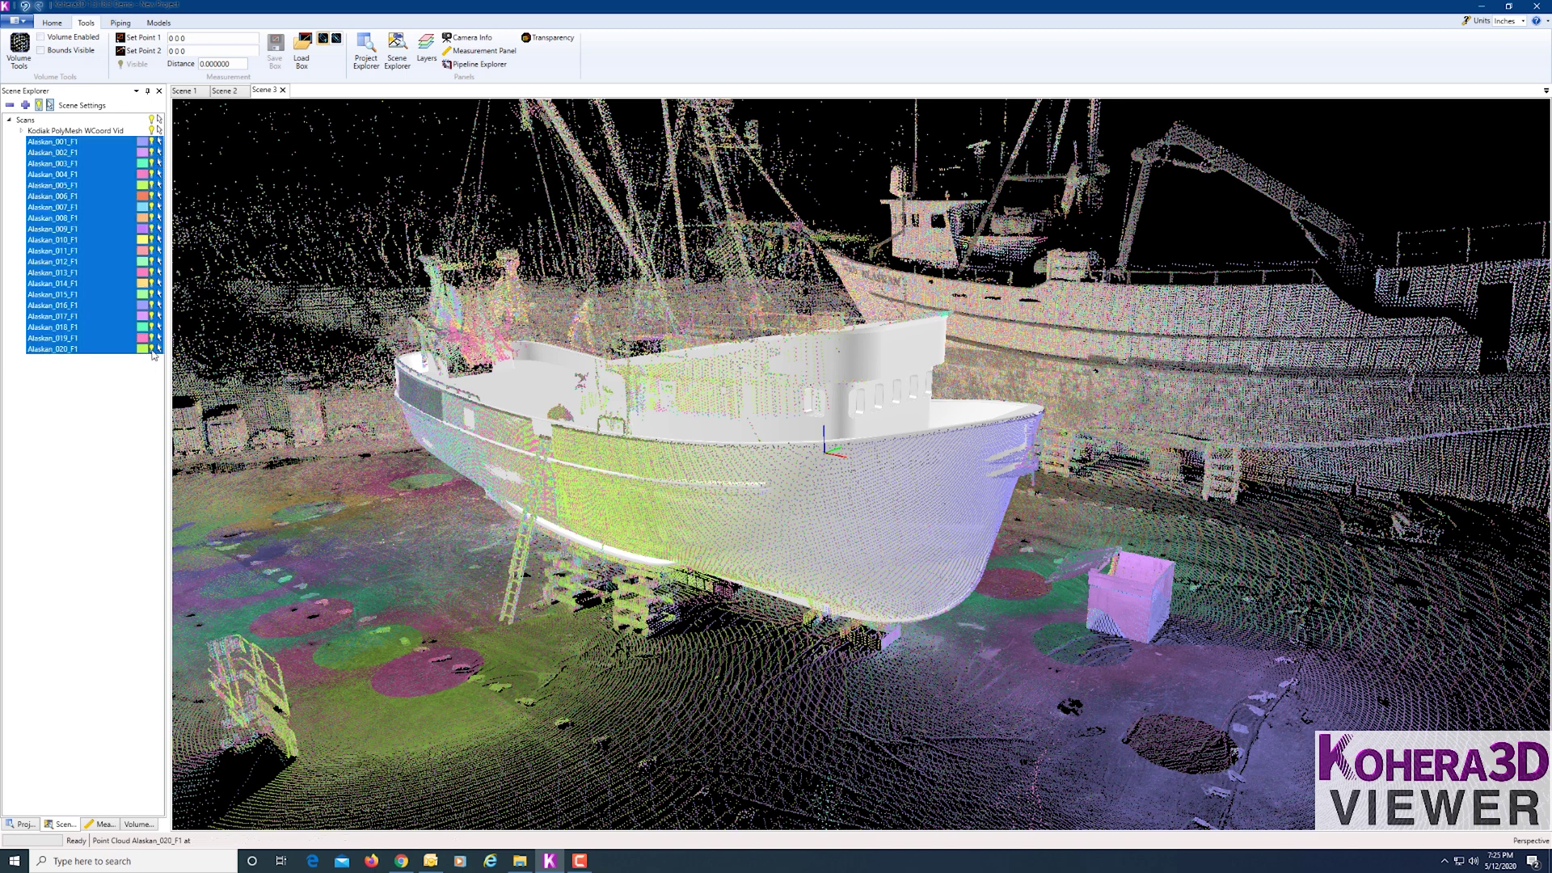
click(152, 350)
click(152, 350)
click(89, 132)
click(152, 131)
click(152, 131)
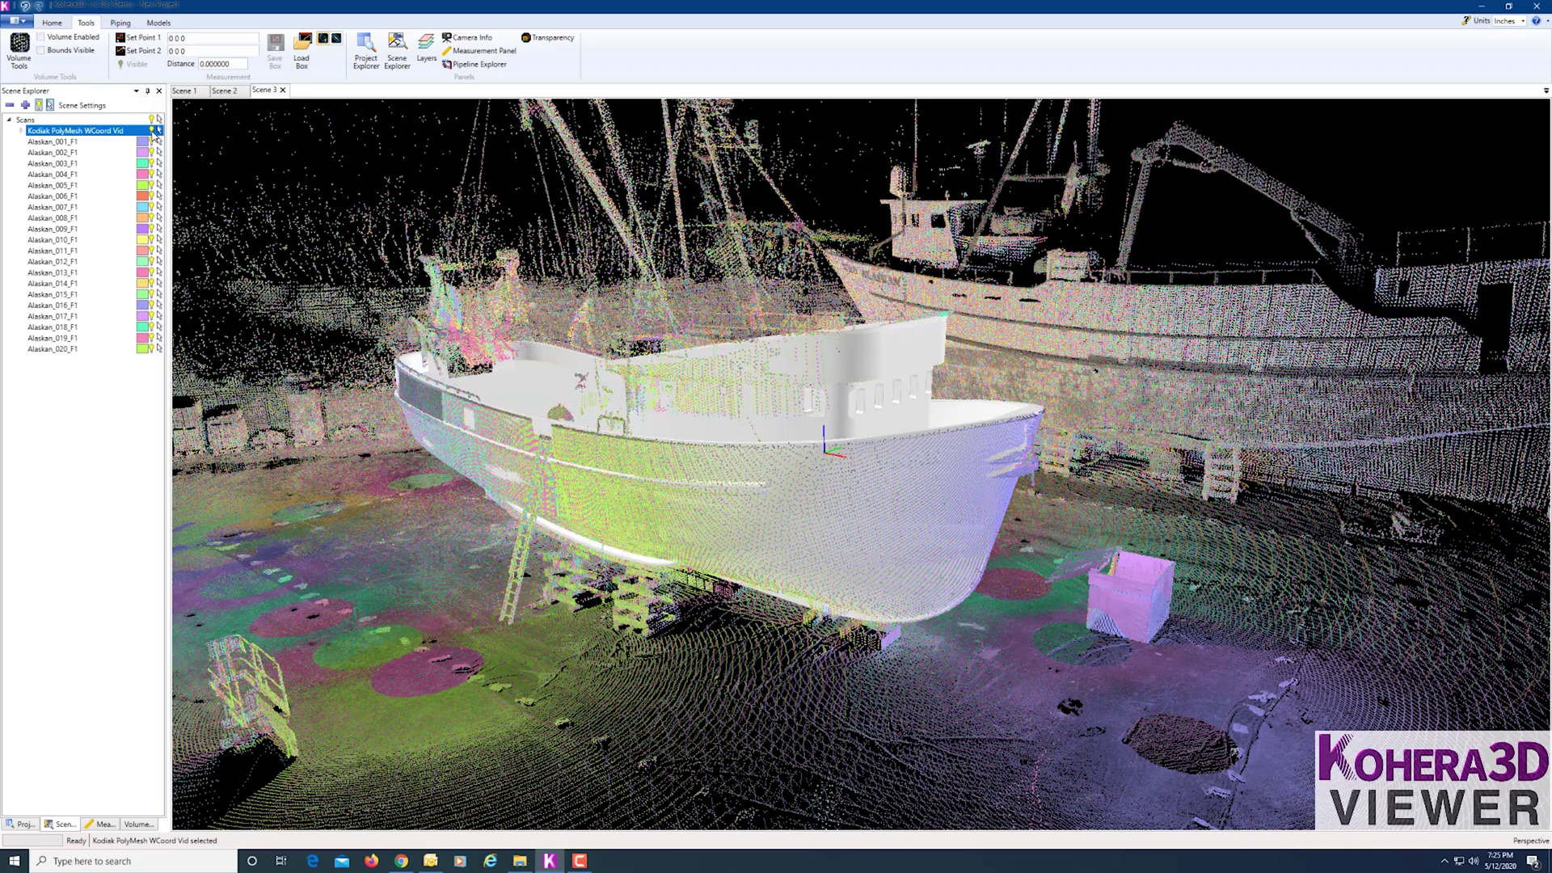
Orbit around the boat and open the Transparency settings.
click(592, 602)
scroll(593, 602, down, 3)
middle_drag(412, 477, 500, 479)
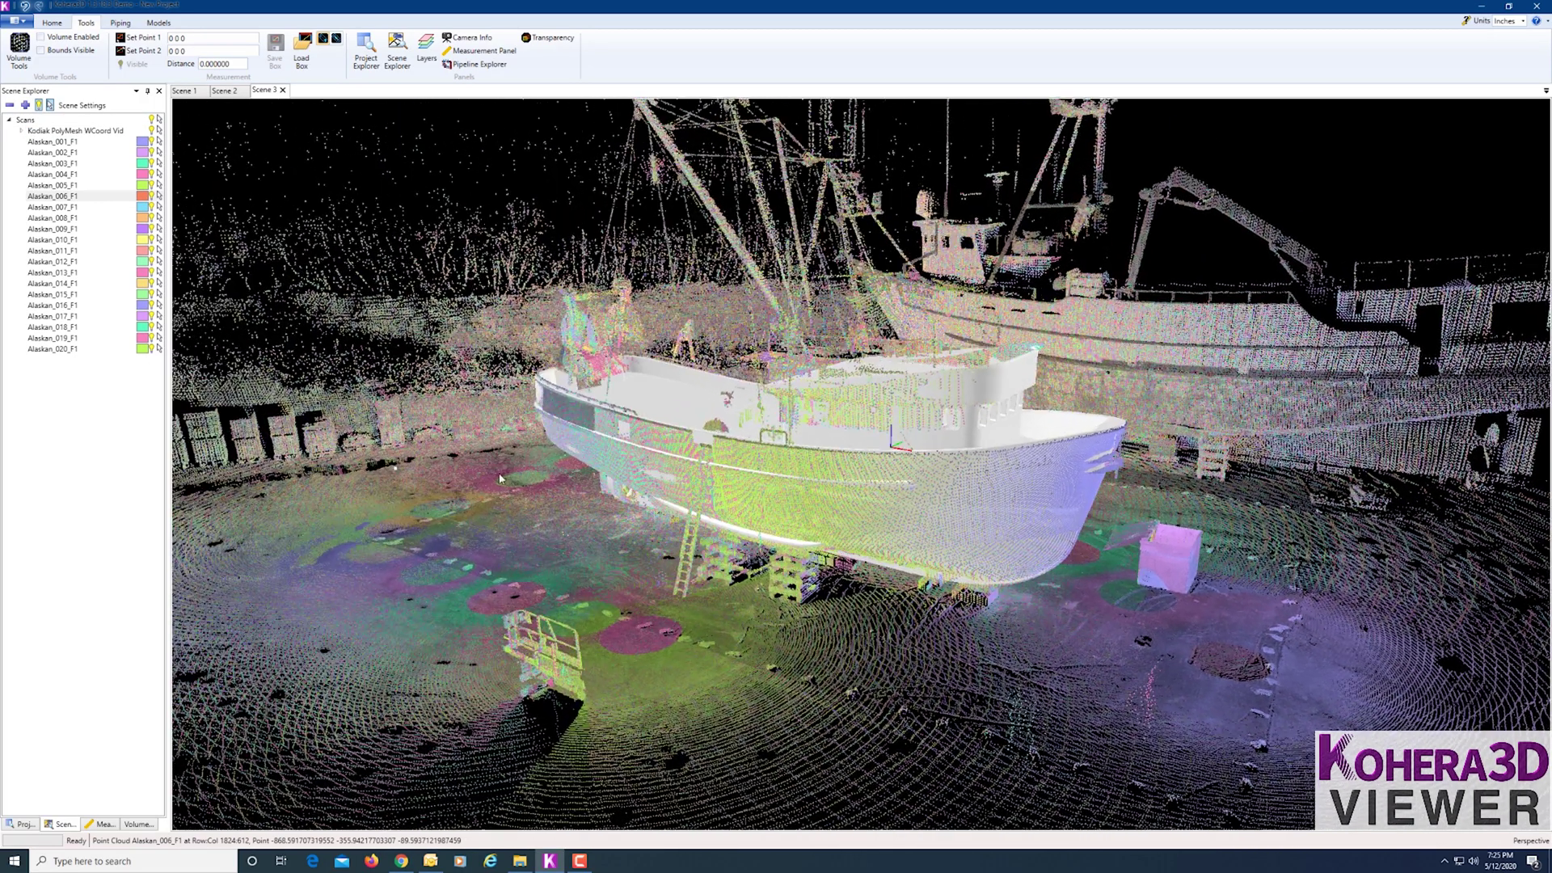
click(549, 39)
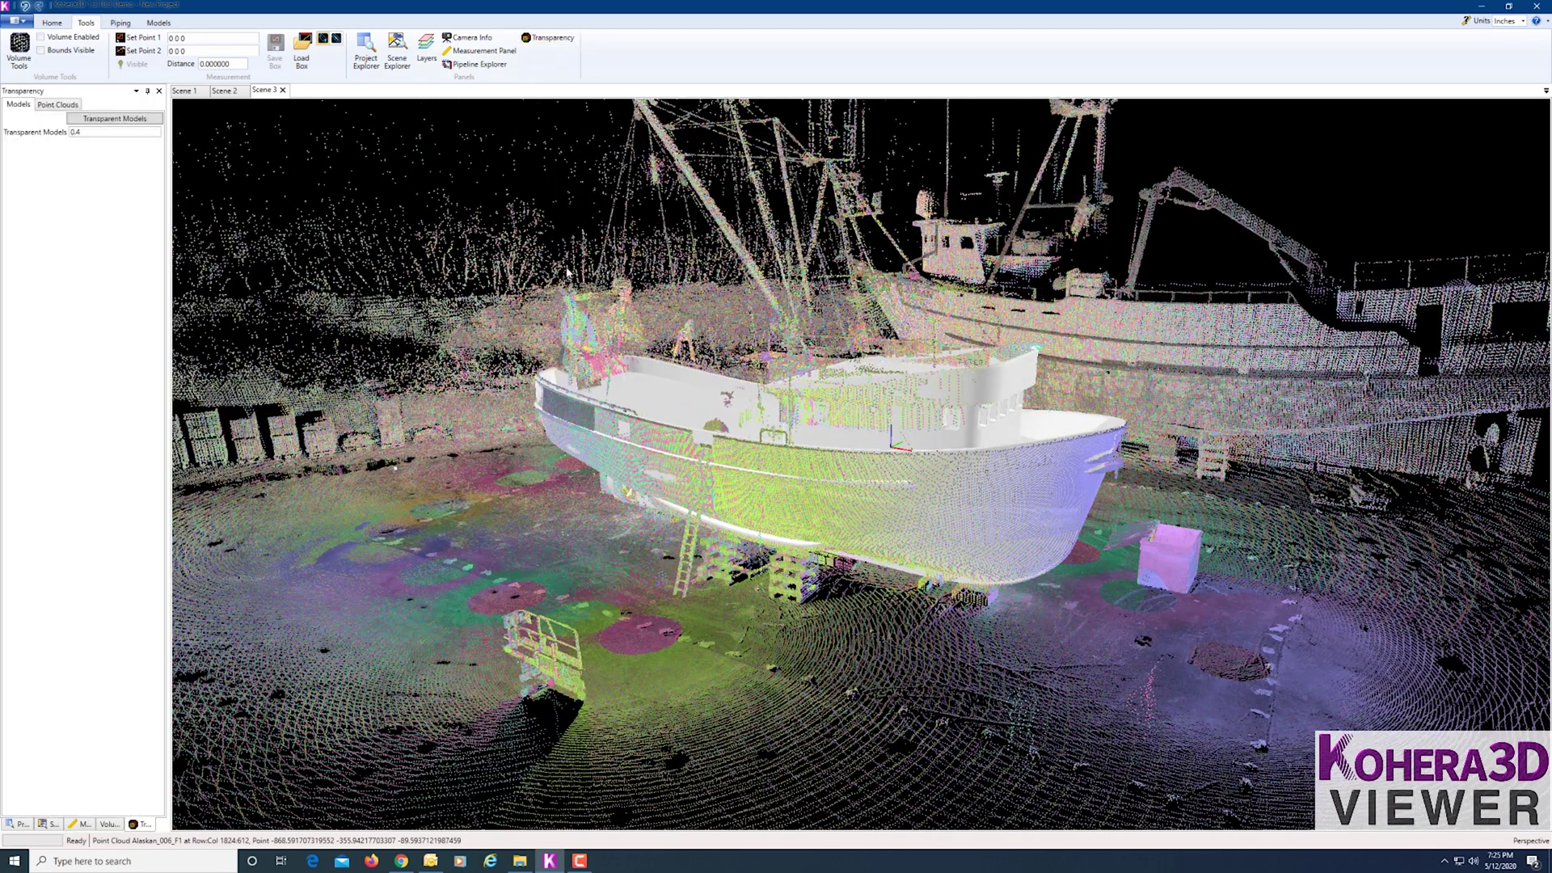
Lower point cloud alpha to 0.6701 and toggle the ship model's transparency on and off.
click(48, 107)
drag(13, 156, 12, 367)
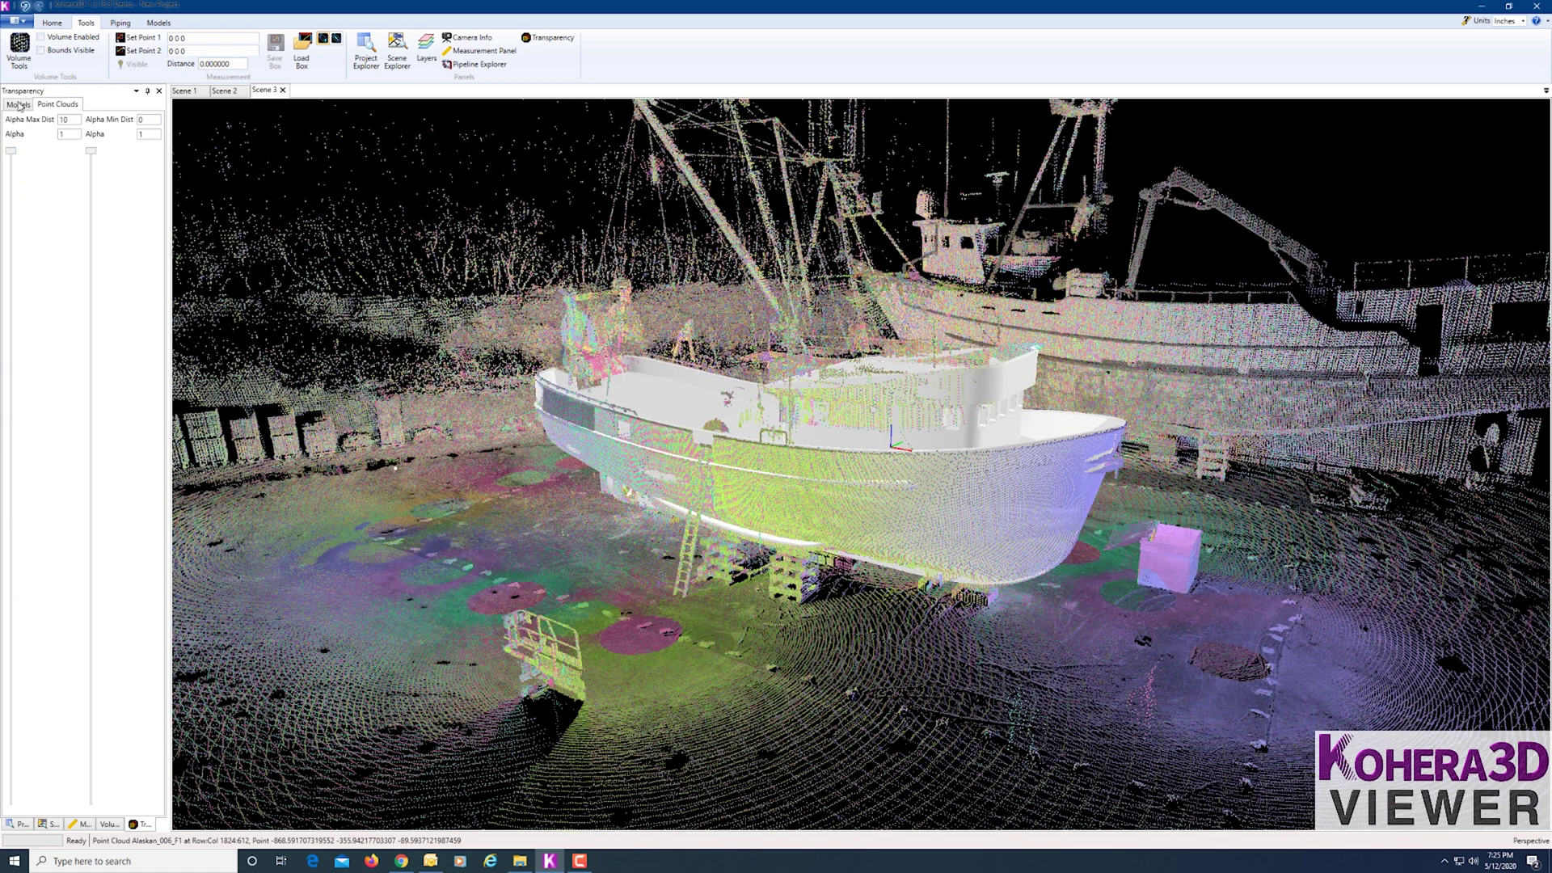
click(18, 104)
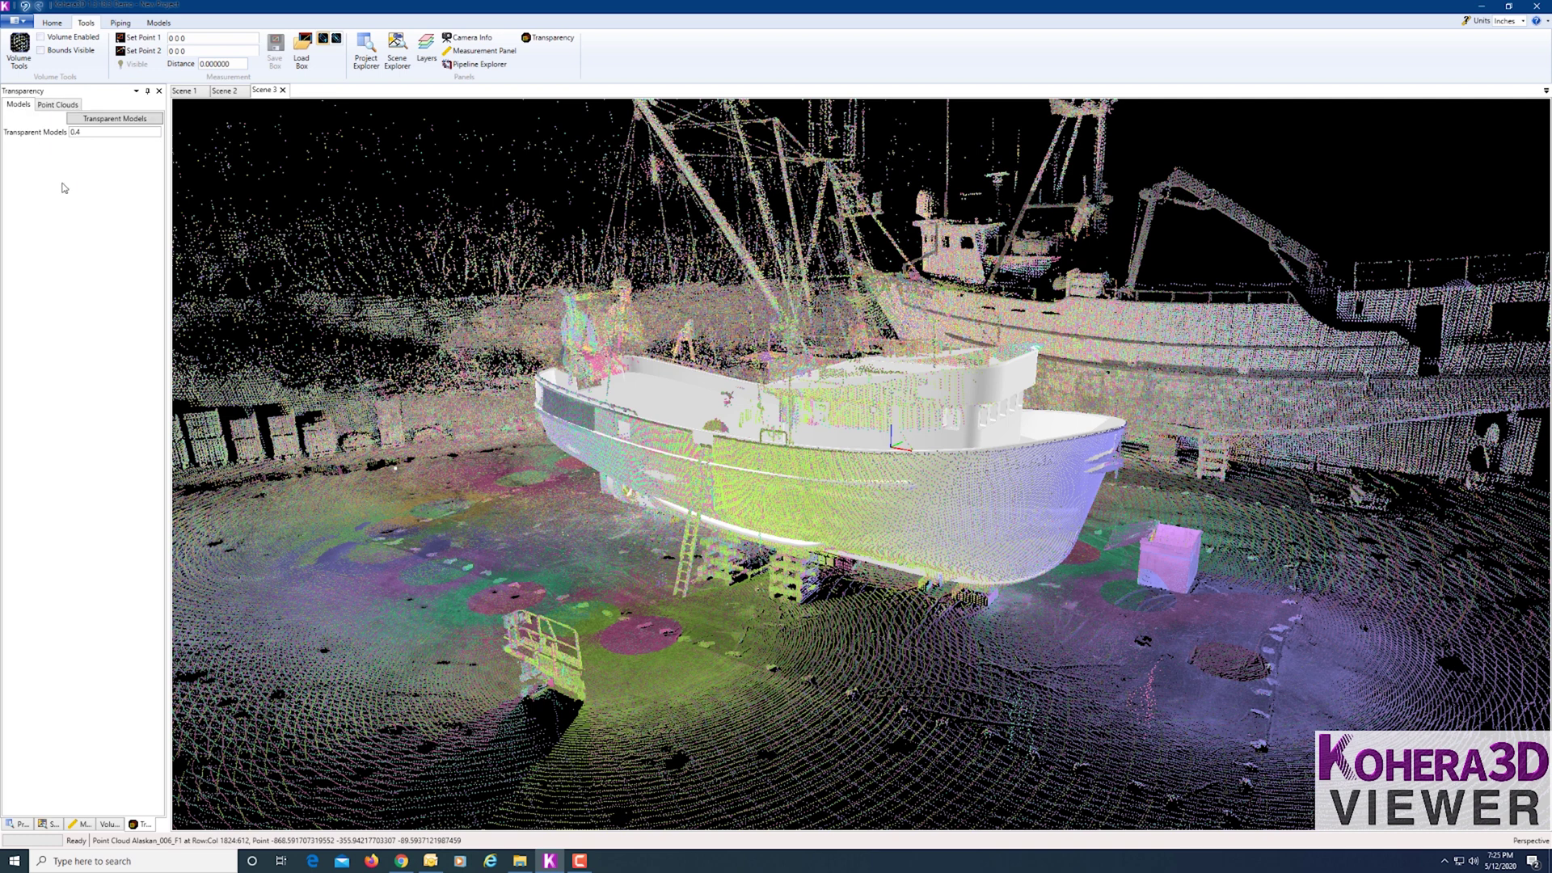
click(112, 122)
click(110, 121)
click(111, 122)
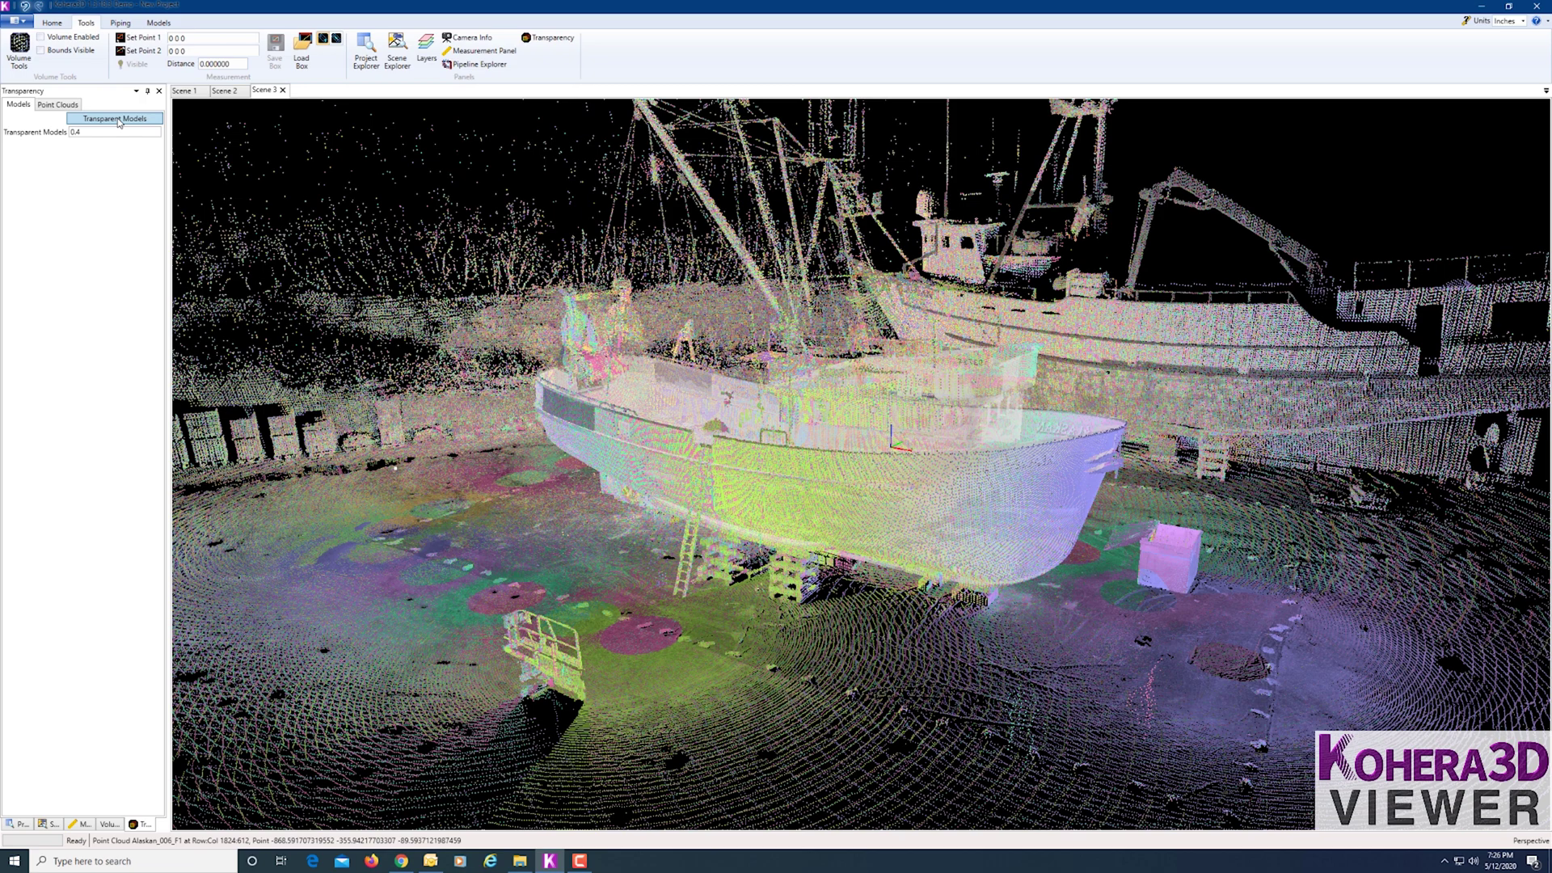
click(119, 122)
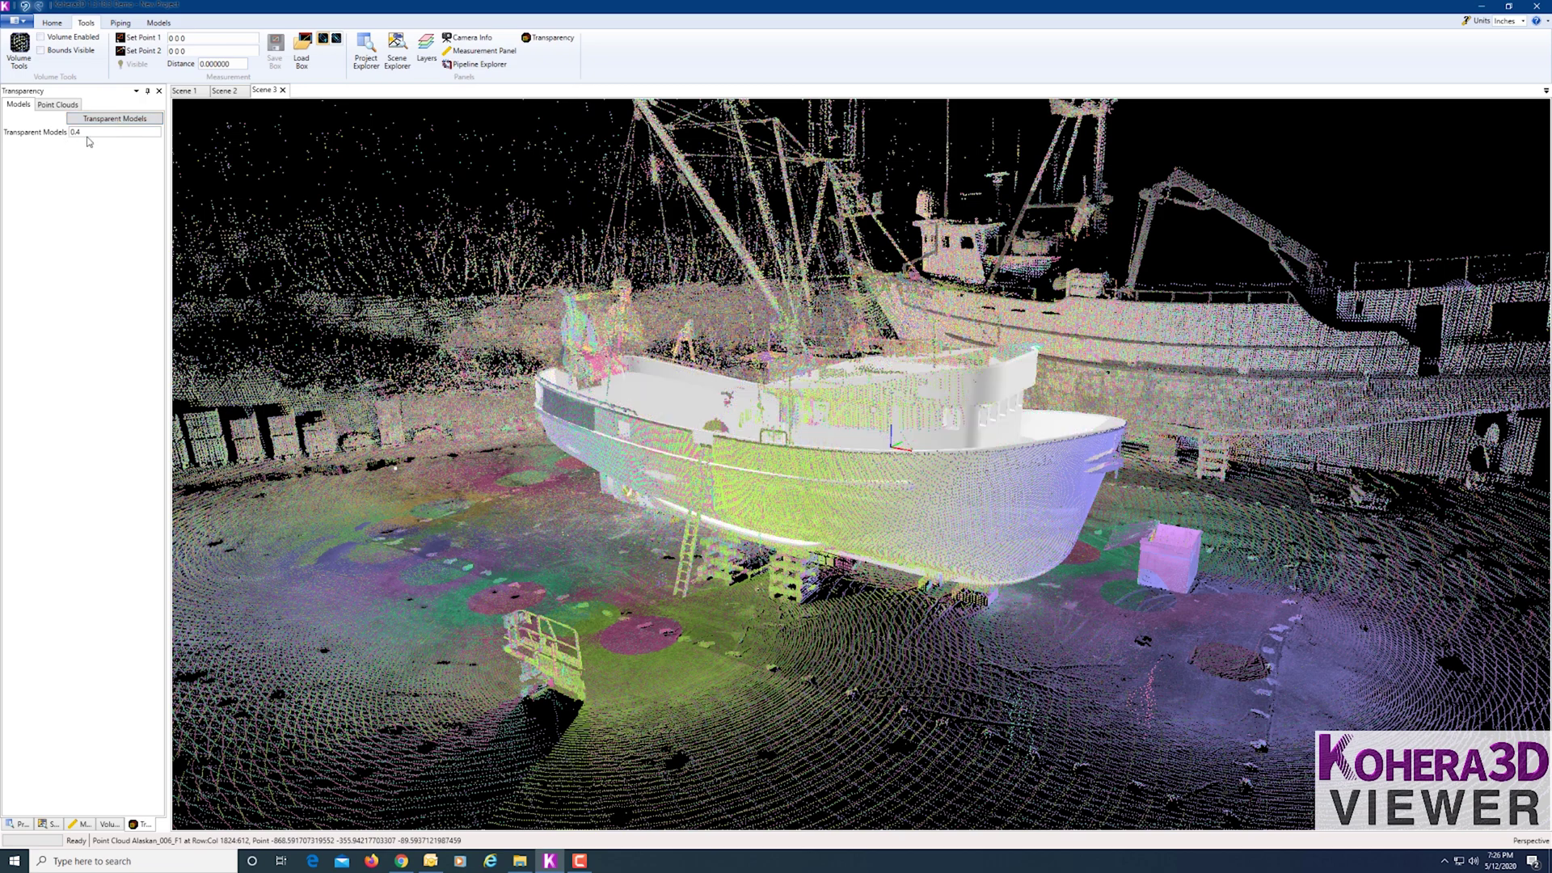
Check the 0.4 model transparency value, view the boat from its bow, and return to Project Explorer.
drag(87, 132, 66, 133)
drag(641, 499, 811, 619)
drag(1063, 645, 760, 647)
scroll(760, 633, down, 3)
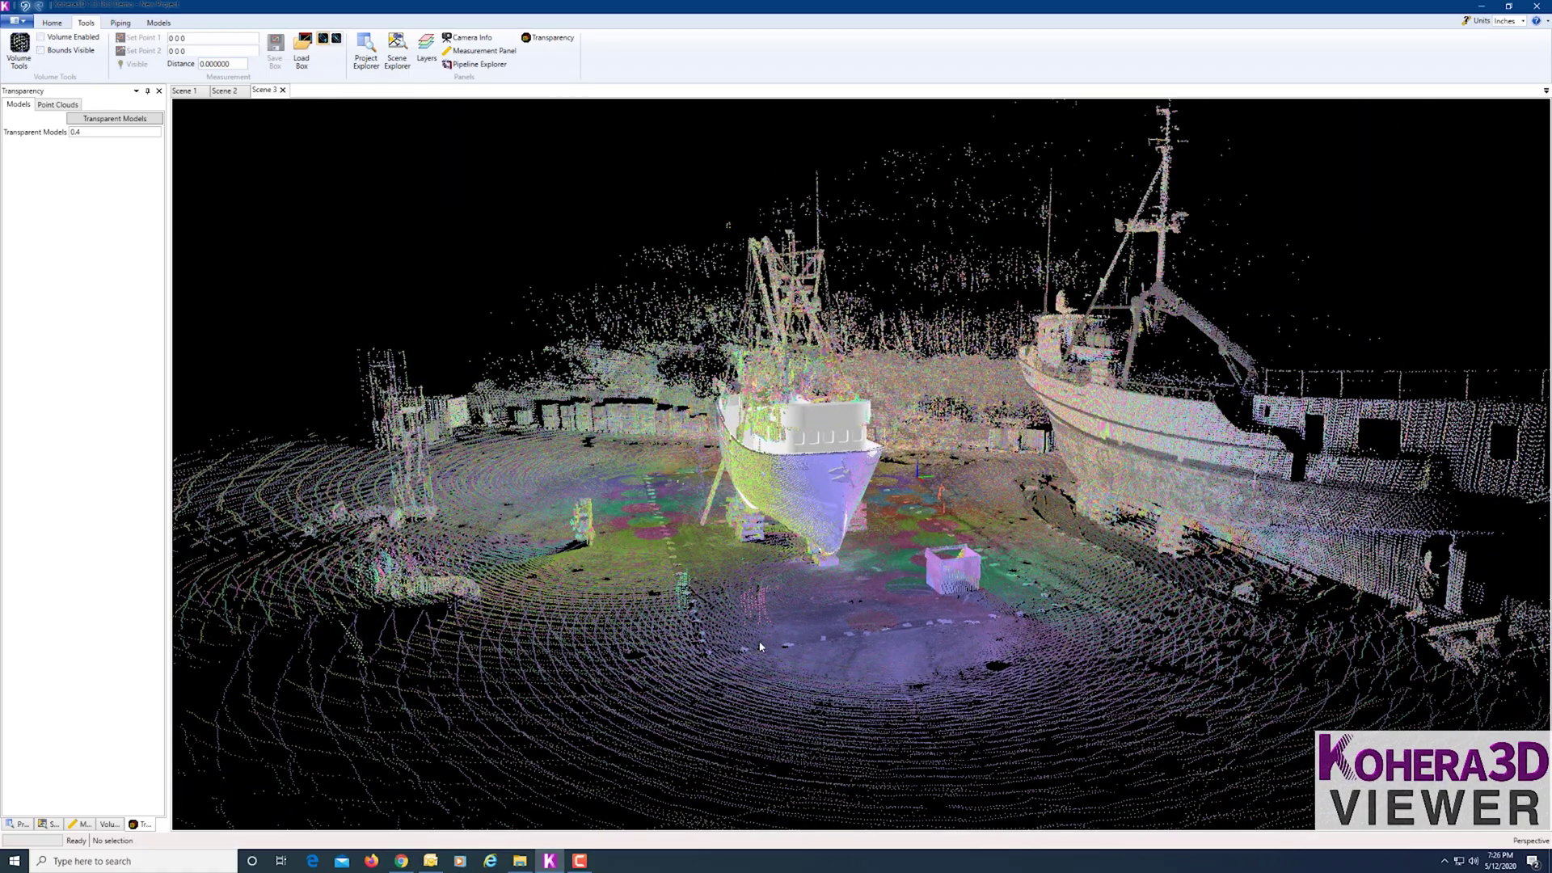
click(21, 825)
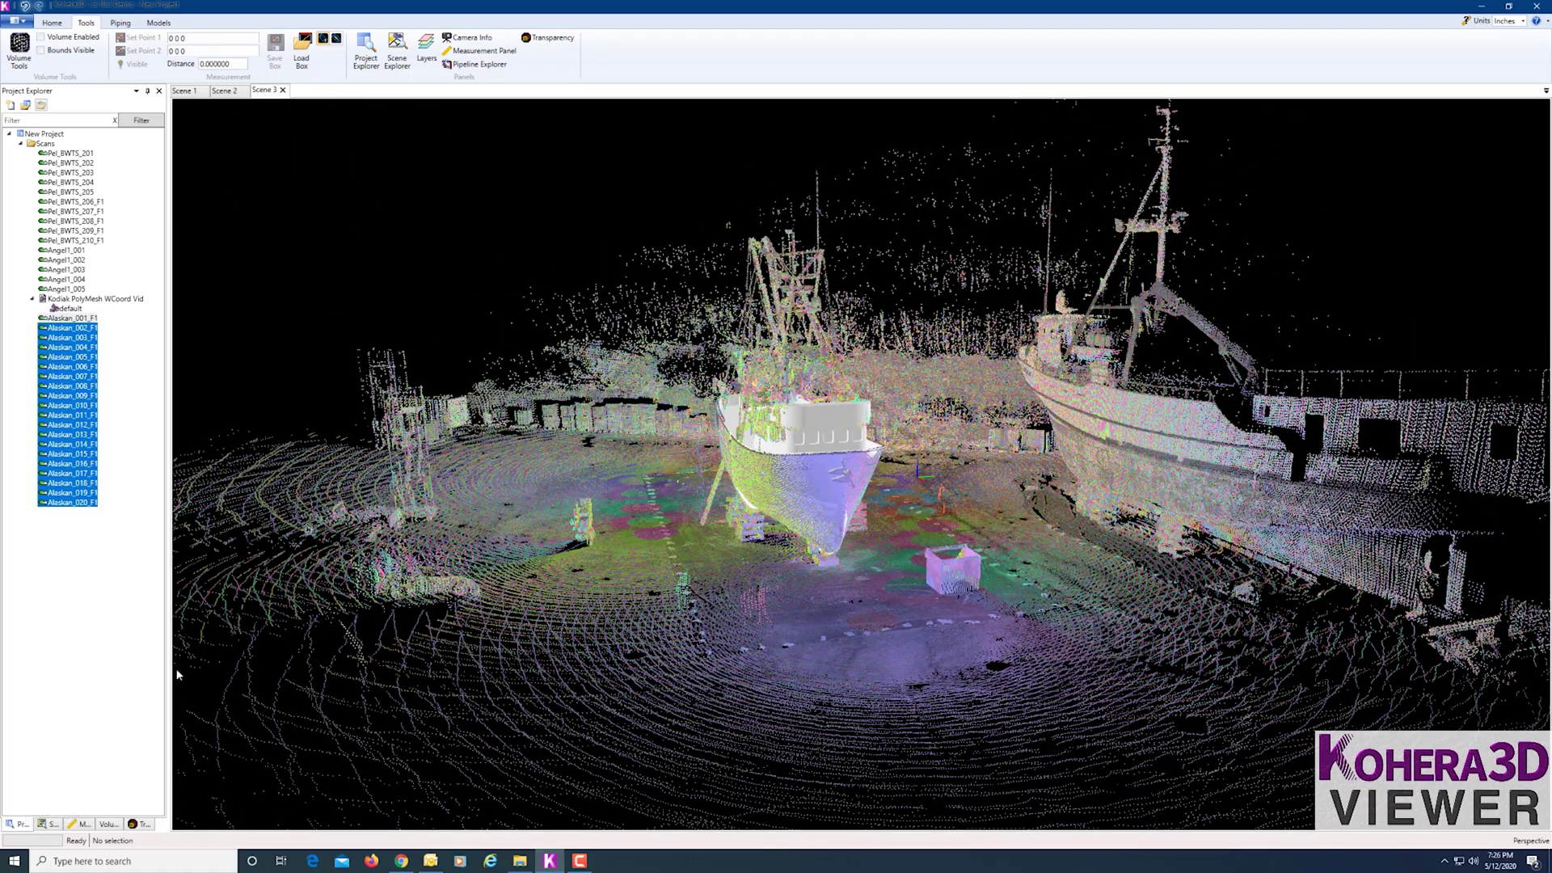
Remove the Kodiak PolyMesh model and all Alaskan scans from the project.
click(522, 728)
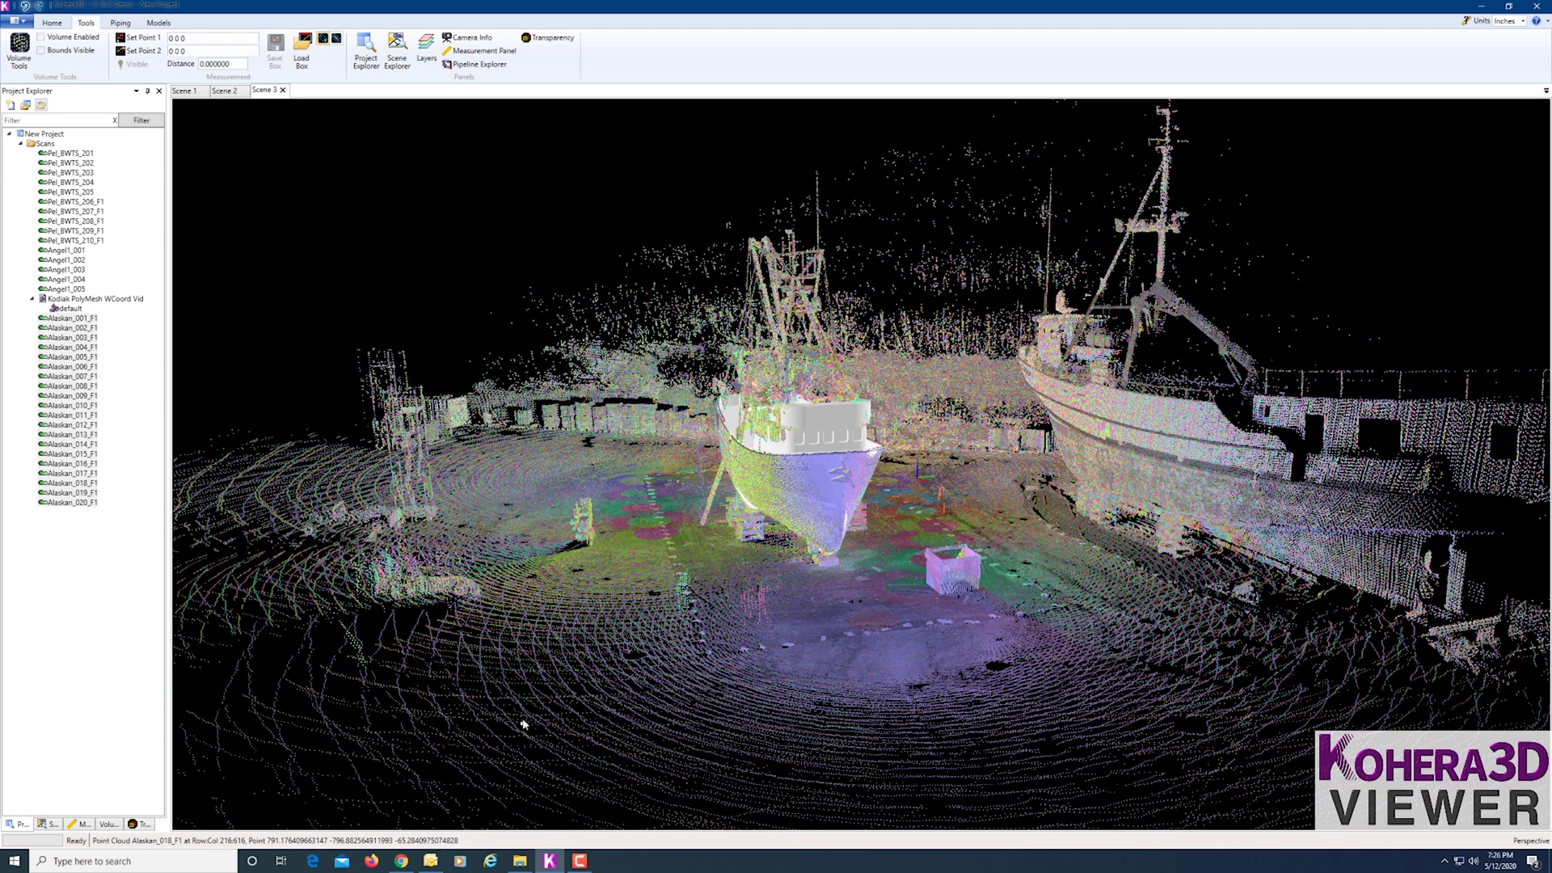
click(71, 300)
shift+click(62, 503)
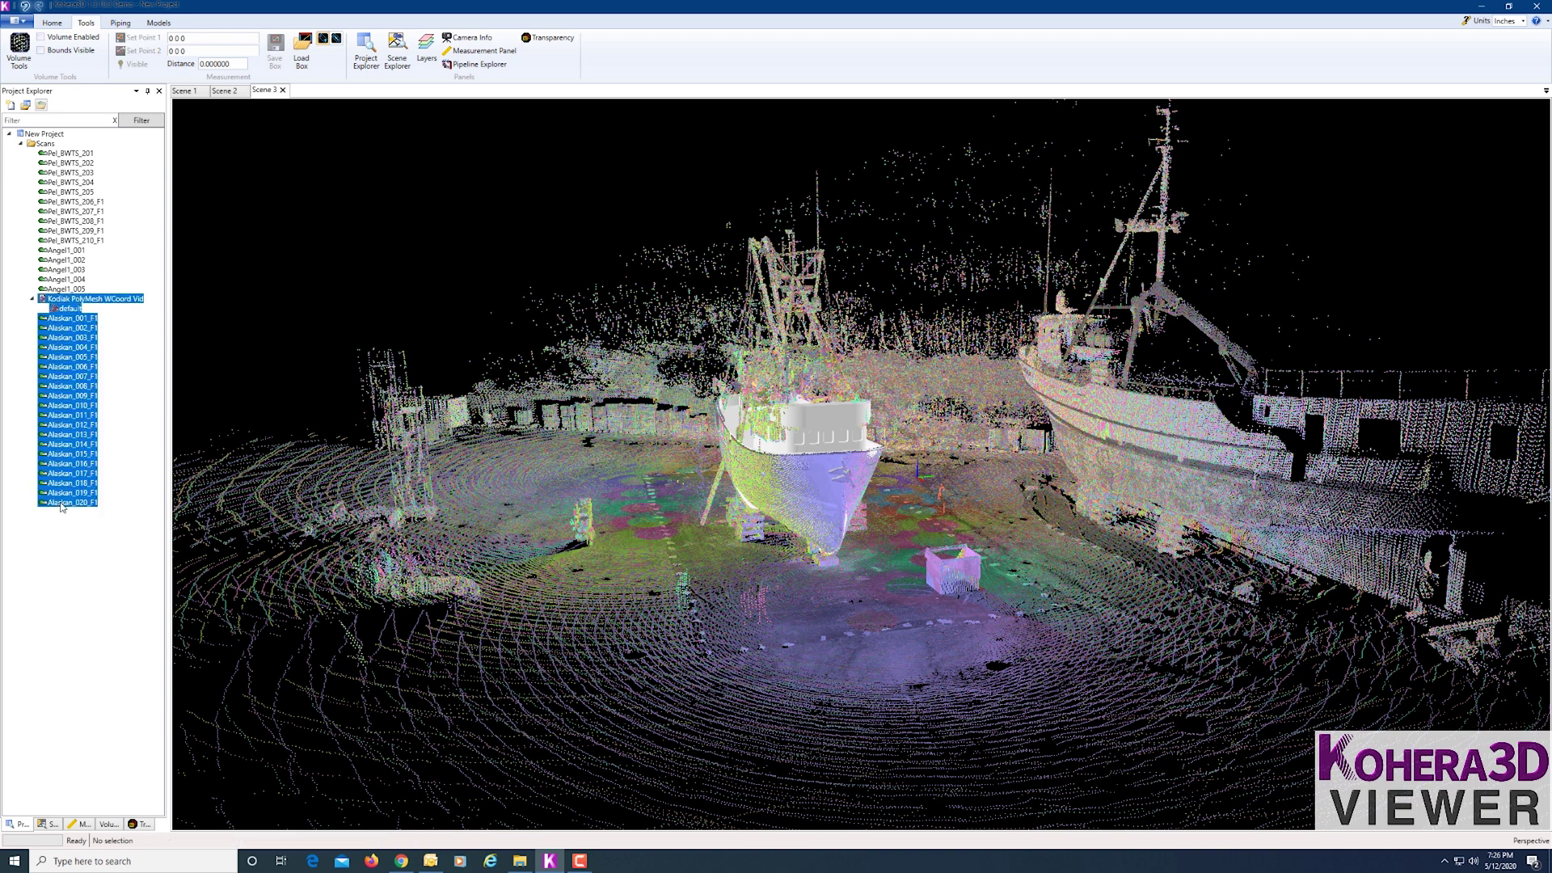
right_click(69, 445)
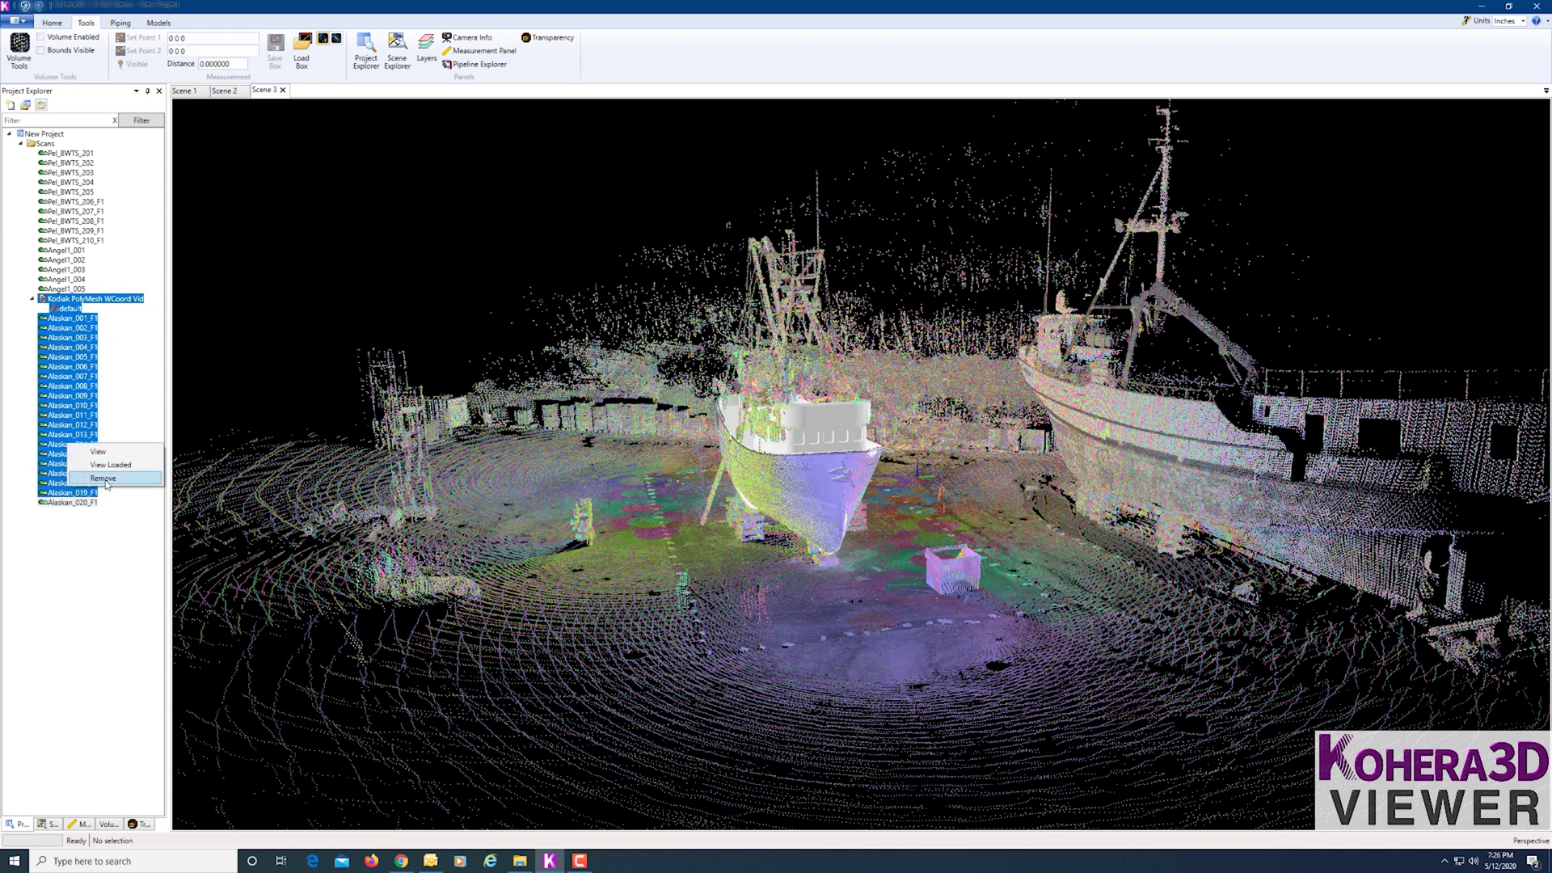
click(104, 479)
drag(598, 548, 773, 560)
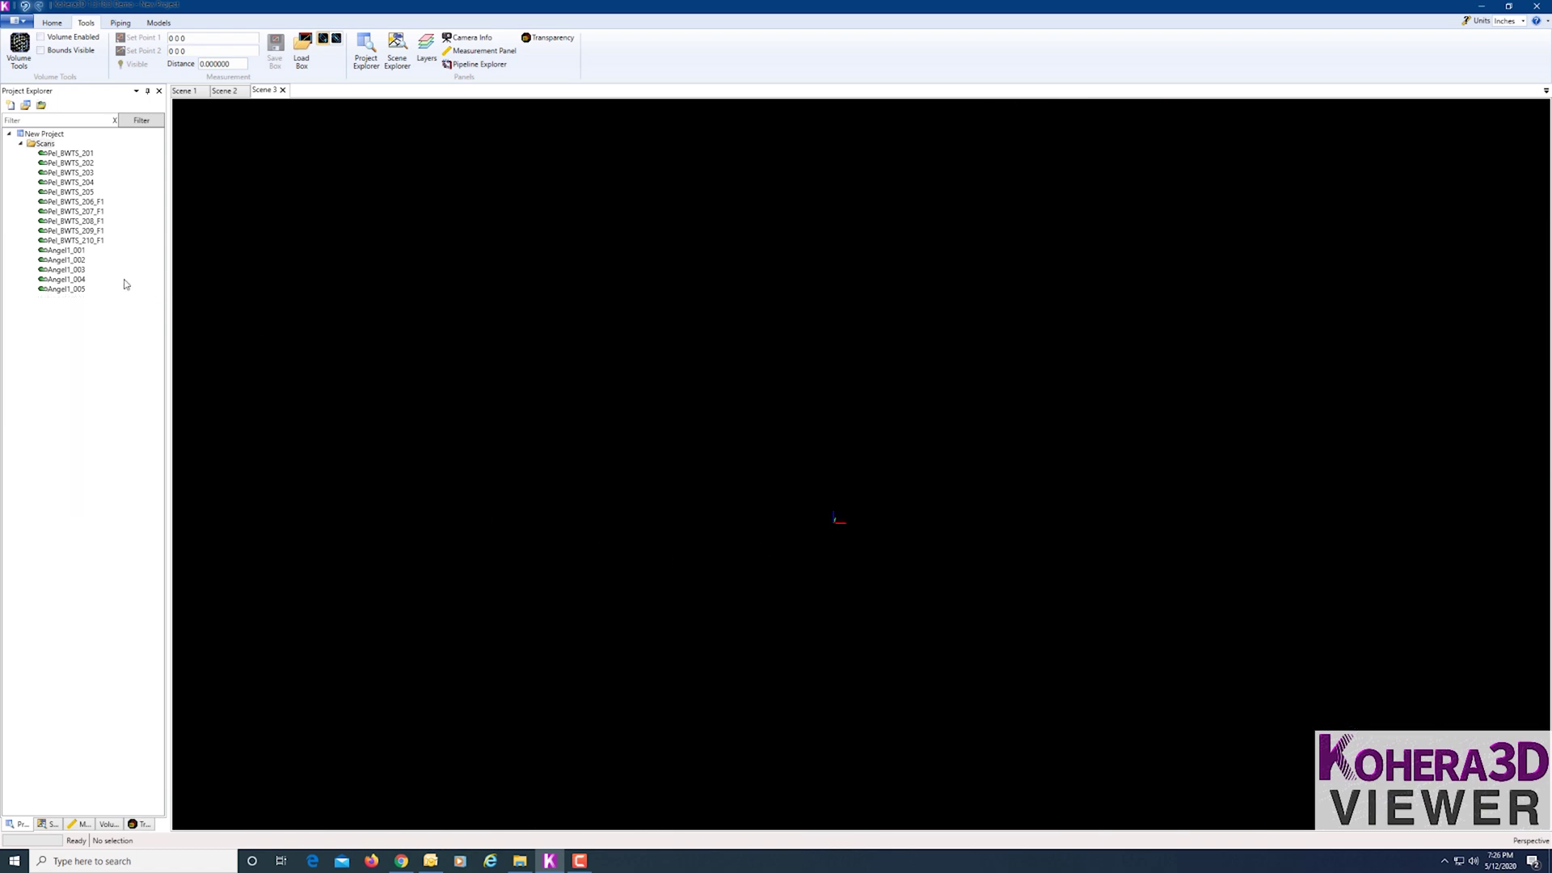
Remove scans Angel1_001 through Angel1_004 from the project.
click(65, 251)
shift+click(63, 280)
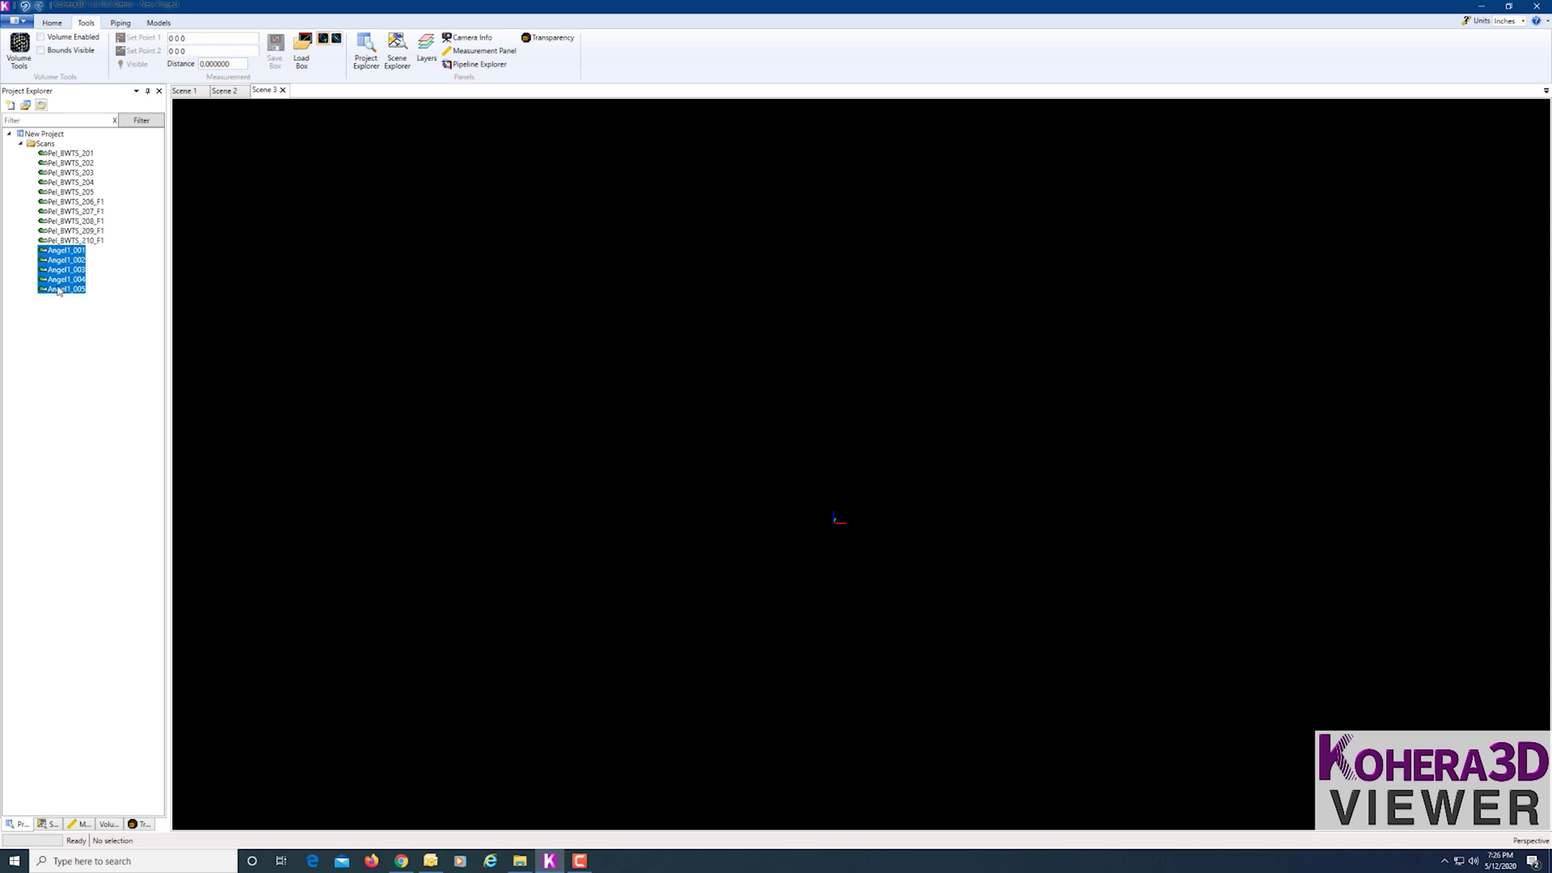
right_click(59, 283)
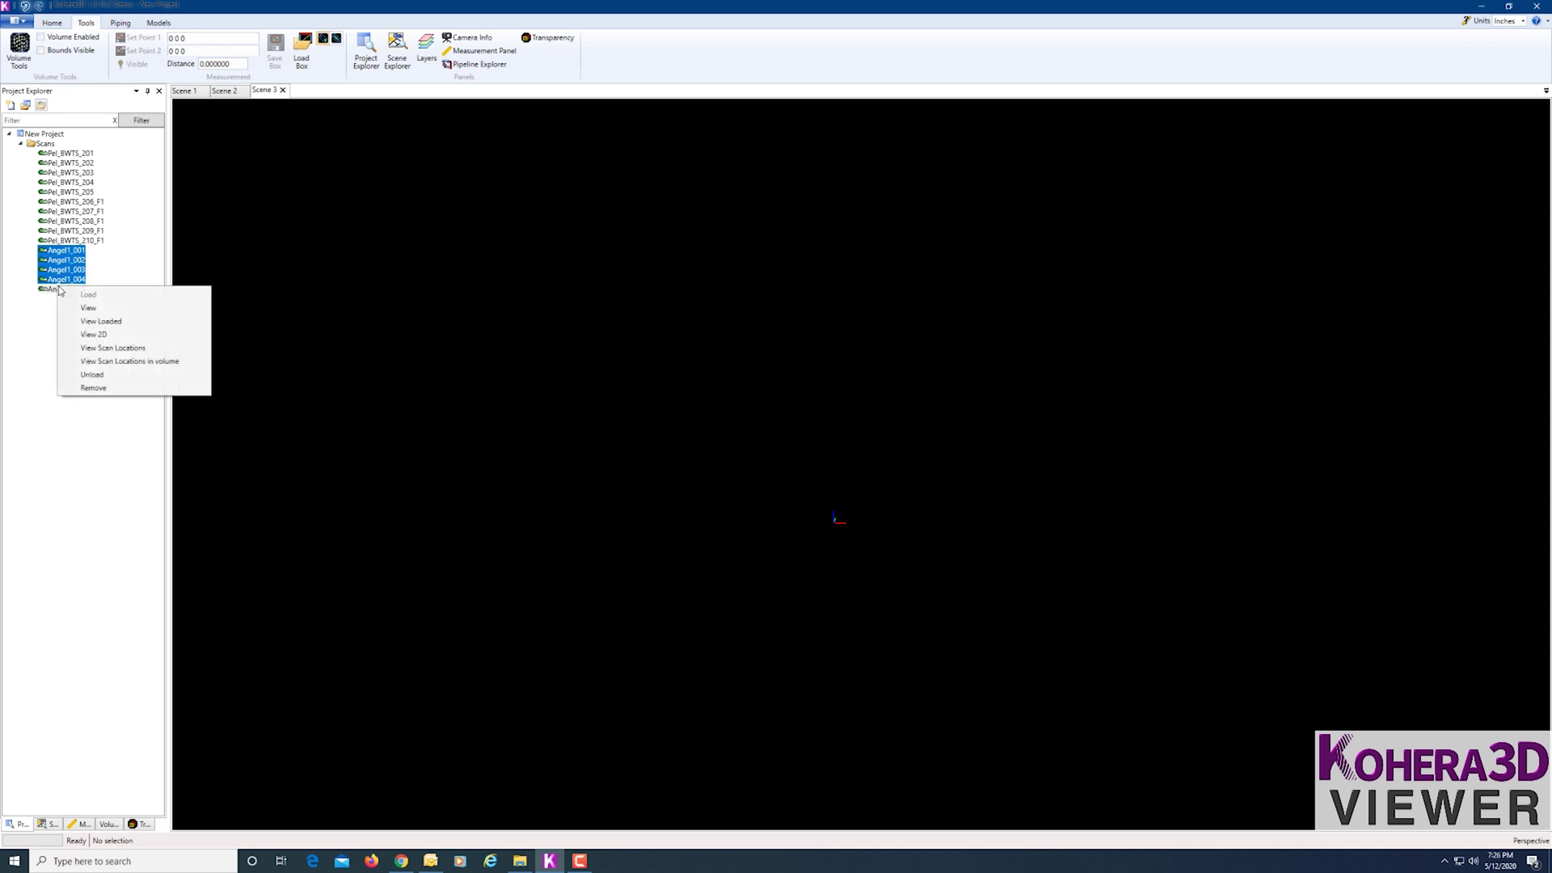
click(92, 389)
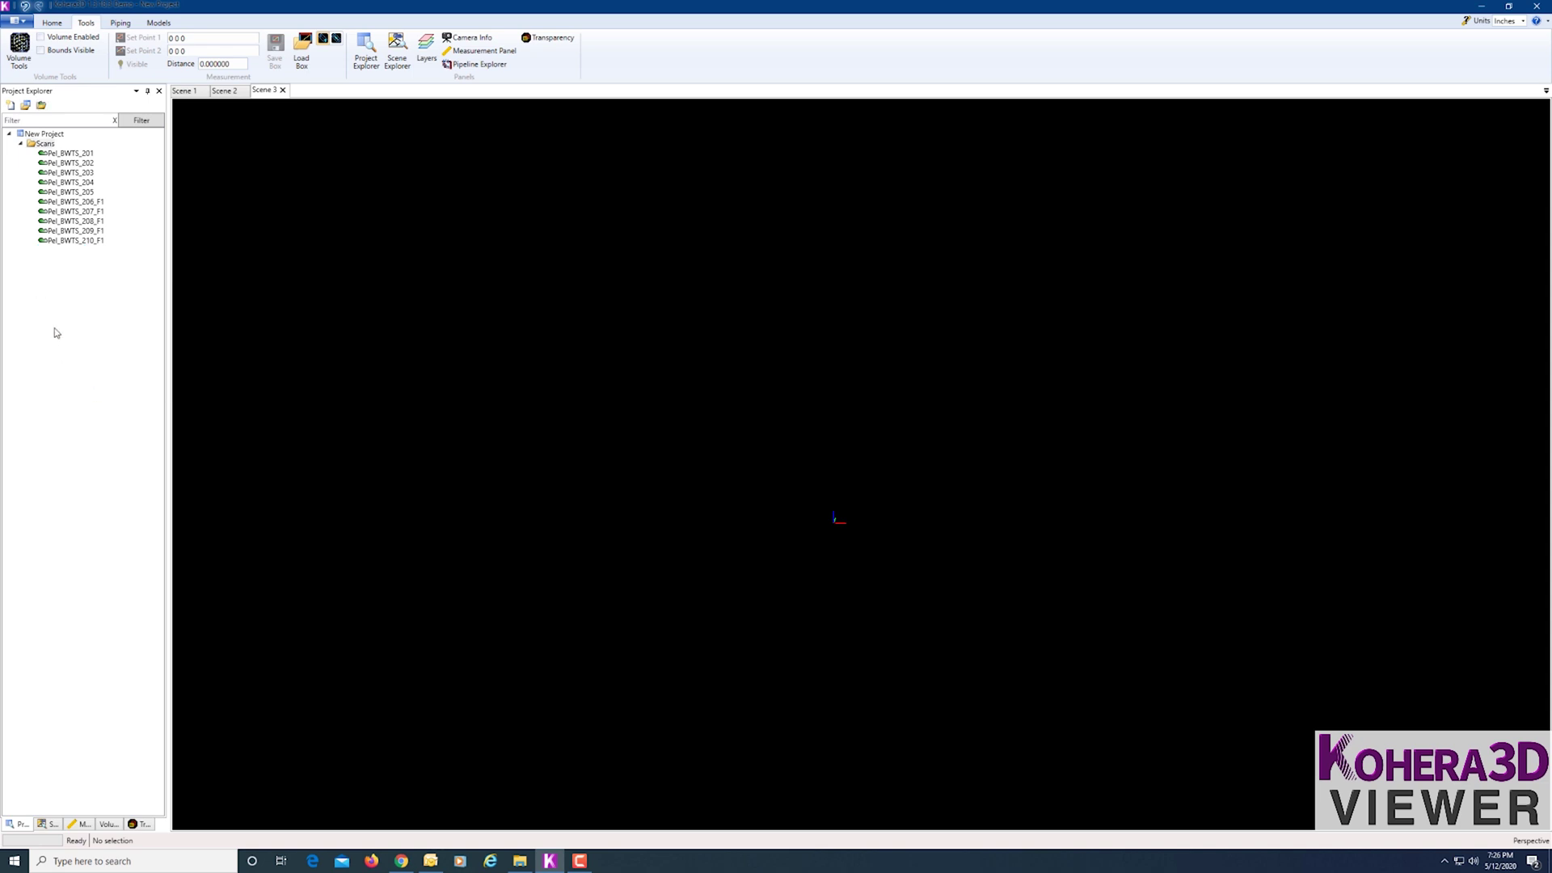
Close Scene 3 and Scene 2, then orbit the Rel_BWTS point cloud in Scene 1.
click(282, 90)
click(240, 89)
middle_drag(887, 423, 671, 440)
scroll(671, 441, up, 4)
scroll(488, 433, down, 4)
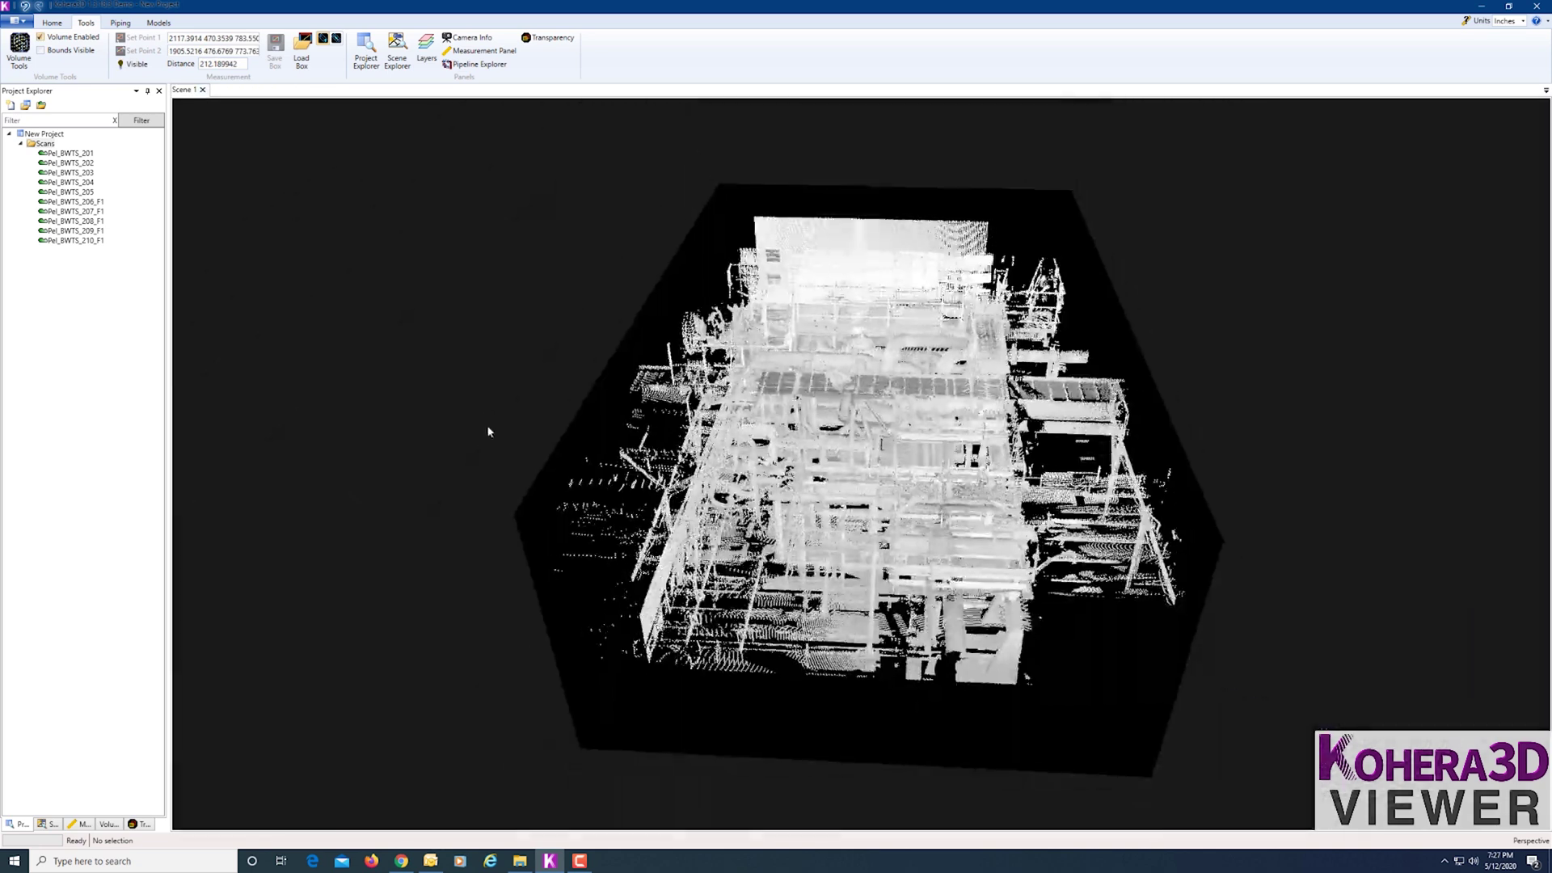
middle_drag(488, 433, 914, 475)
middle_drag(760, 449, 722, 477)
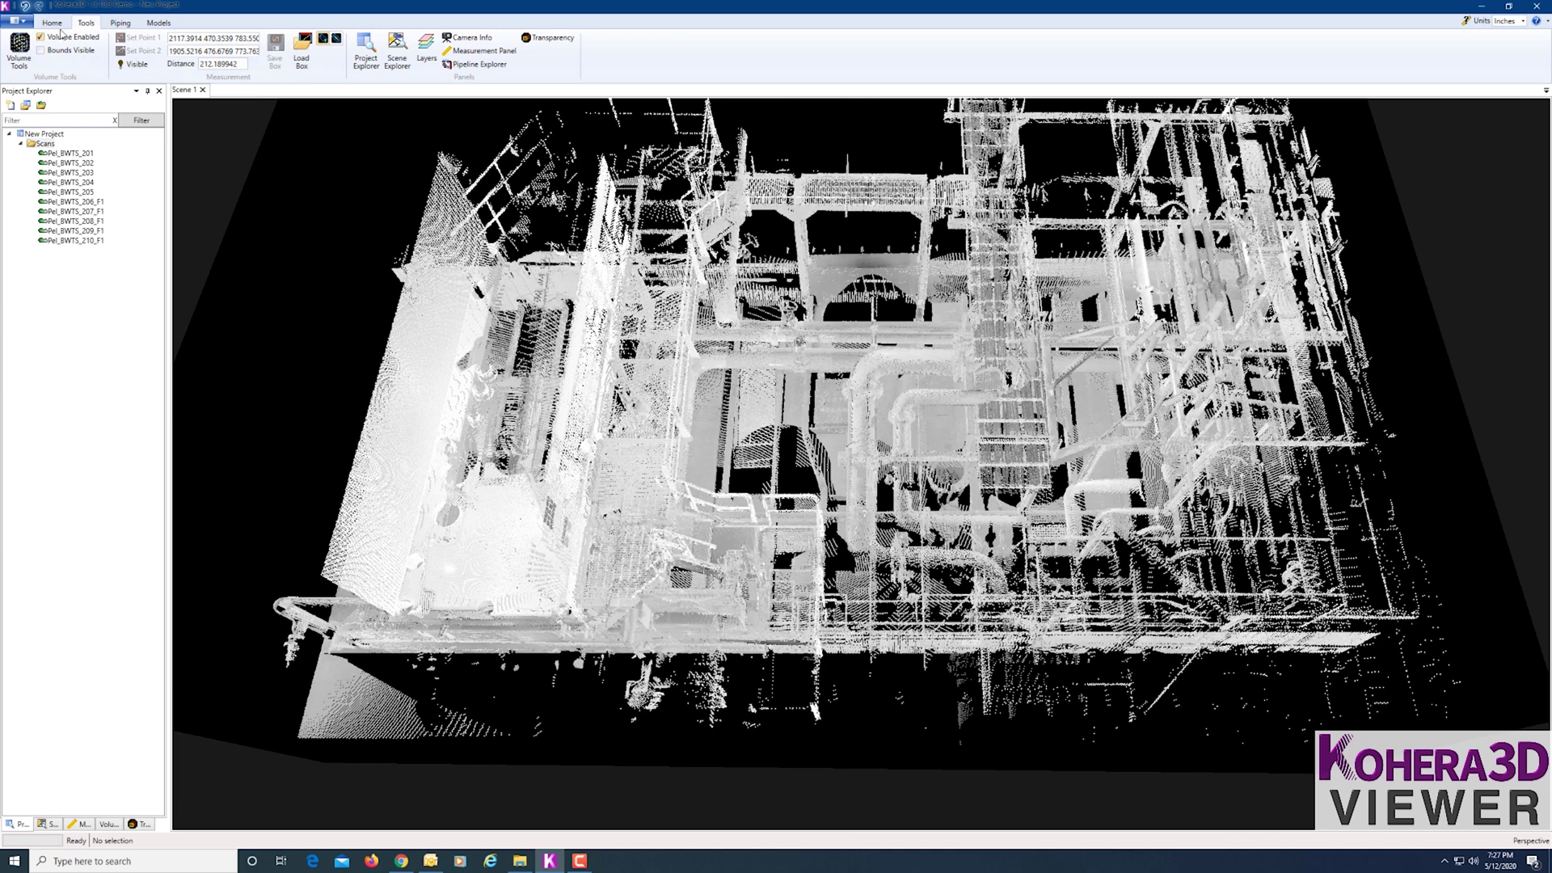
click(53, 25)
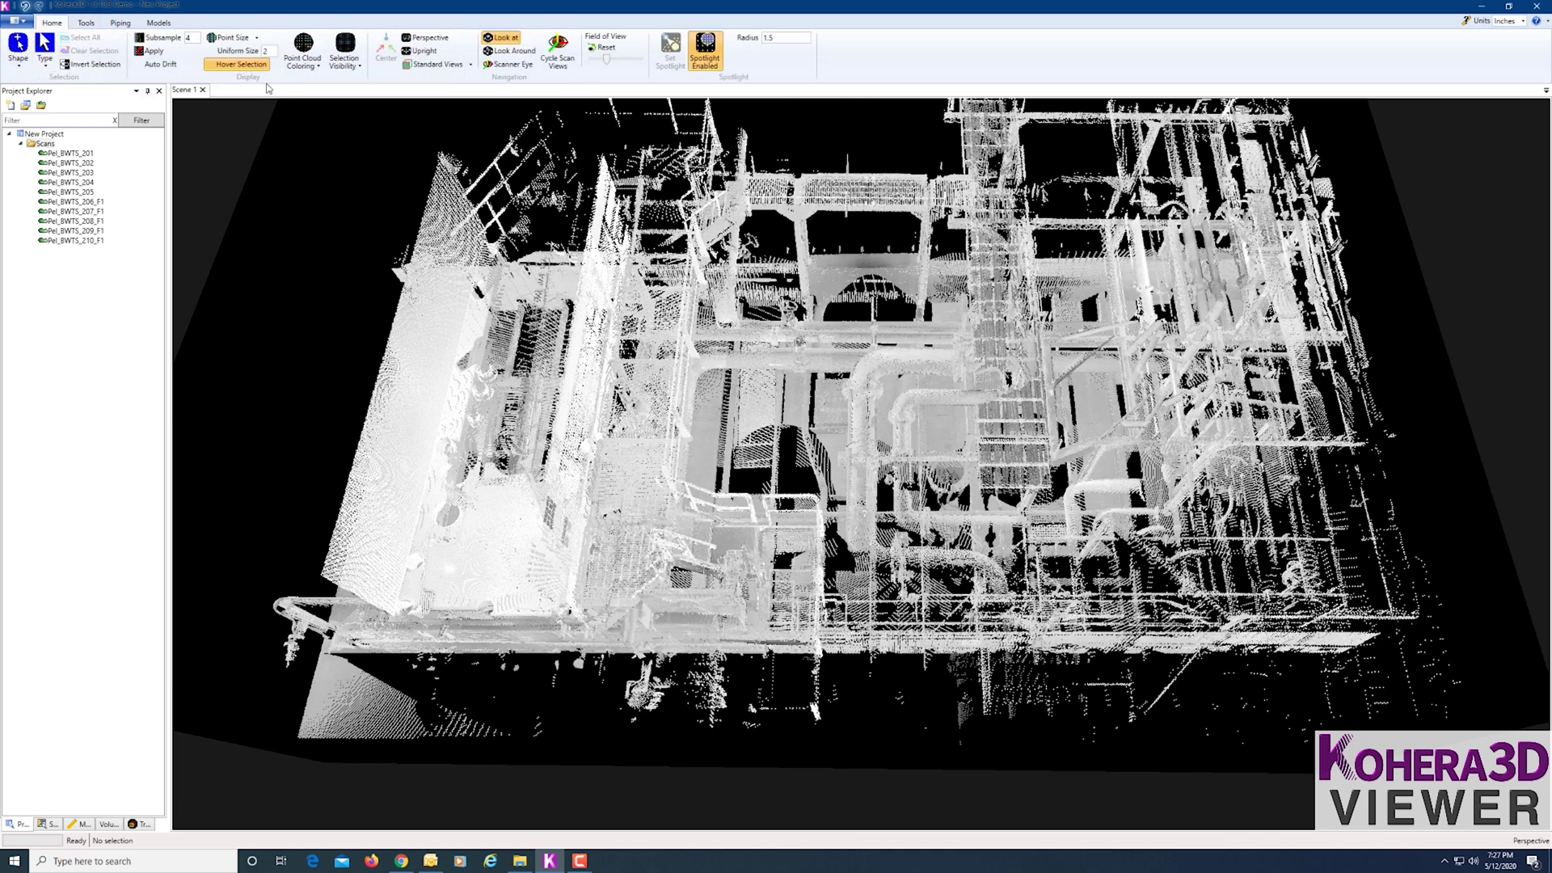
Color the point cloud By Scan and set the uniform point size to 1.
click(319, 66)
click(327, 84)
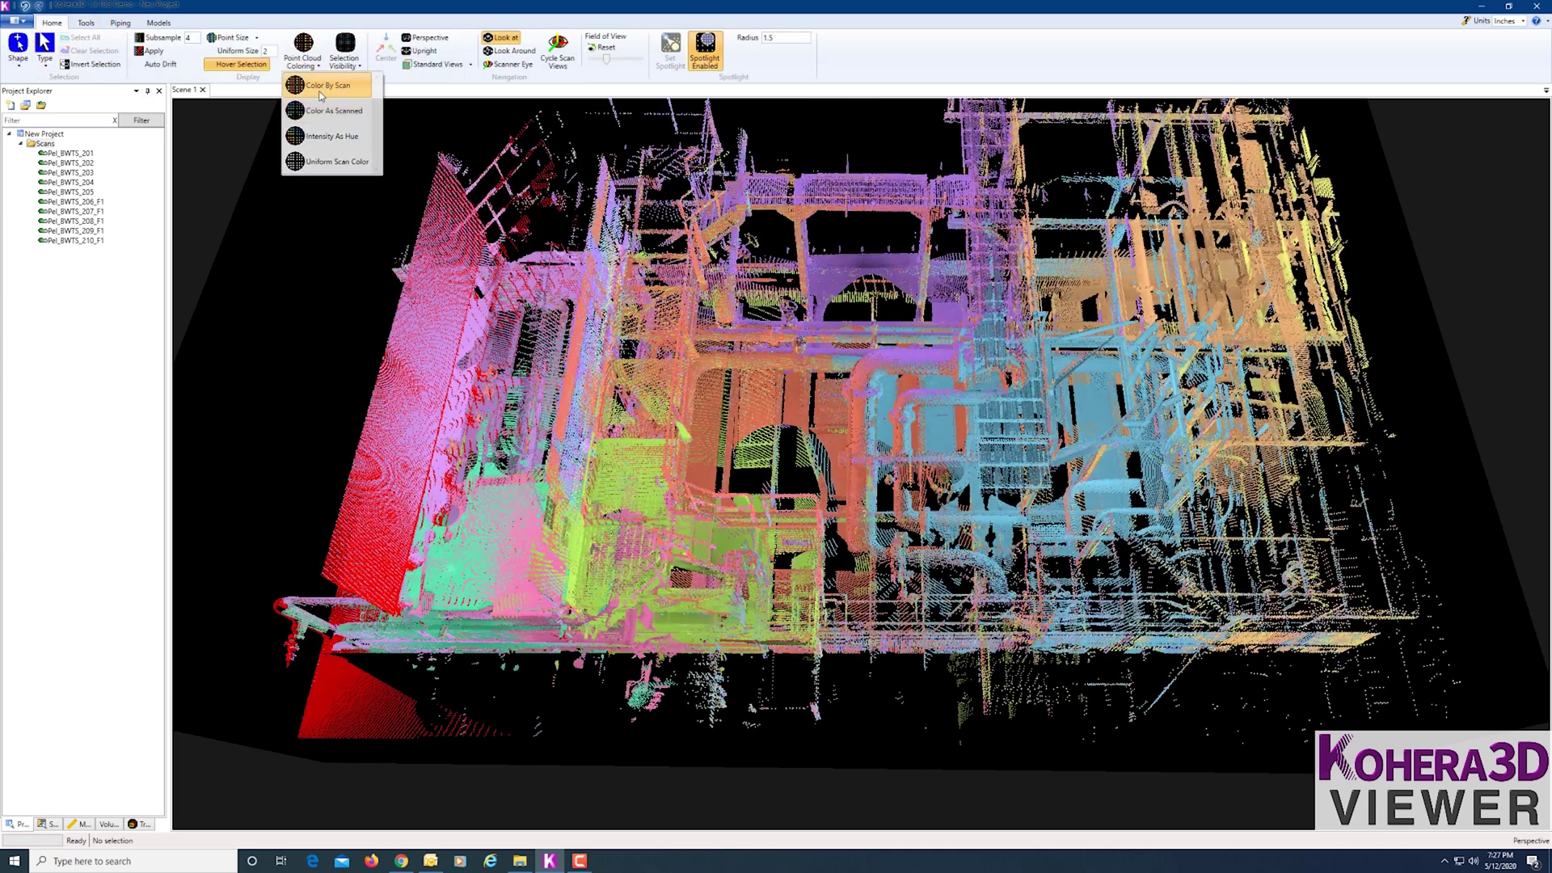
drag(614, 404, 938, 572)
scroll(939, 573, up, 5)
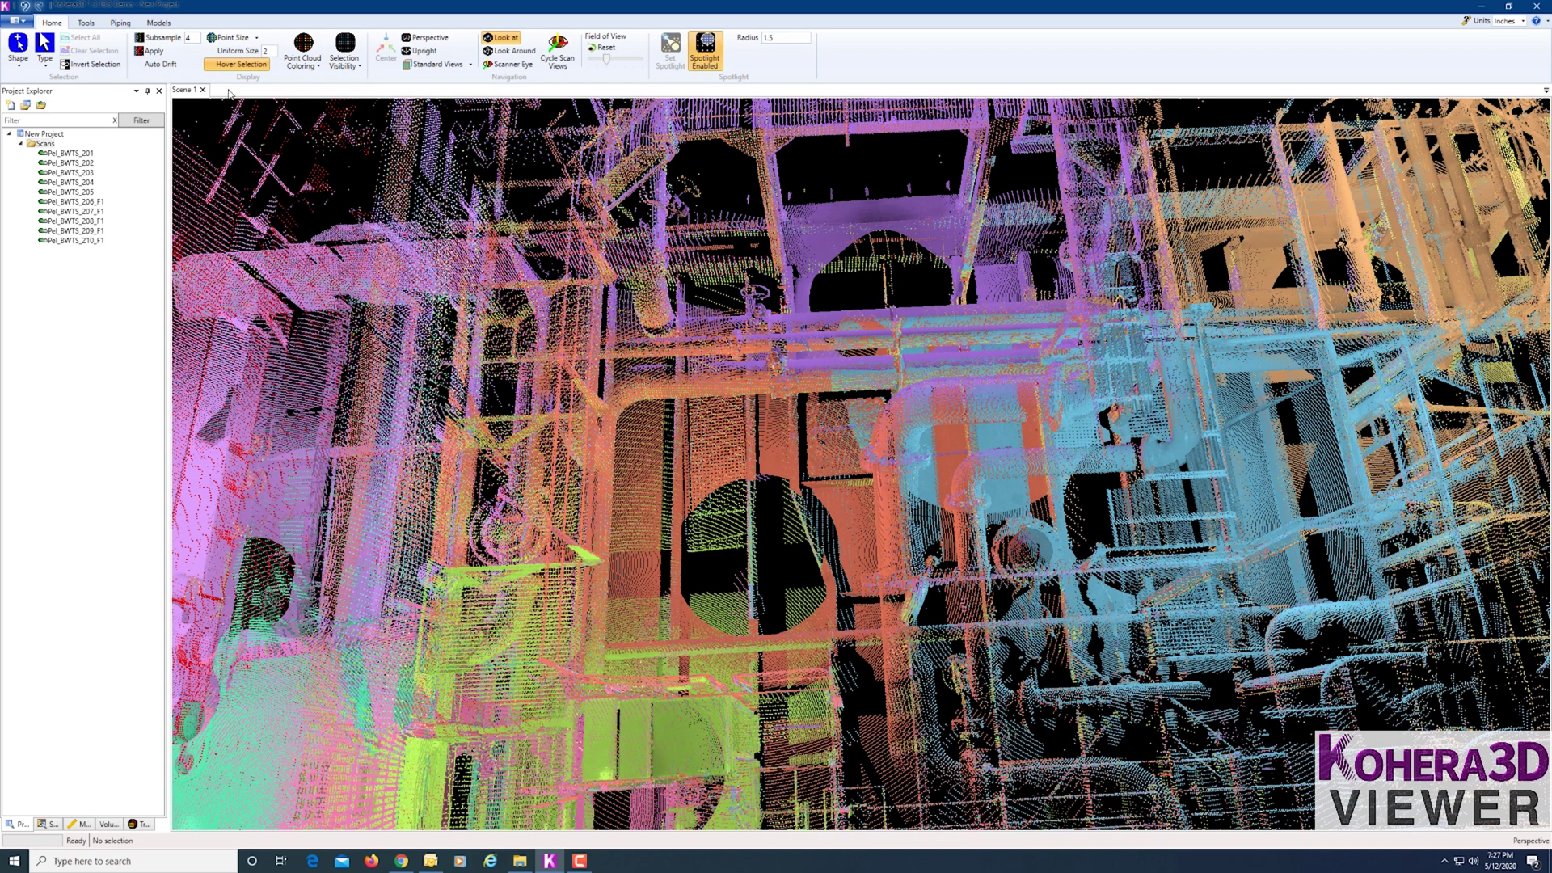
click(271, 52)
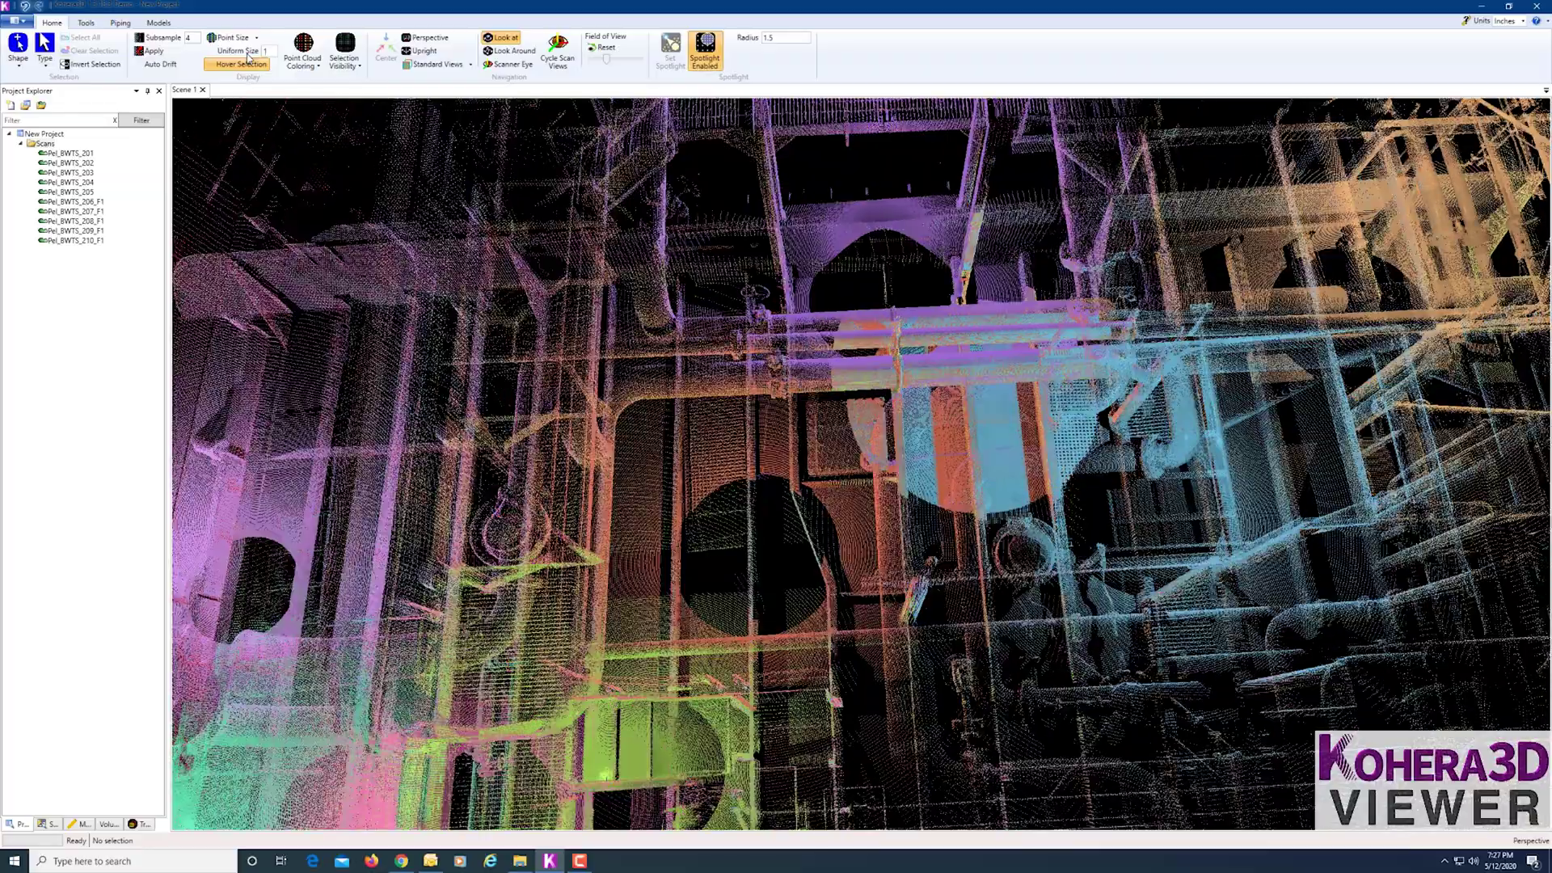
scroll(847, 475, up, 5)
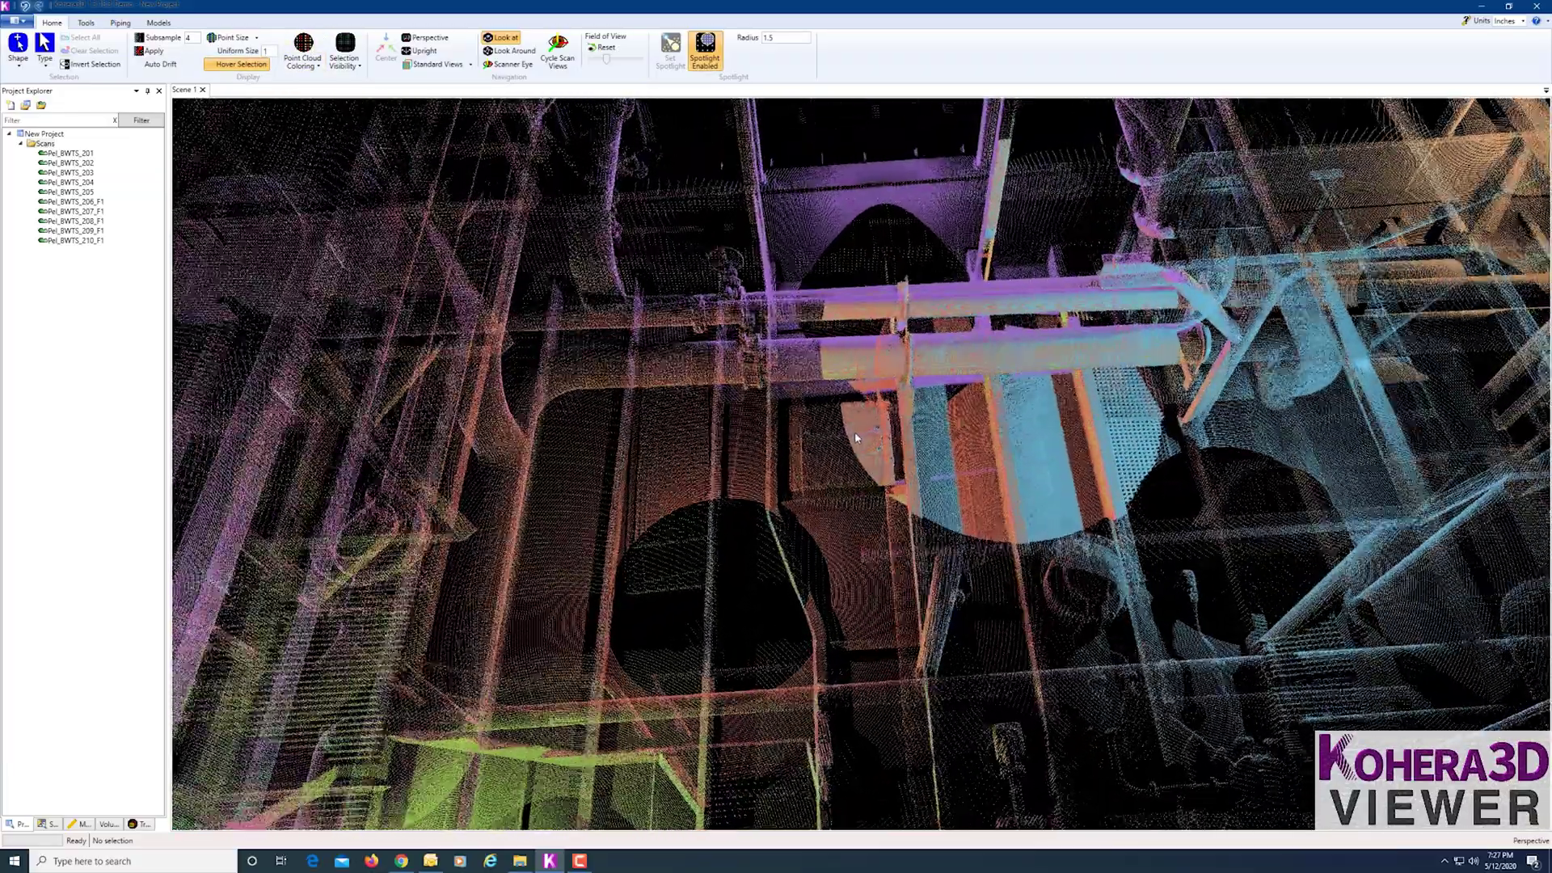
middle_drag(857, 438, 194, 95)
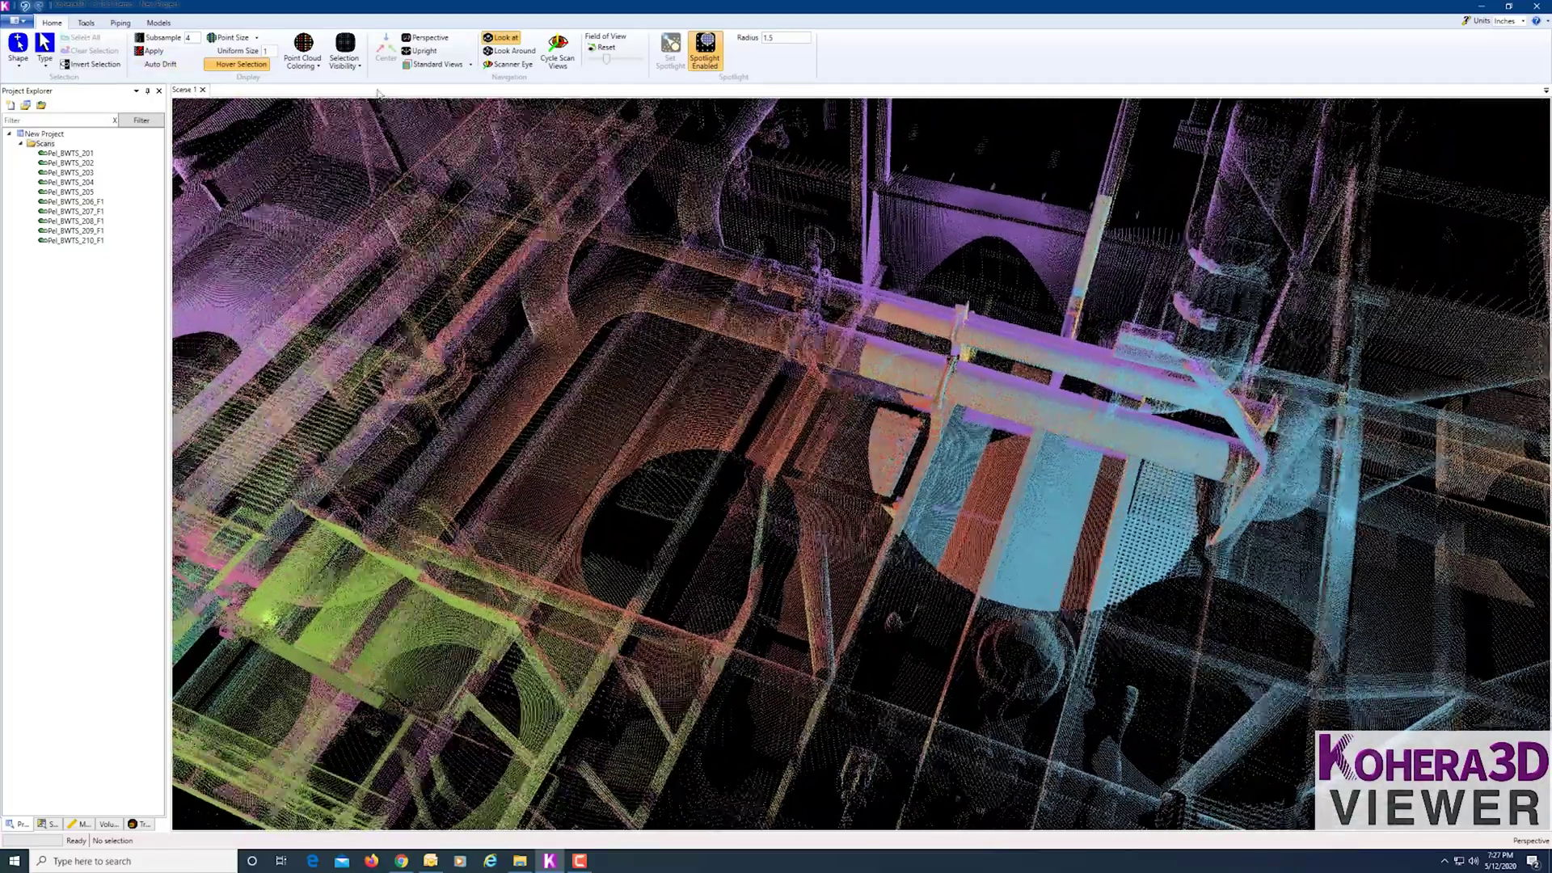
Open the Transparency settings, then orbit the cloud to see the whole piping structure.
click(85, 23)
click(535, 38)
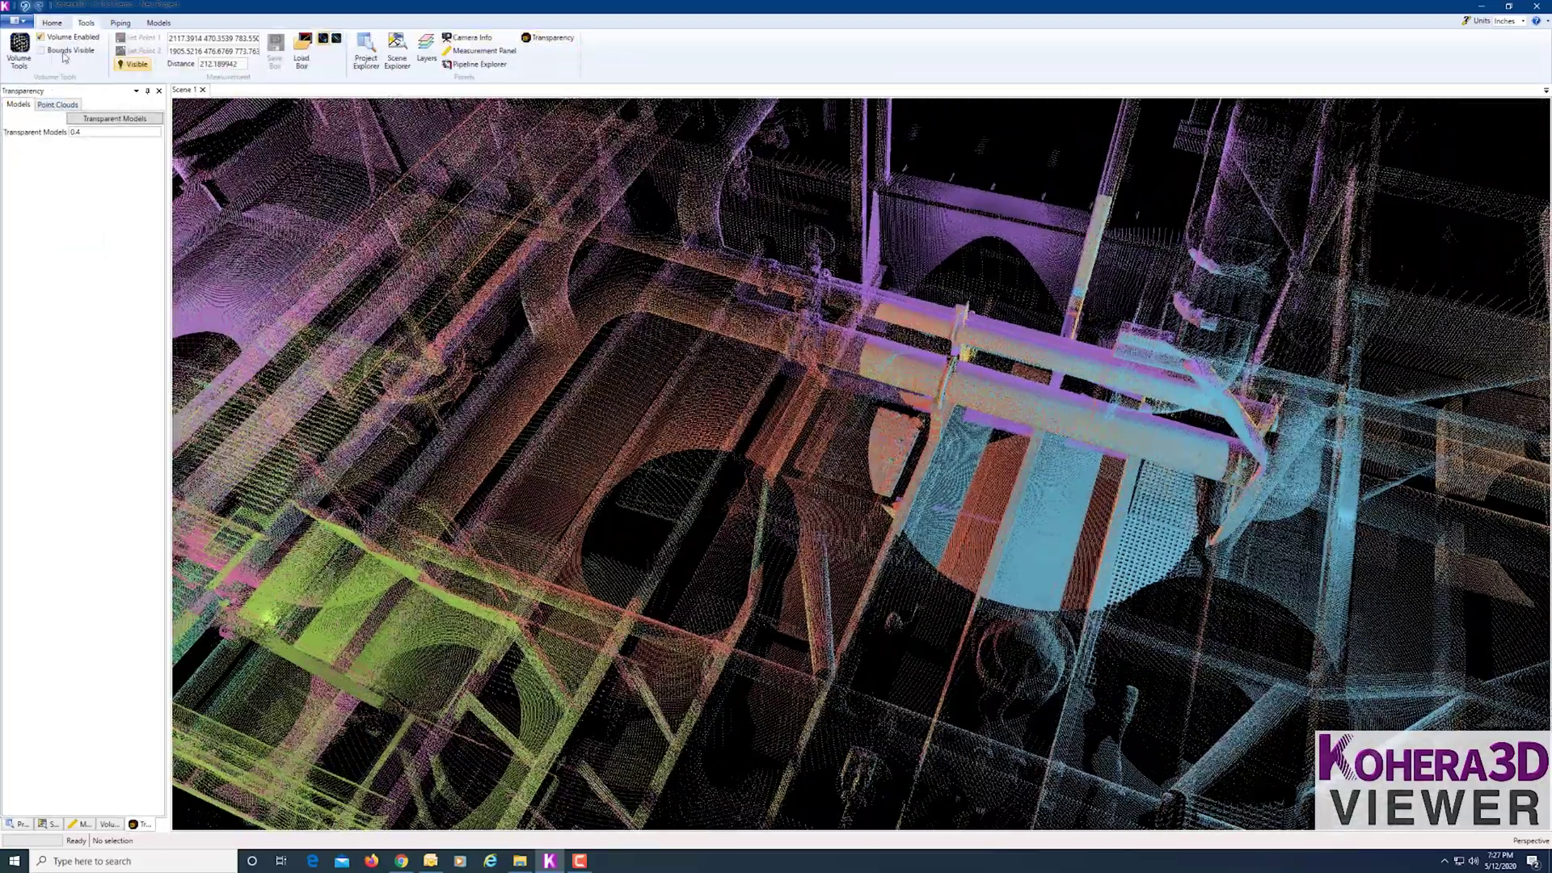
click(52, 23)
click(707, 412)
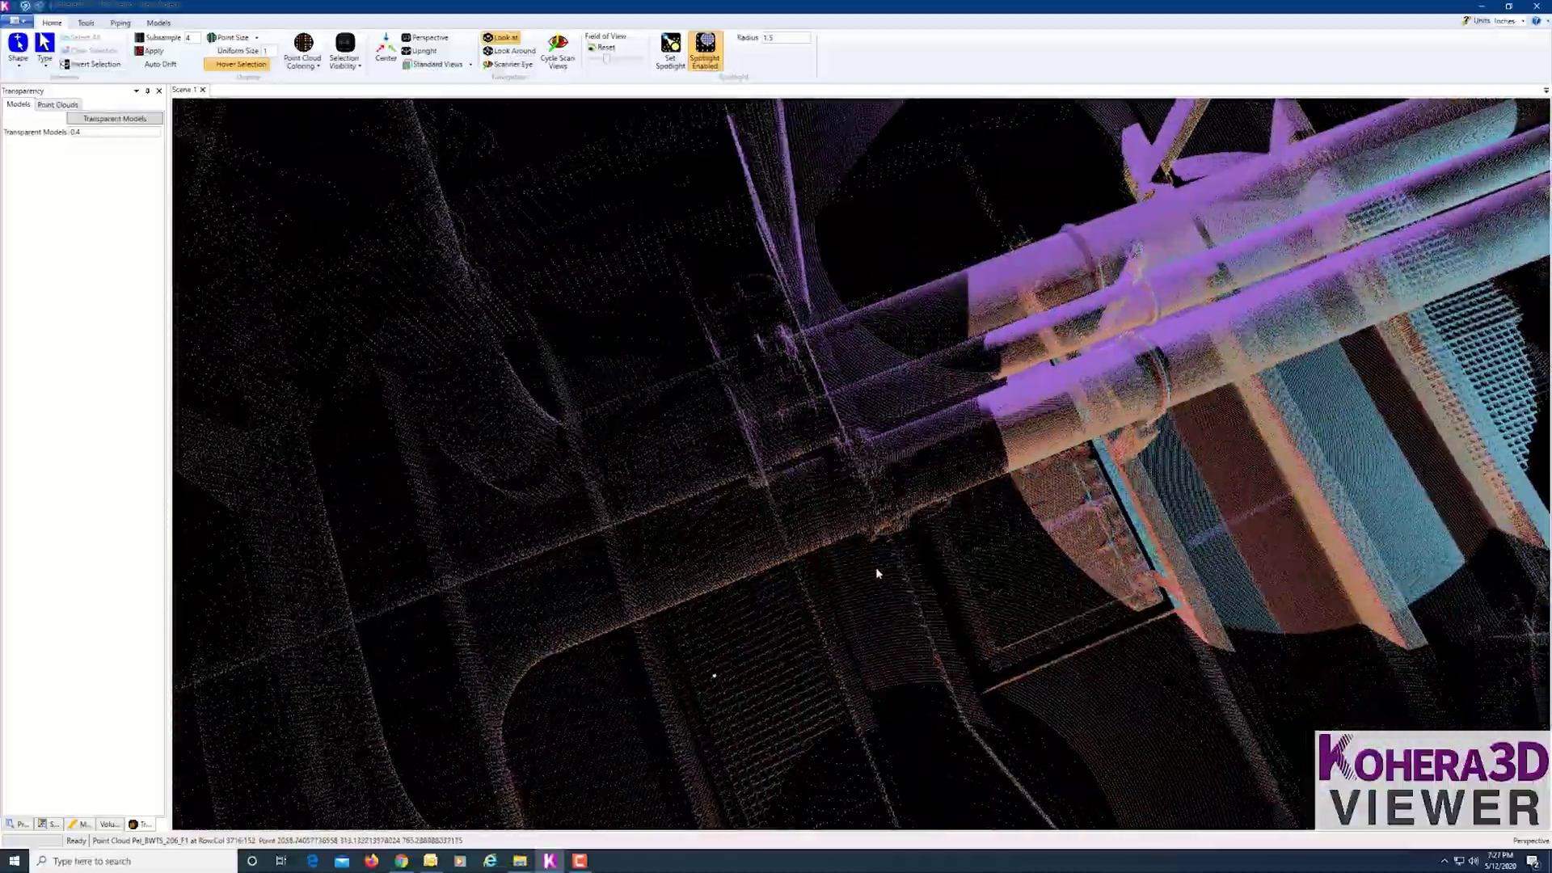
scroll(877, 573, down, 3)
middle_drag(831, 544, 700, 475)
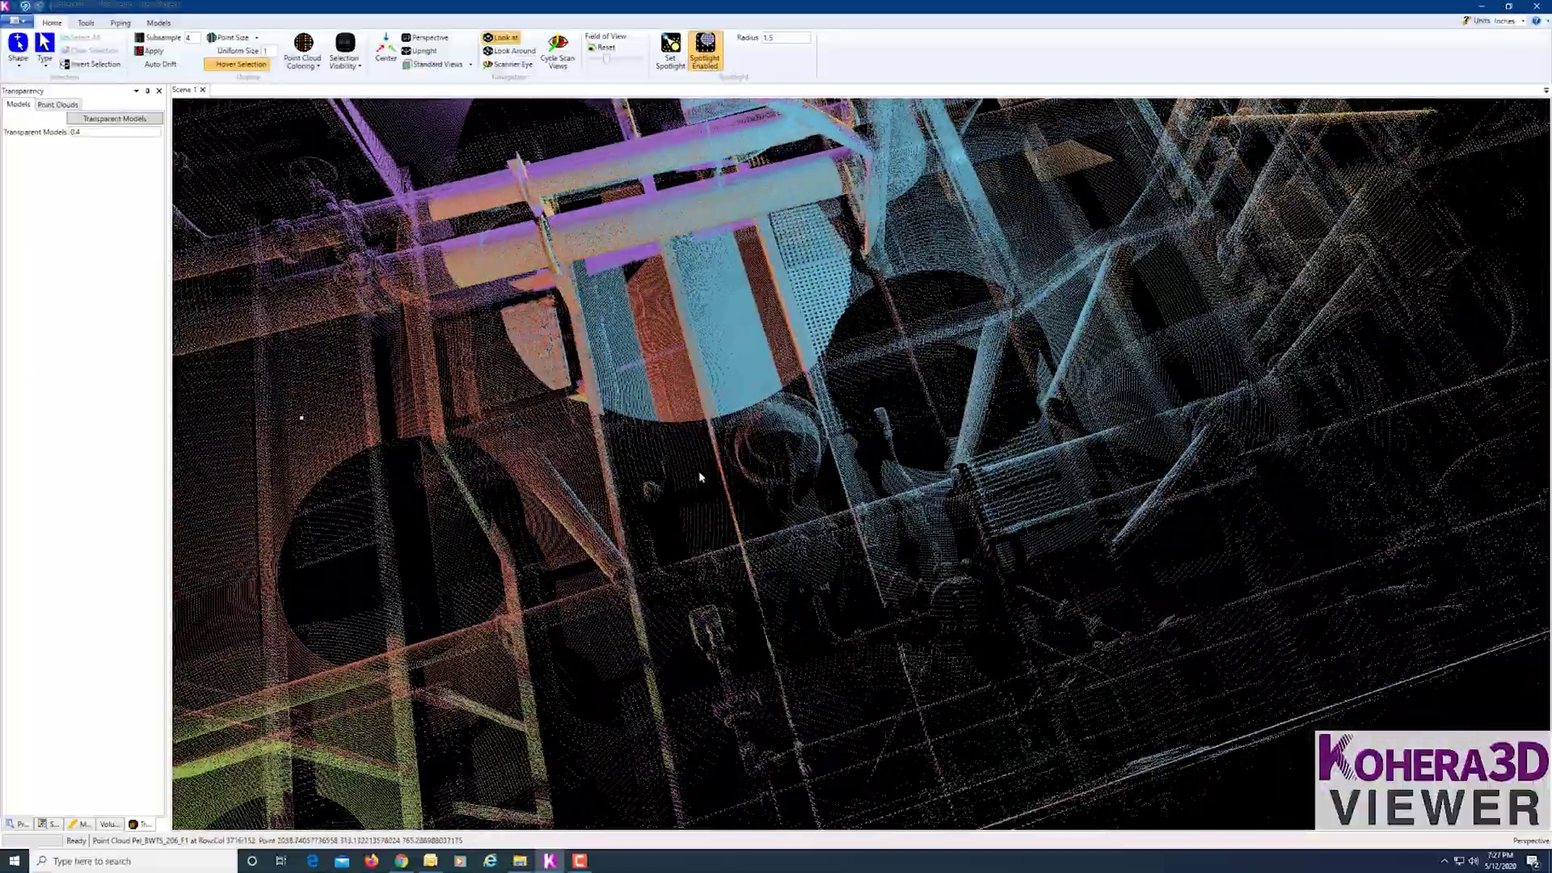
scroll(700, 475, down, 2)
drag(700, 475, 422, 194)
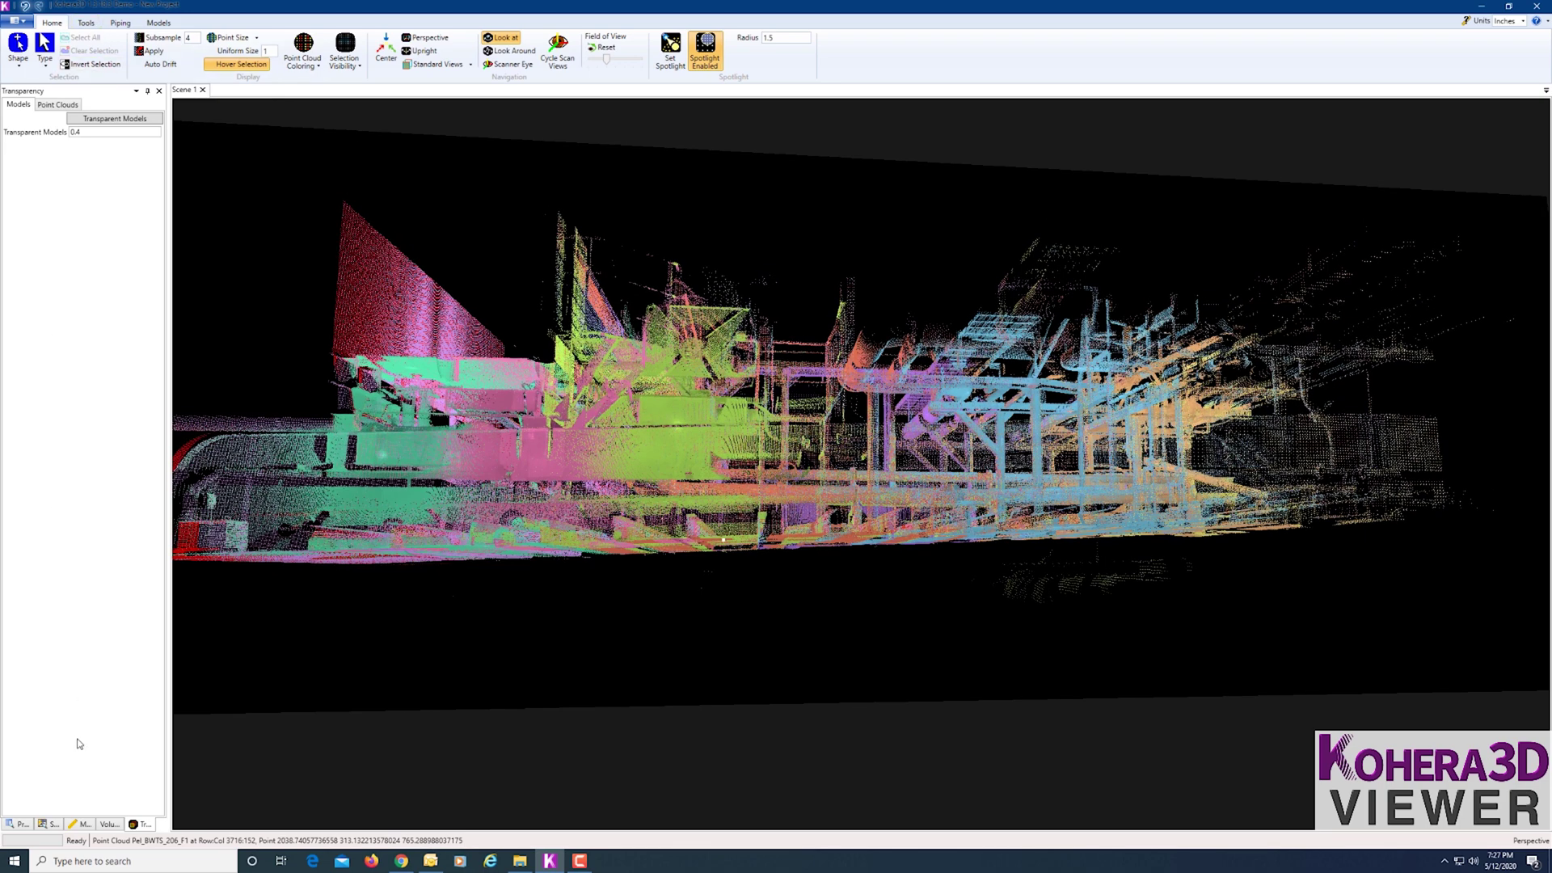
click(108, 823)
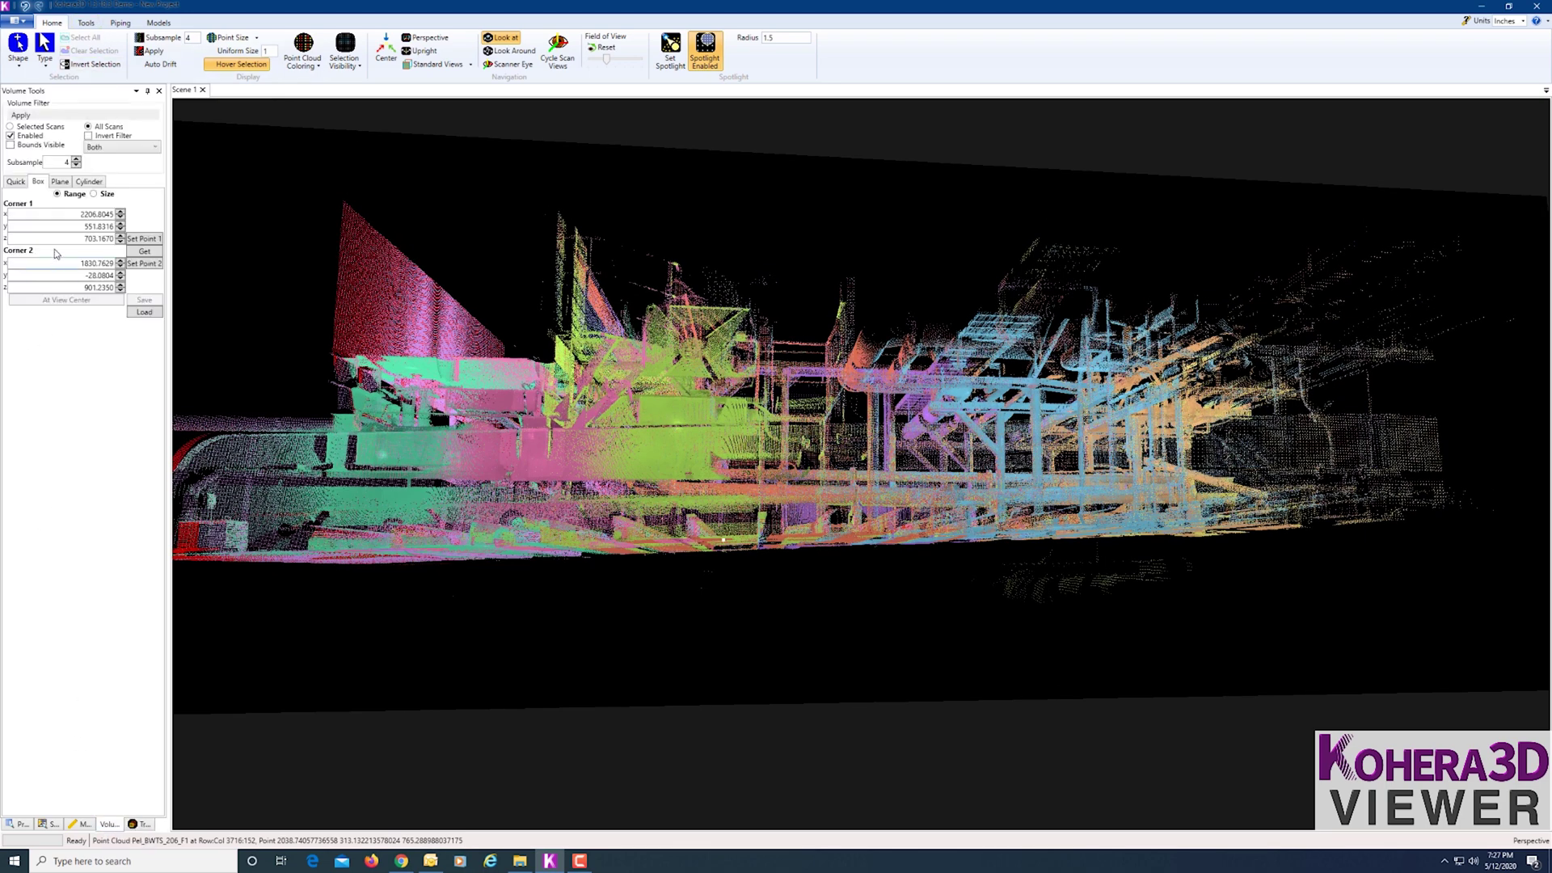
Make the volume filter bounds visible, select the box, and switch to the top standard view.
click(11, 146)
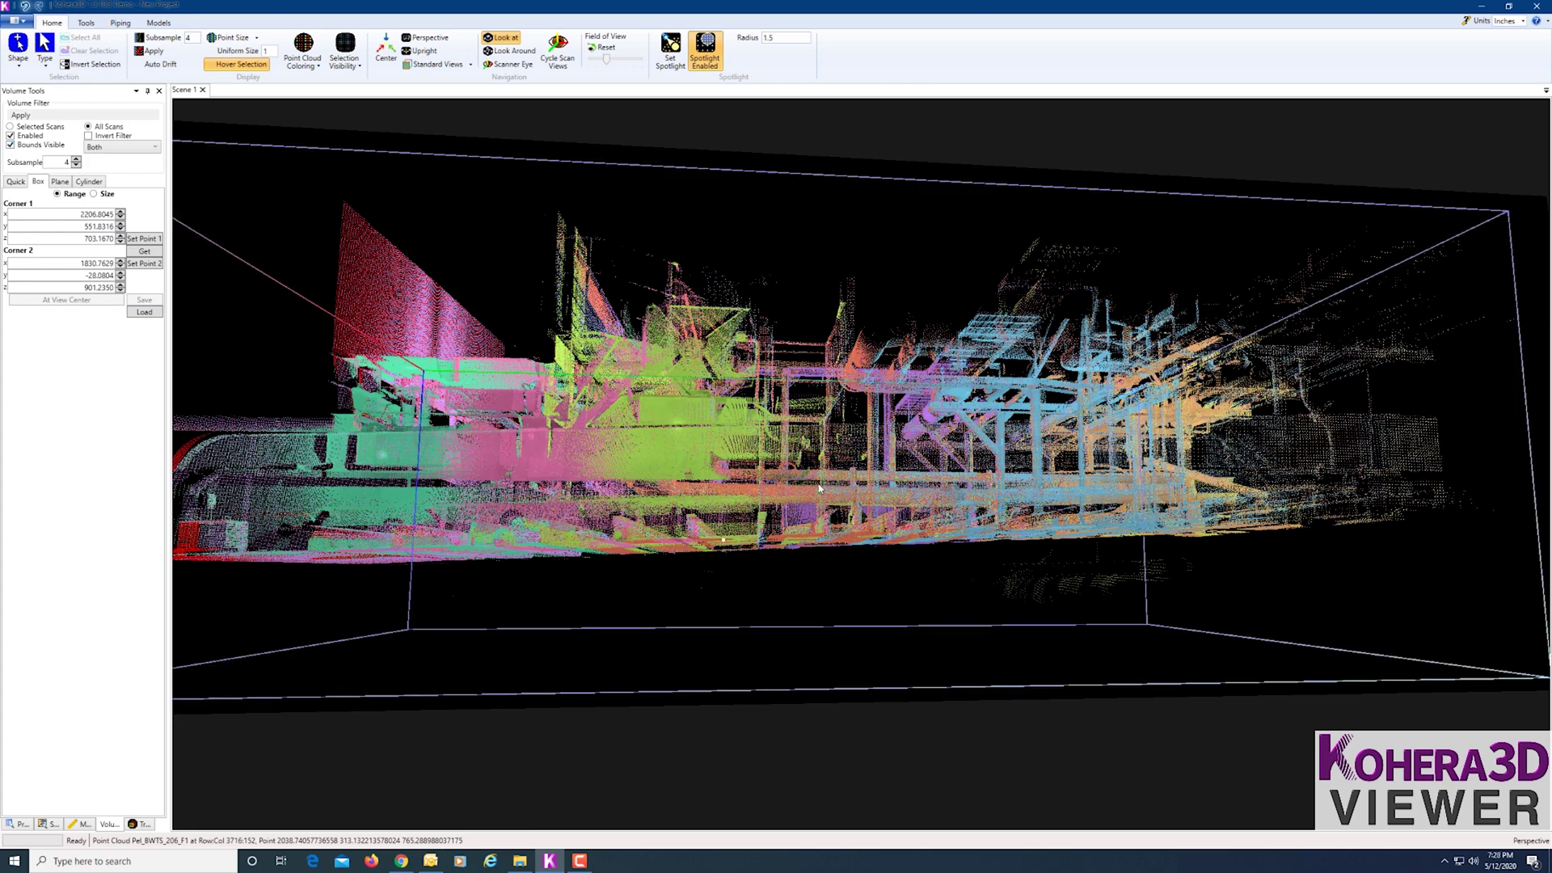
scroll(819, 488, down, 3)
middle_drag(819, 488, 822, 695)
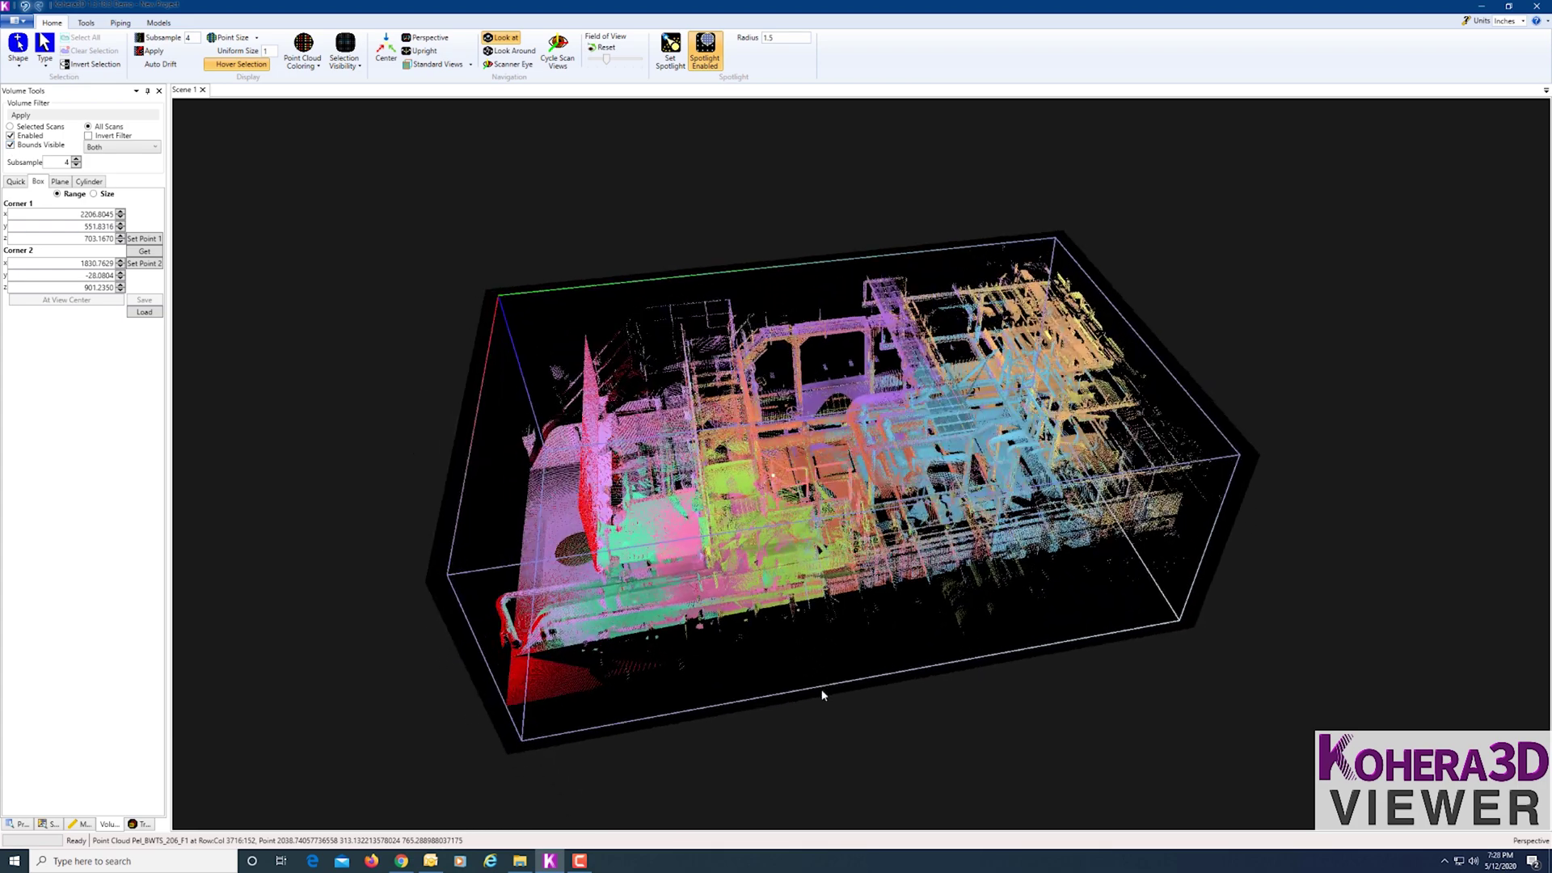
drag(822, 693, 791, 754)
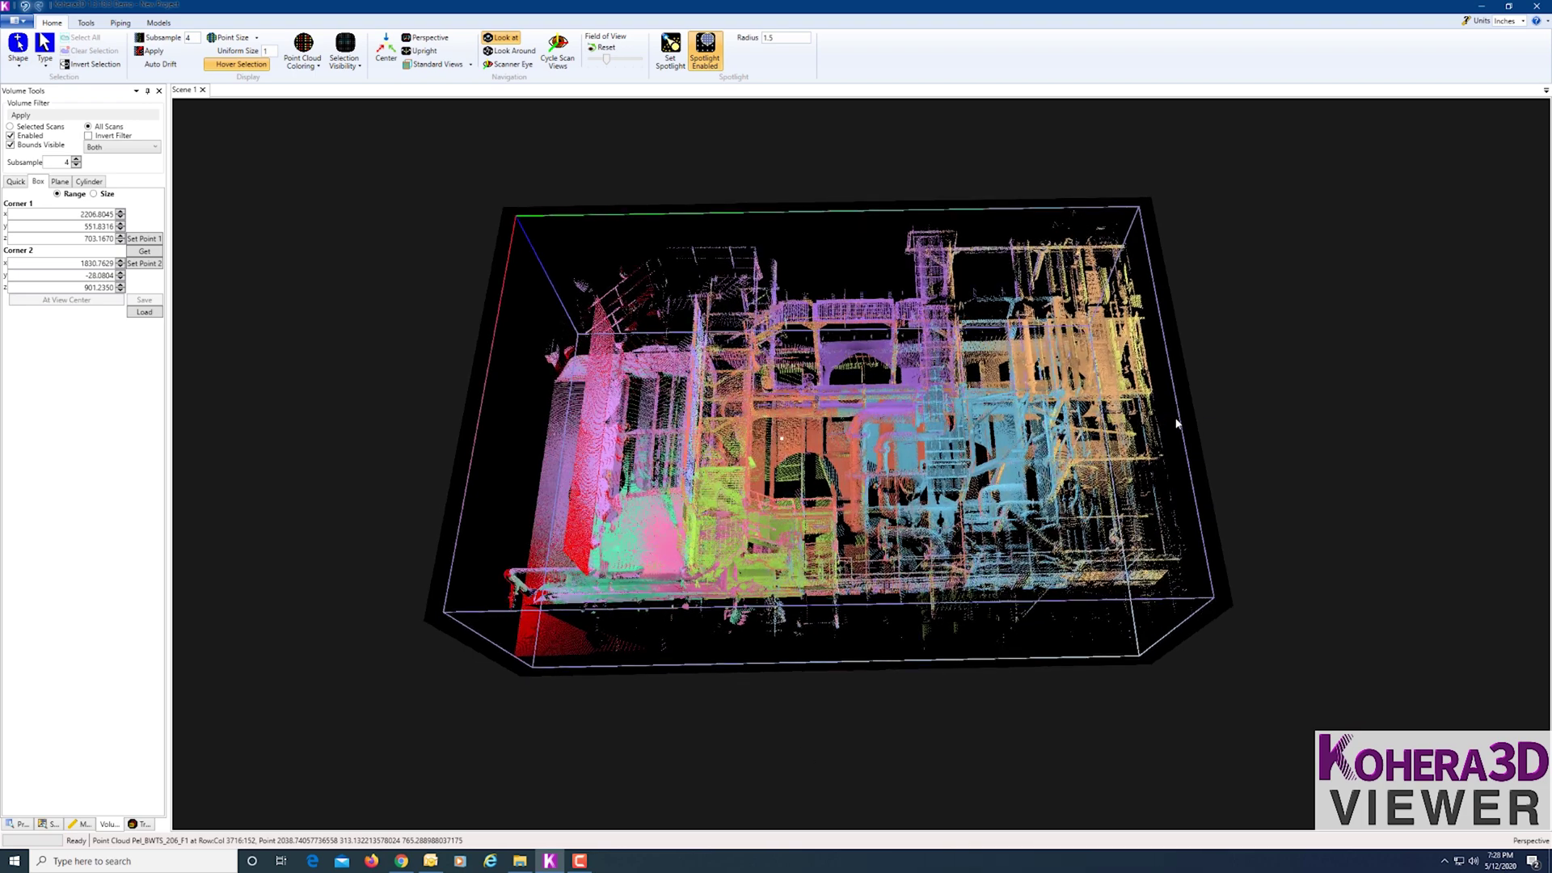
click(1177, 406)
scroll(1163, 558, up, 5)
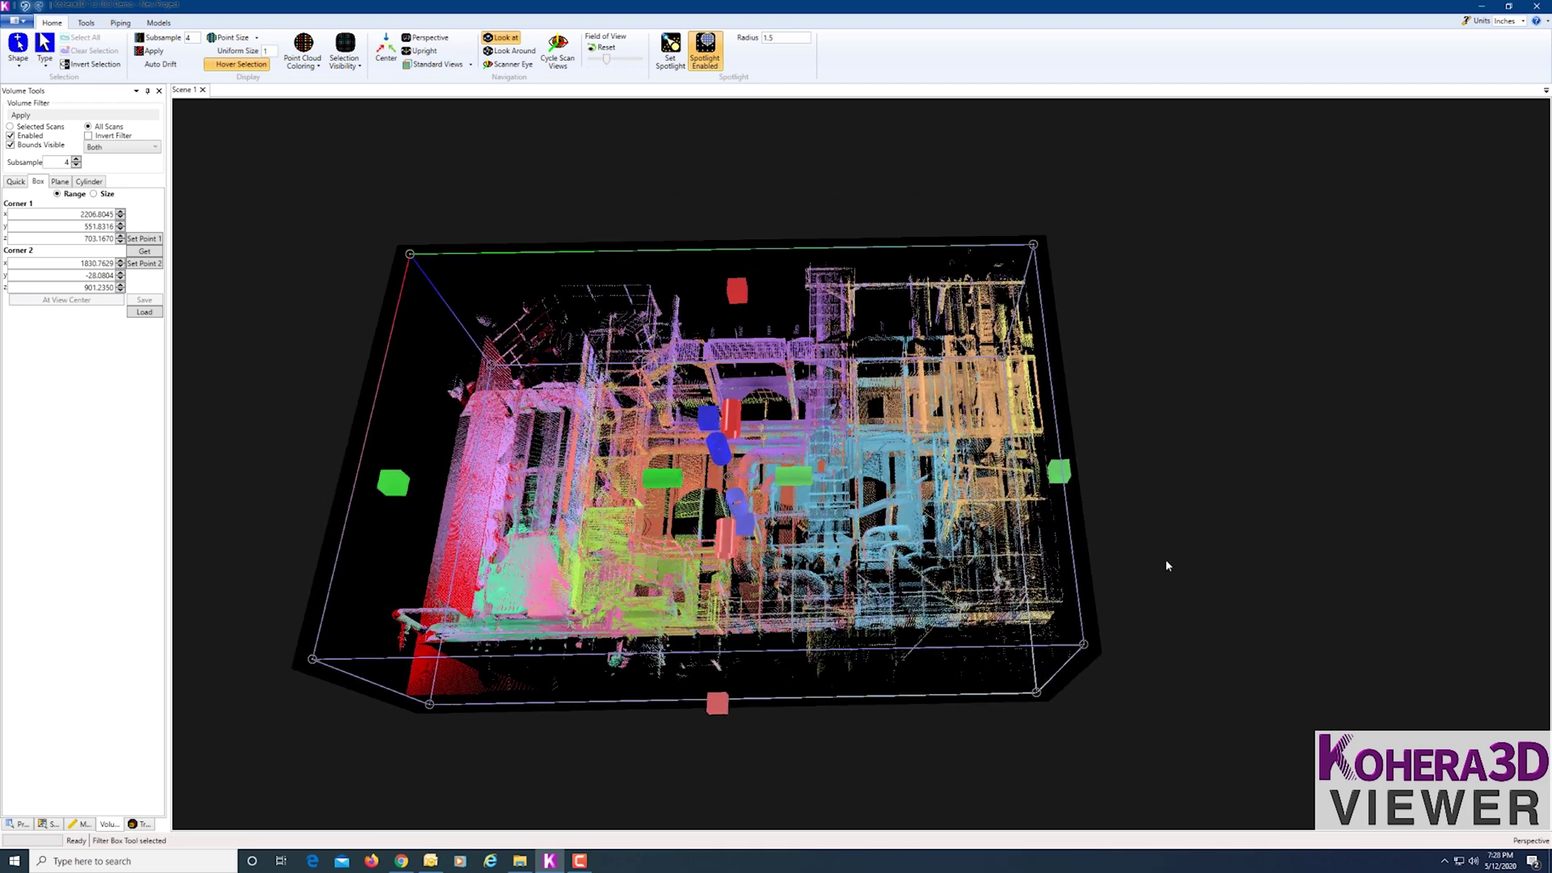
click(472, 66)
click(429, 132)
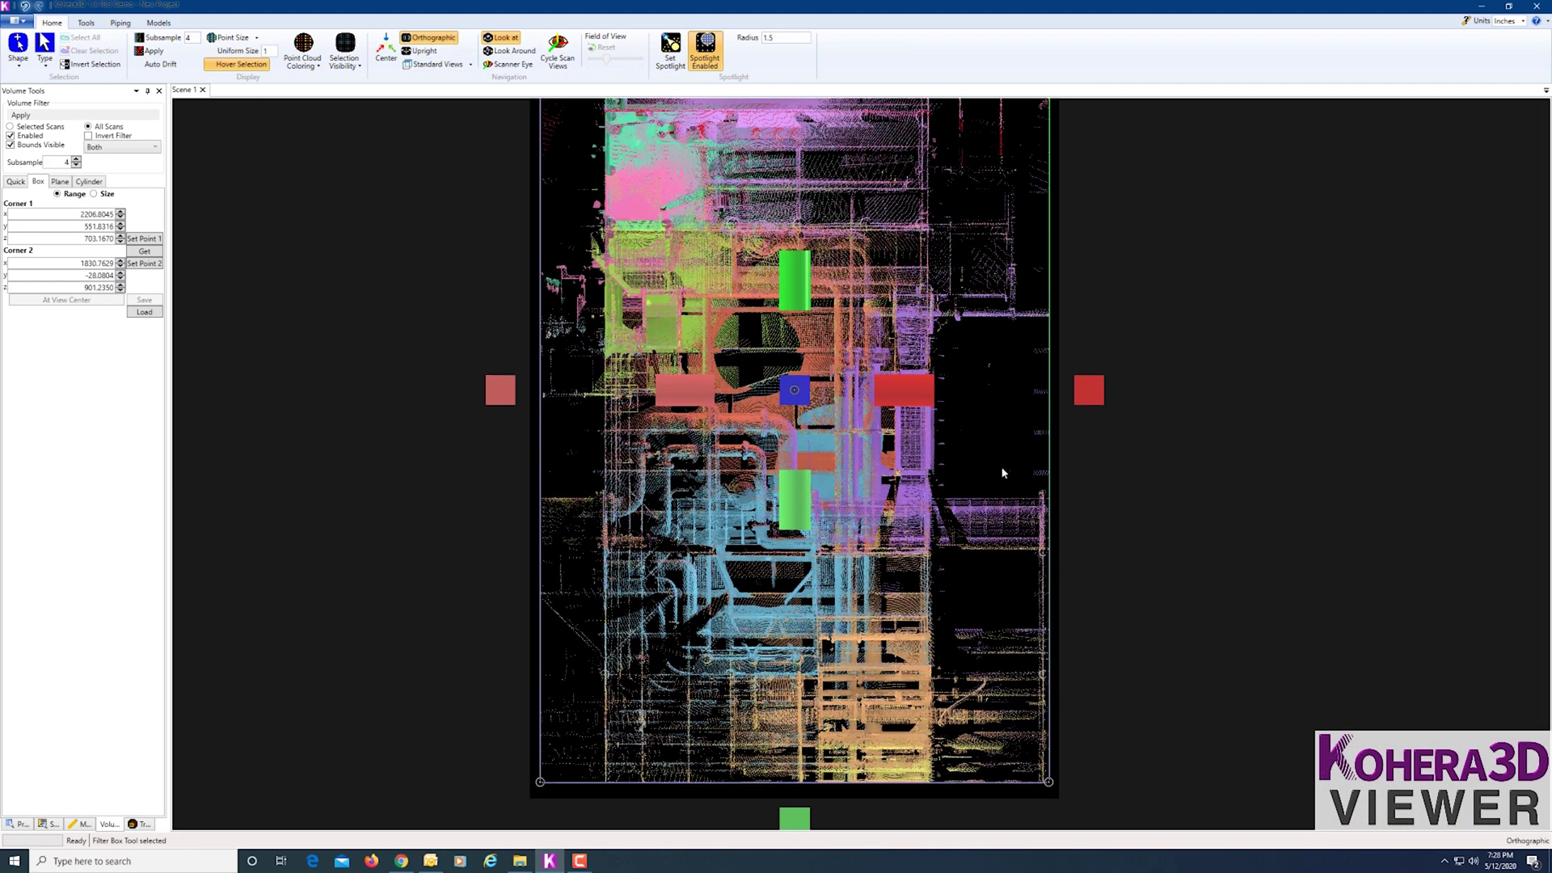
Drag the filter box's bottom, right, left and top edges inward, then deselect to crop.
drag(796, 818, 806, 715)
middle_drag(946, 454, 910, 571)
drag(1044, 443, 958, 447)
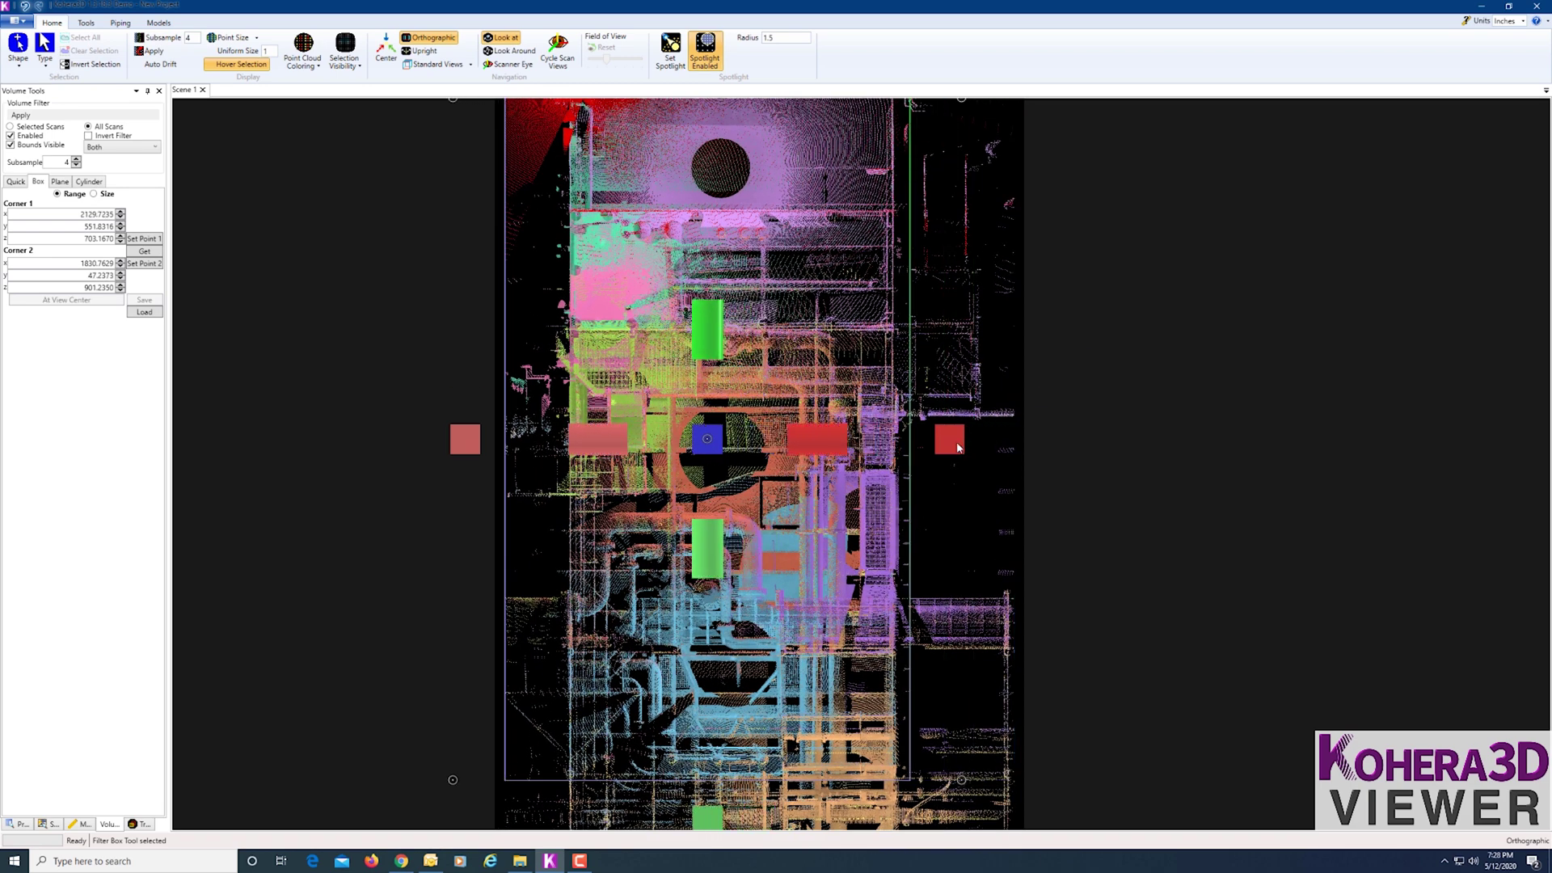
drag(477, 441, 526, 442)
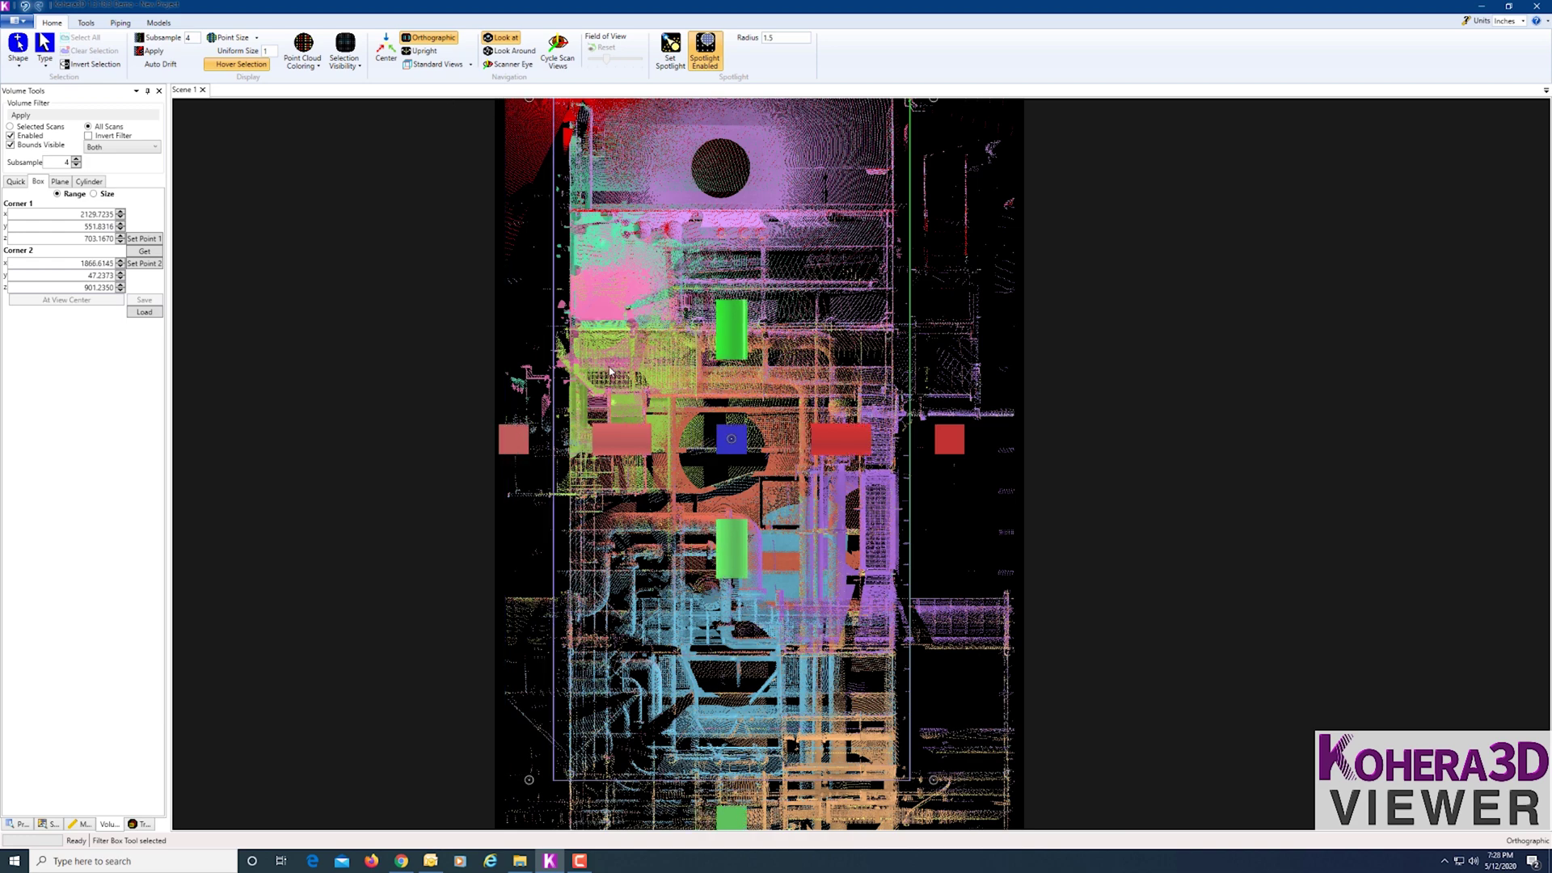
middle_drag(645, 438, 646, 425)
drag(716, 331, 709, 557)
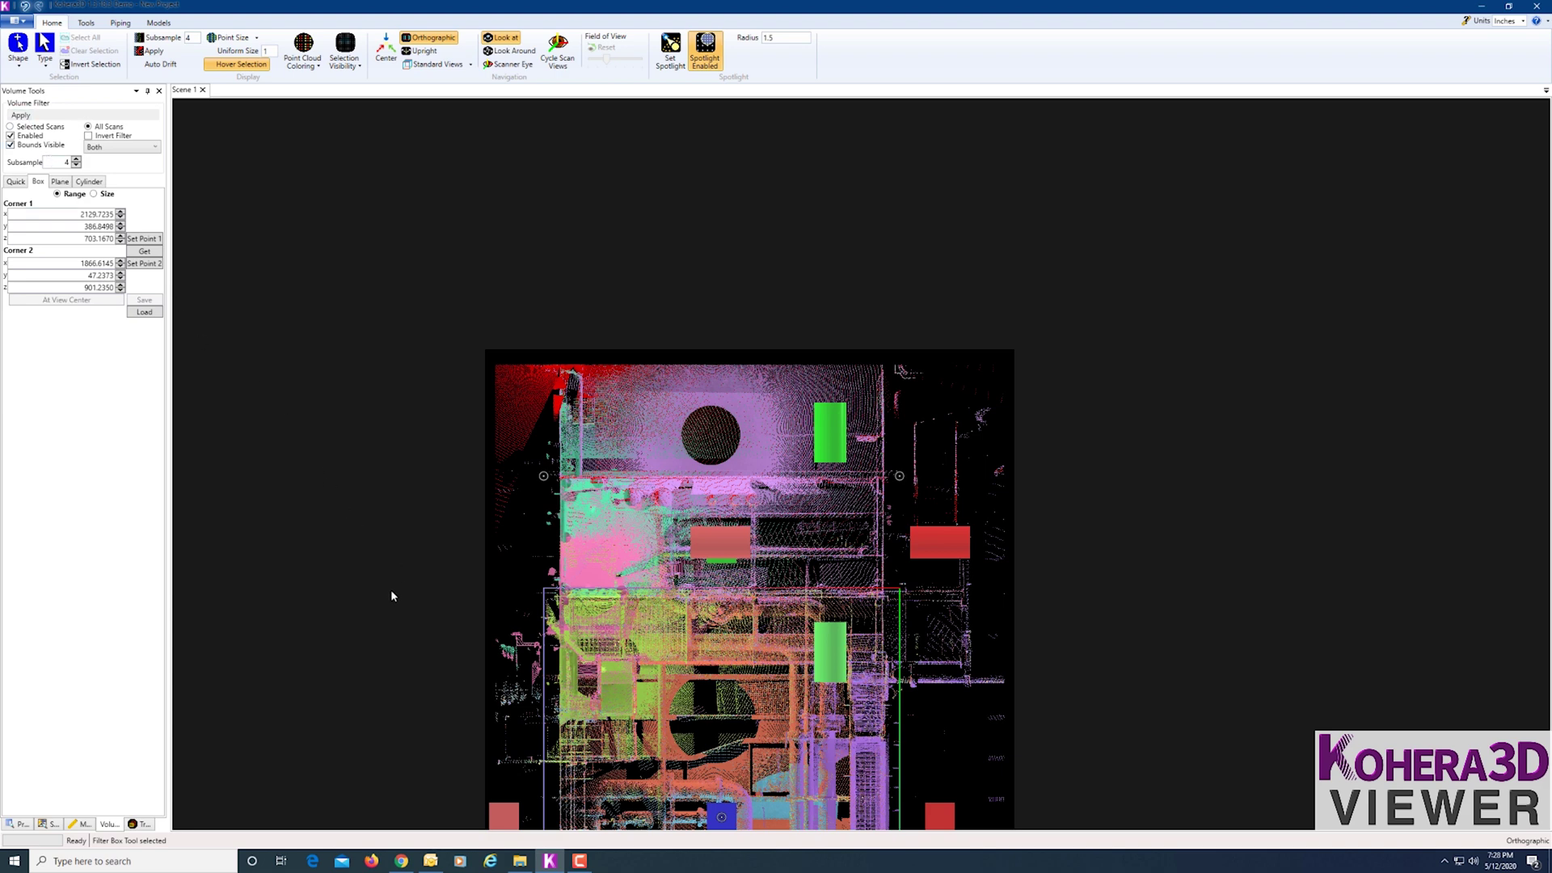
click(395, 684)
Switch back to Perspective and move through the cropped cloud to view the pipes.
right_drag(642, 611, 786, 475)
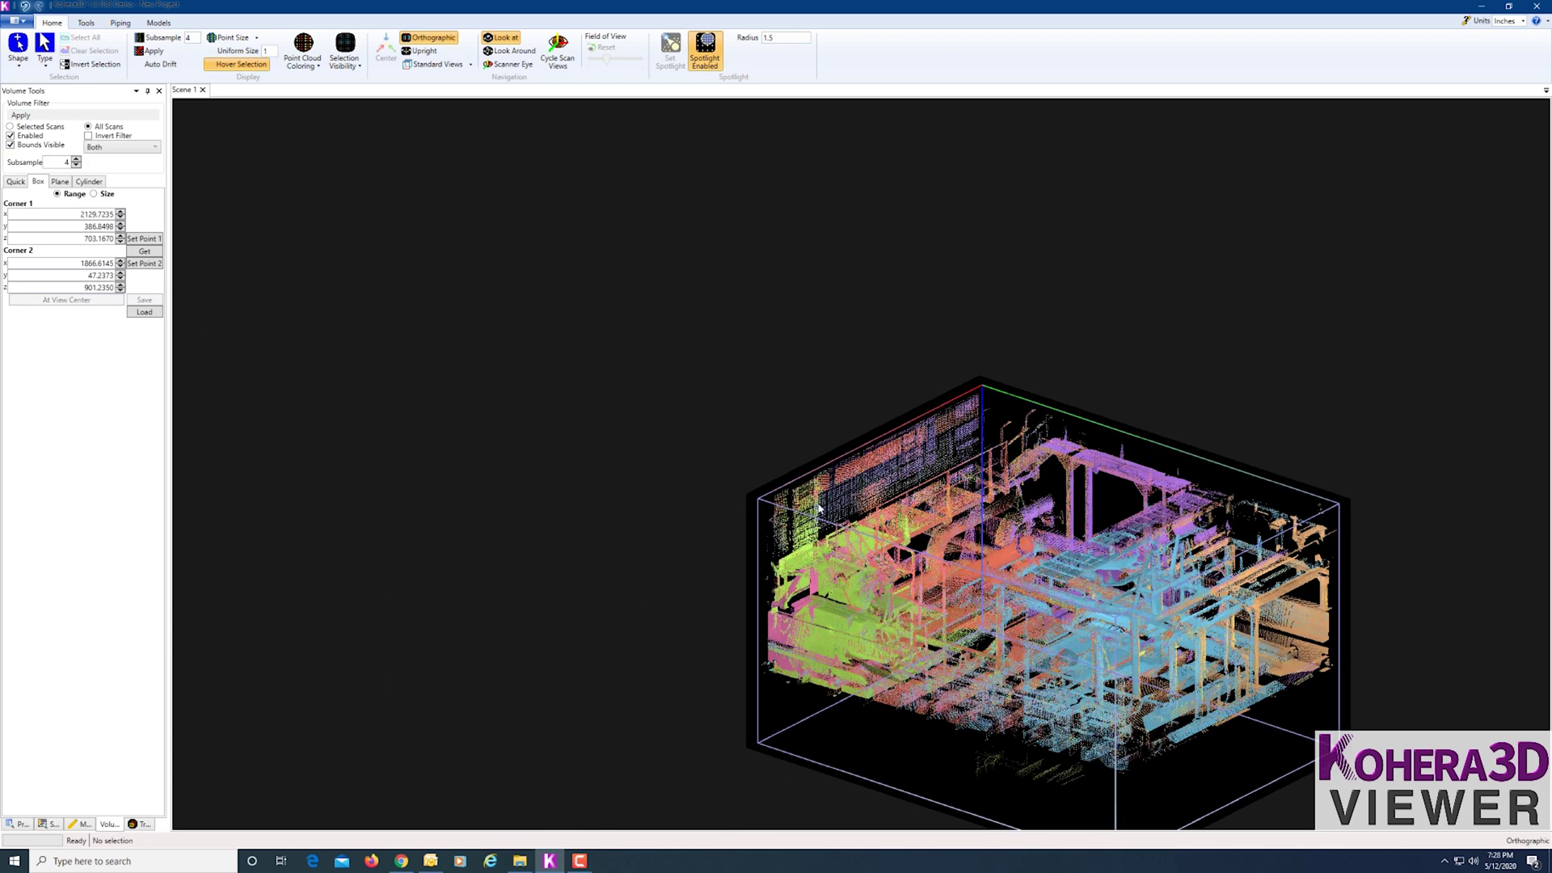
click(426, 39)
right_drag(774, 548, 939, 581)
drag(937, 580, 791, 749)
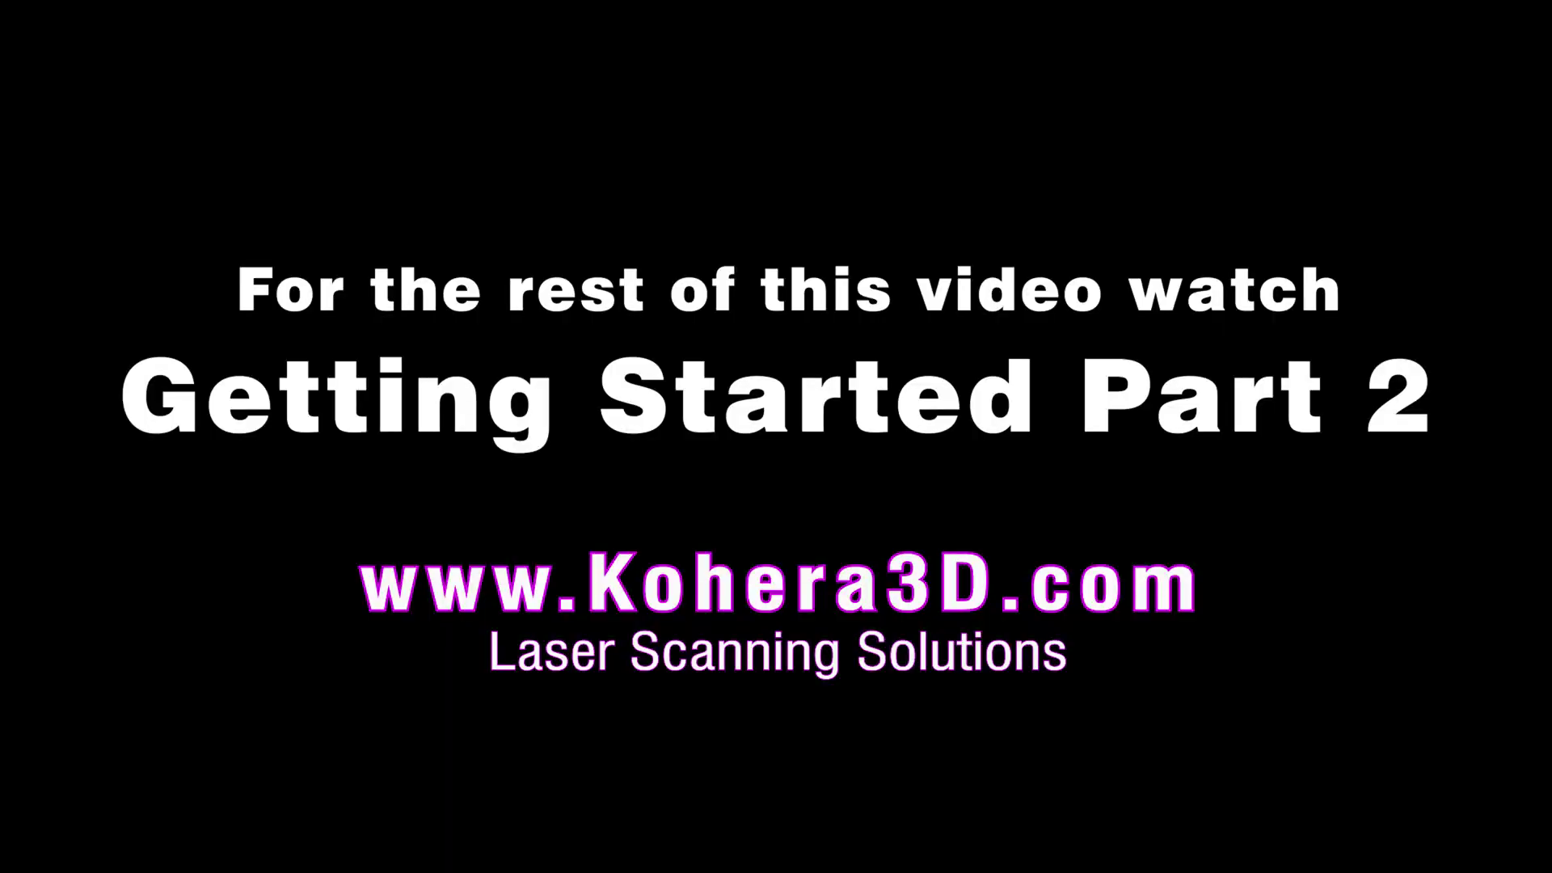